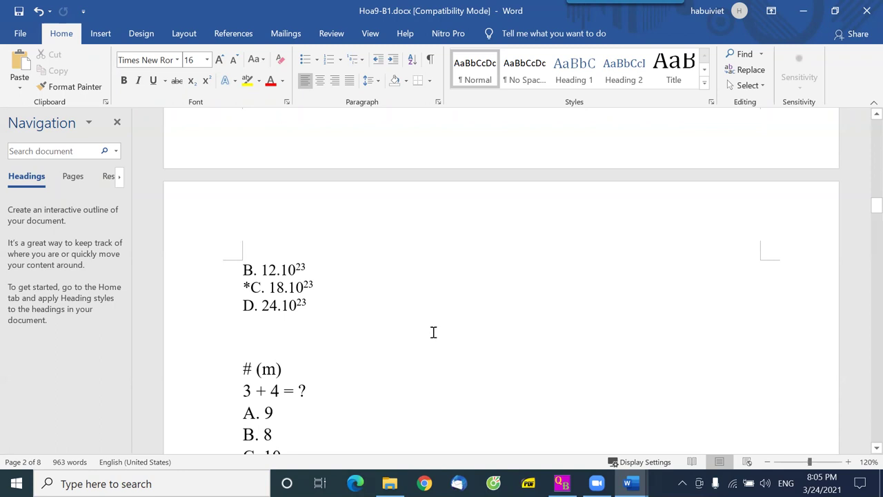
Step: Review the questions under "1. Mức nhận biết" in Hoa9-B1.docx, through to the heading "2. Mức thông hiểu"
scroll(433, 325, up, 5)
scroll(434, 333, up, 1)
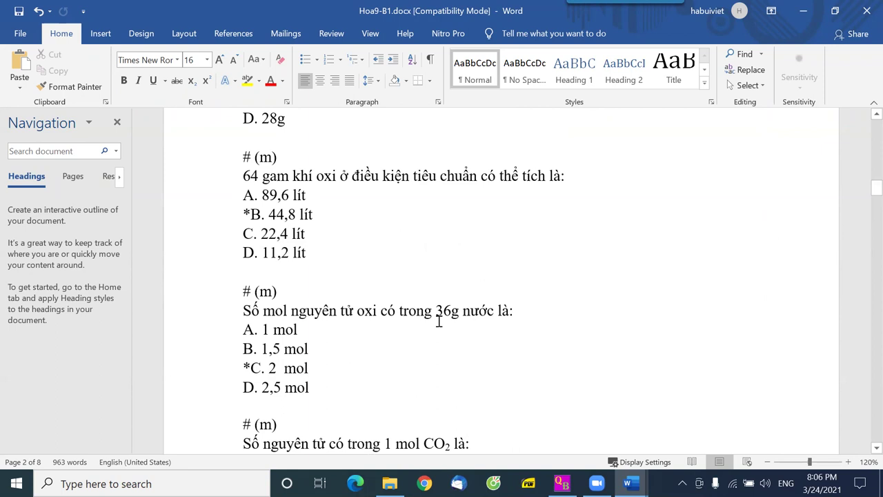
scroll(440, 319, up, 5)
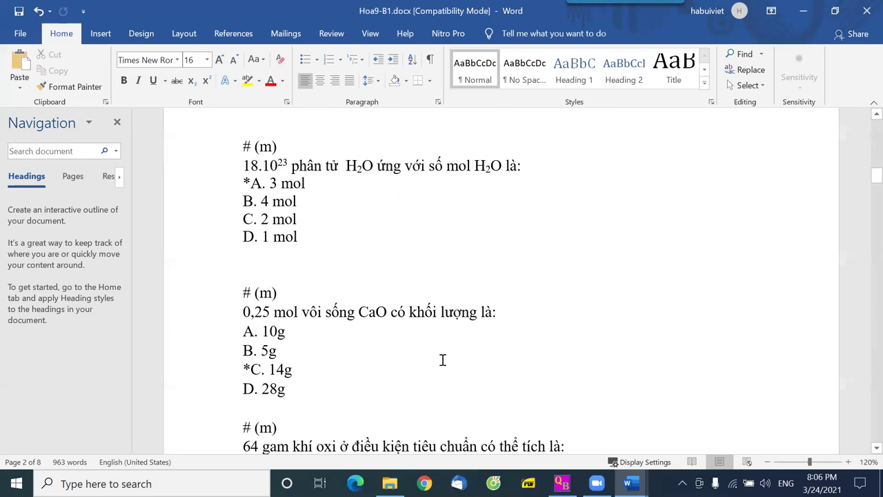
scroll(445, 348, up, 15)
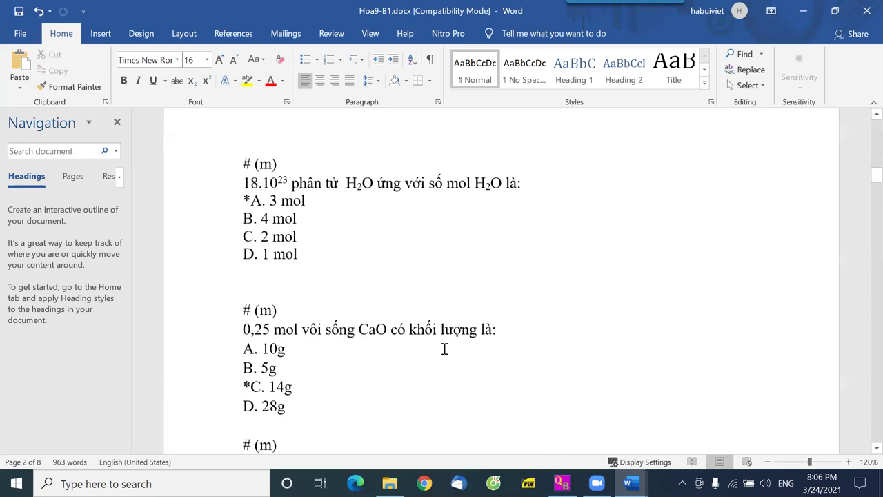
scroll(451, 328, up, 5)
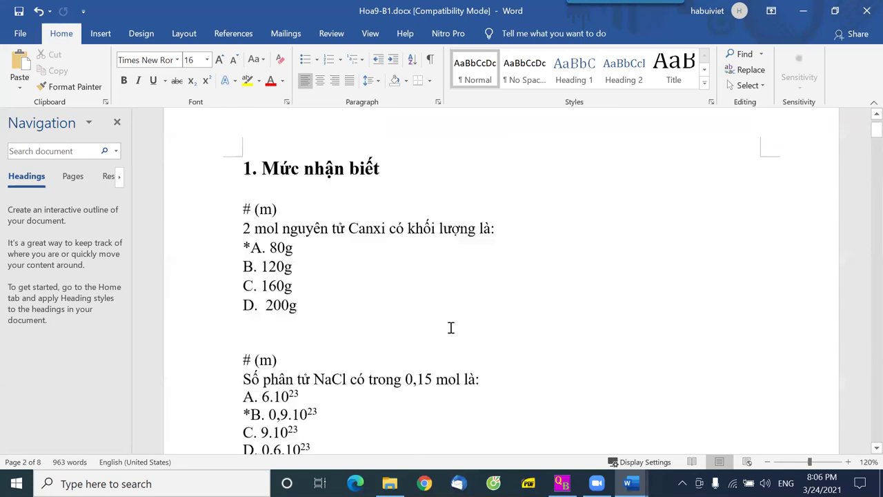
scroll(360, 290, down, 12)
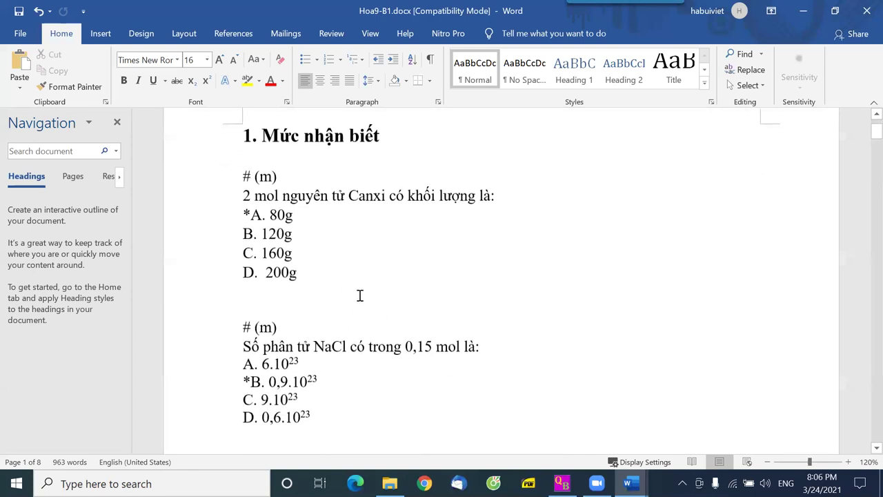
scroll(356, 314, down, 15)
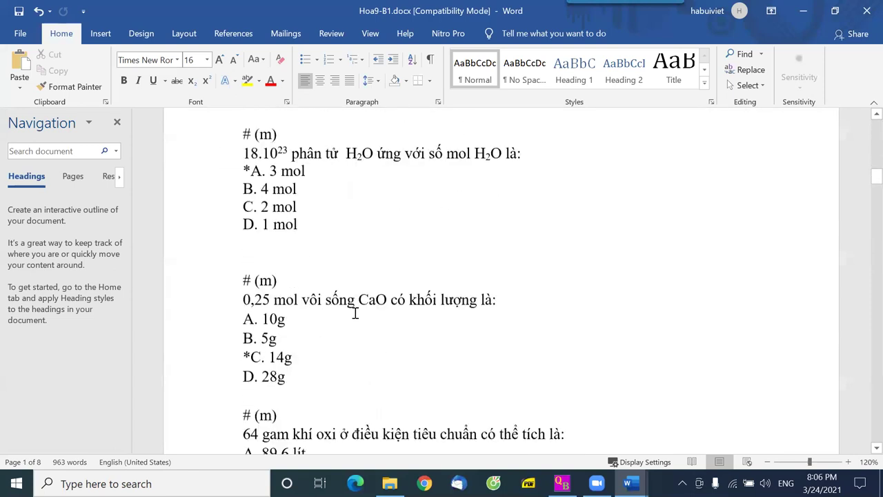
scroll(356, 313, down, 14)
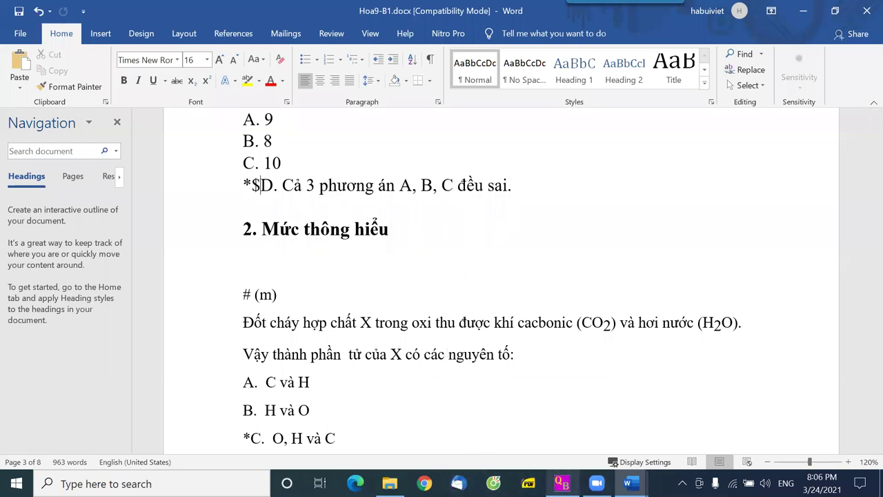
Step: Switch to SchoolQB and open the direct Text Editor import from the official question entry window
mouse_move(562, 483)
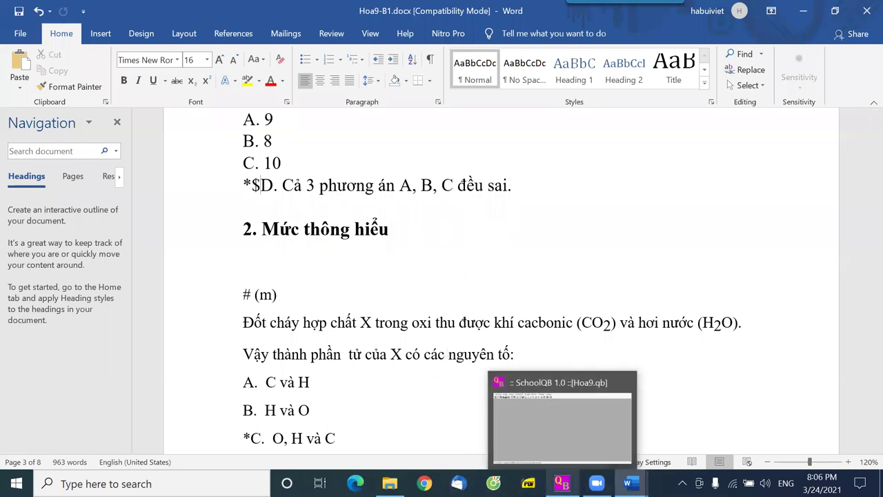
click(562, 483)
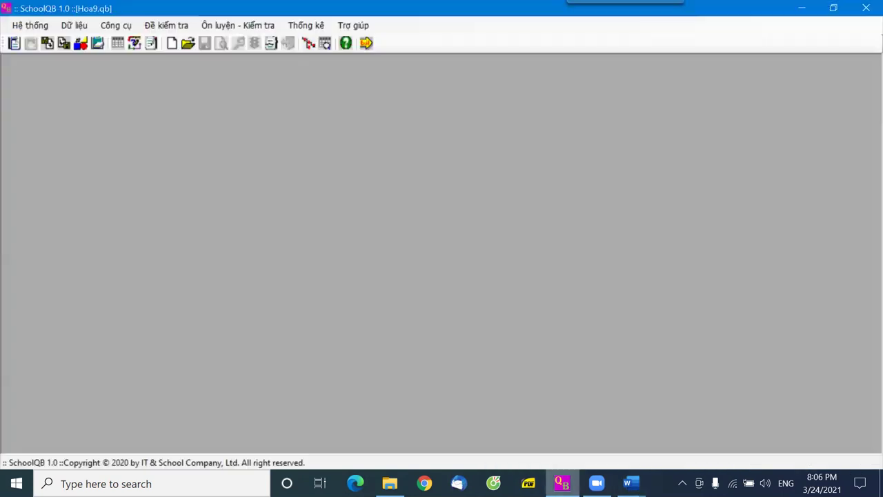
click(70, 27)
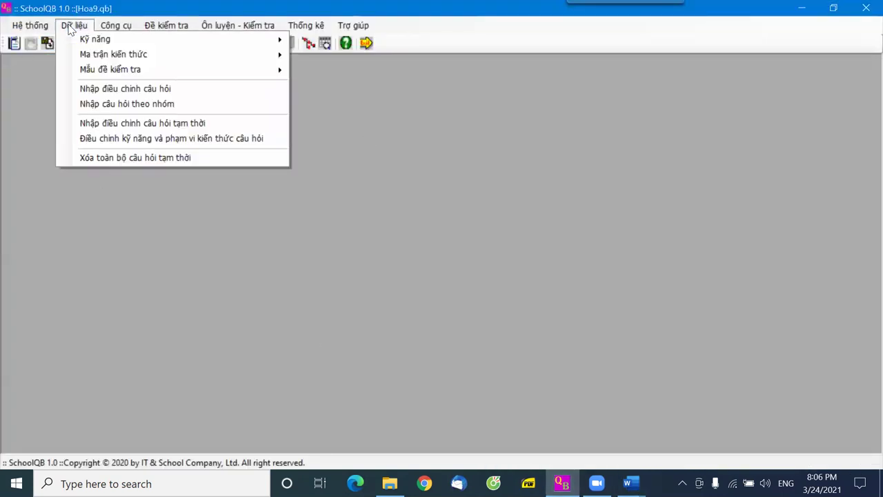
click(131, 93)
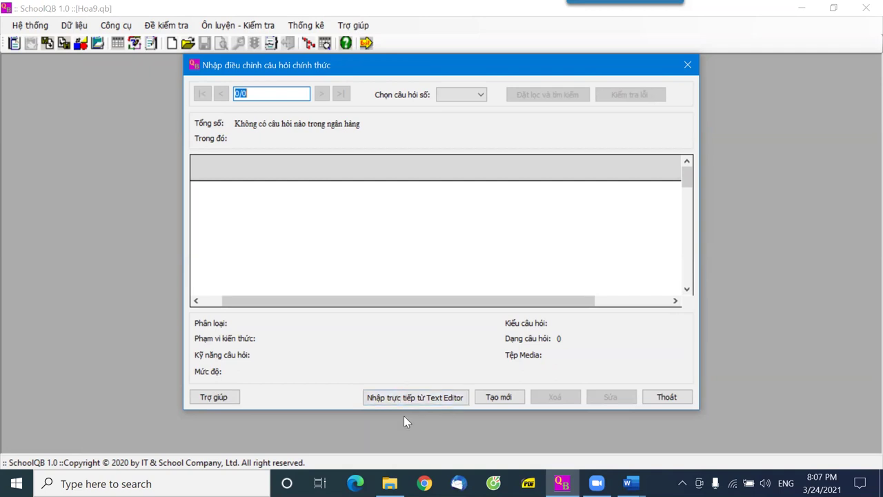
click(406, 399)
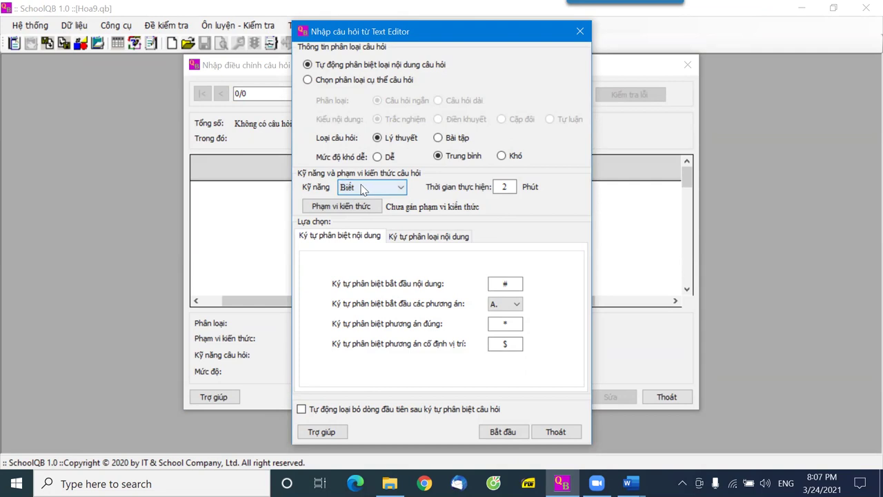
Step: Assign the knowledge scope "Tính chất hóa học của oxit. Khái quát về sự phân loại oxit" and start the question editor
click(335, 207)
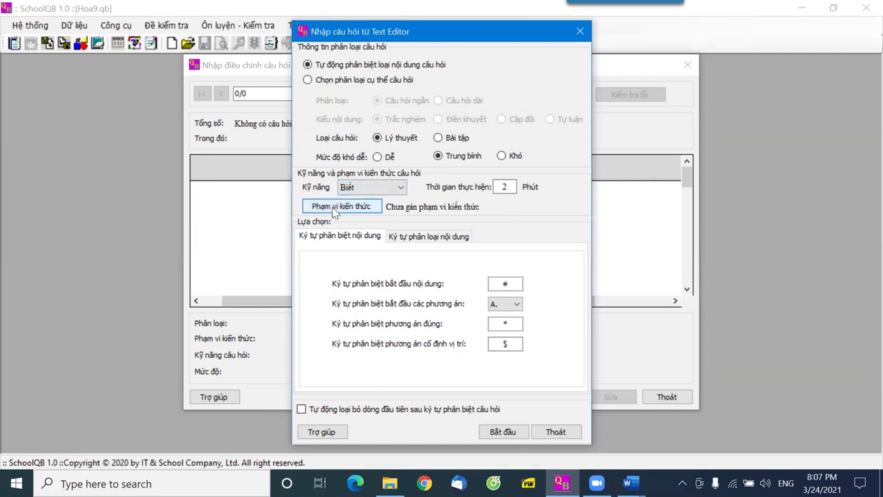
click(355, 112)
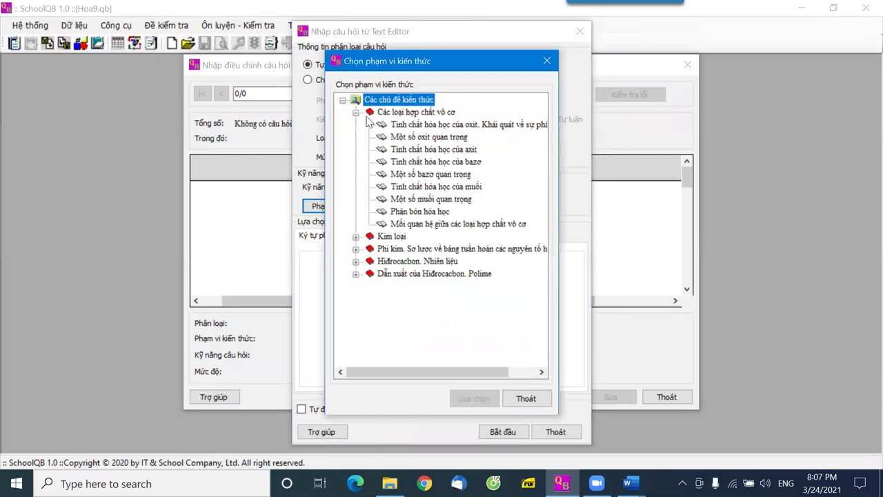
click(498, 126)
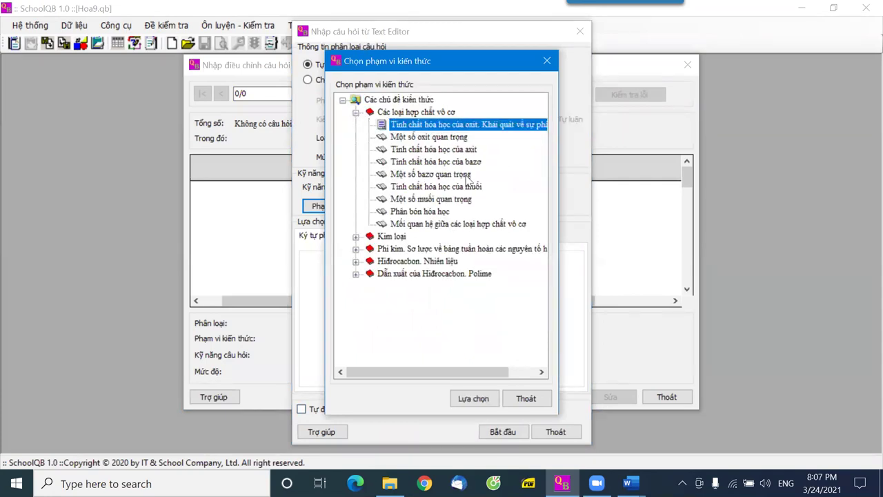
click(461, 398)
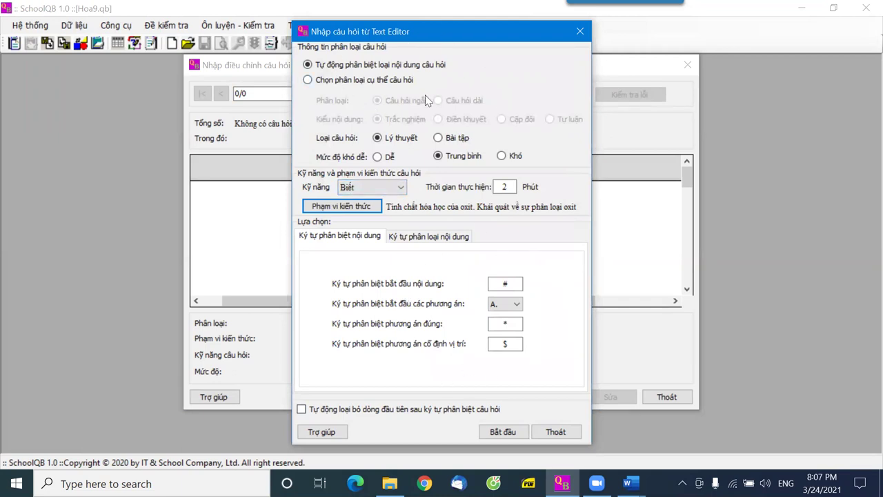
click(505, 432)
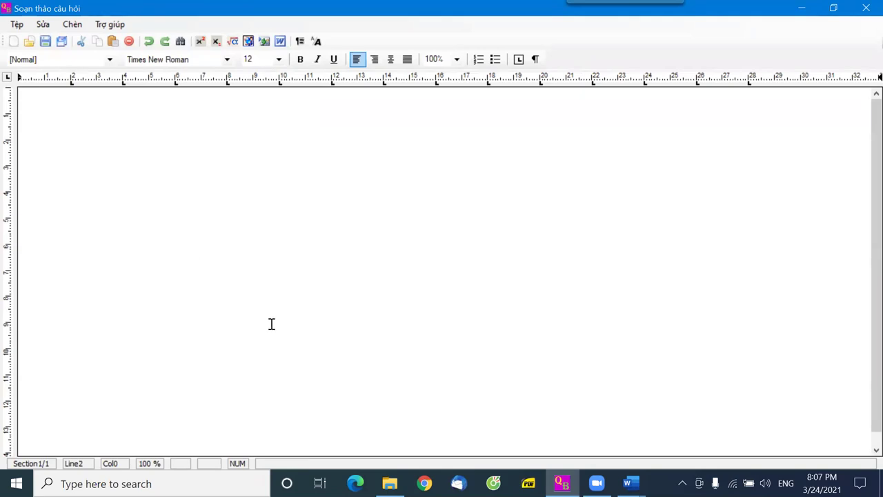
Step: Switch to Hoa9-B1.docx in Word and copy all questions under "1. Mức nhận biết", through the "3 + 4 = ?" question
mouse_move(629, 483)
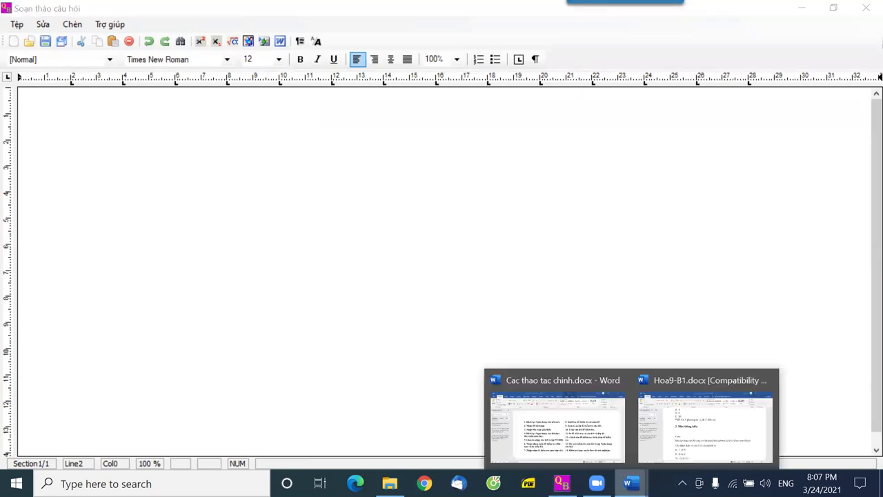
click(659, 442)
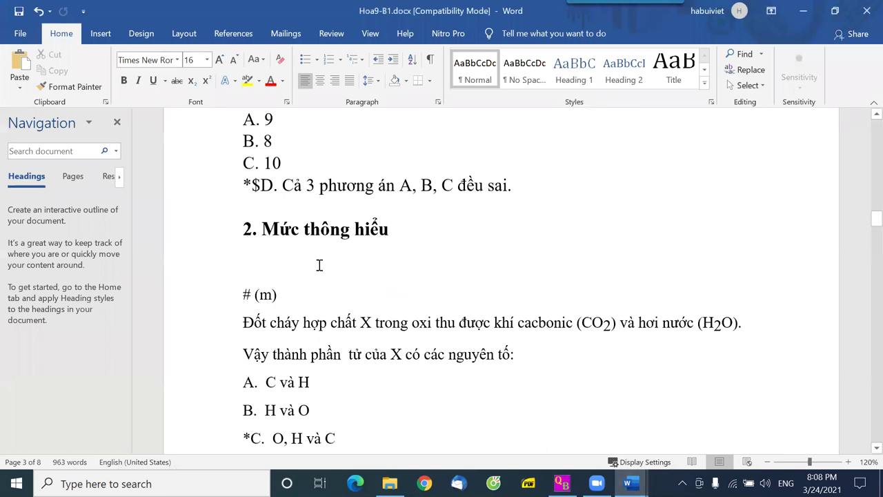
scroll(293, 258, up, 10)
scroll(295, 259, up, 10)
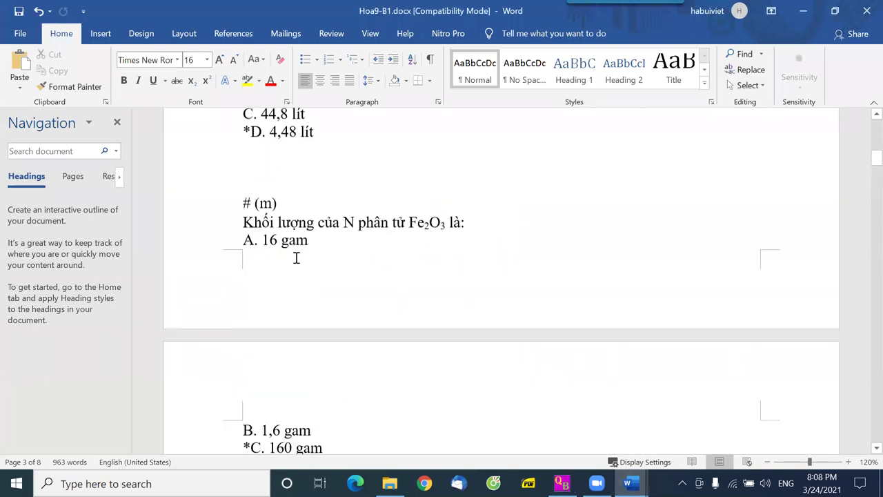
scroll(296, 258, up, 4)
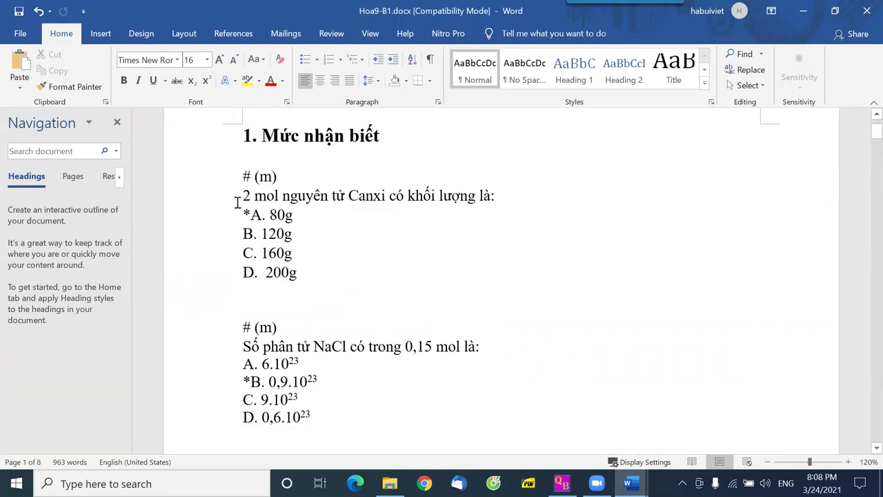
drag(242, 173, 343, 262)
scroll(349, 276, down, 3)
scroll(351, 281, down, 15)
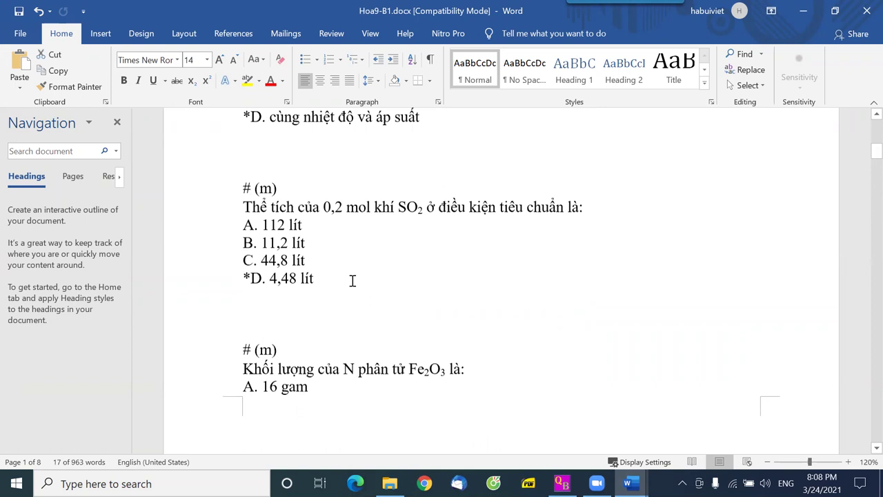
scroll(351, 281, down, 10)
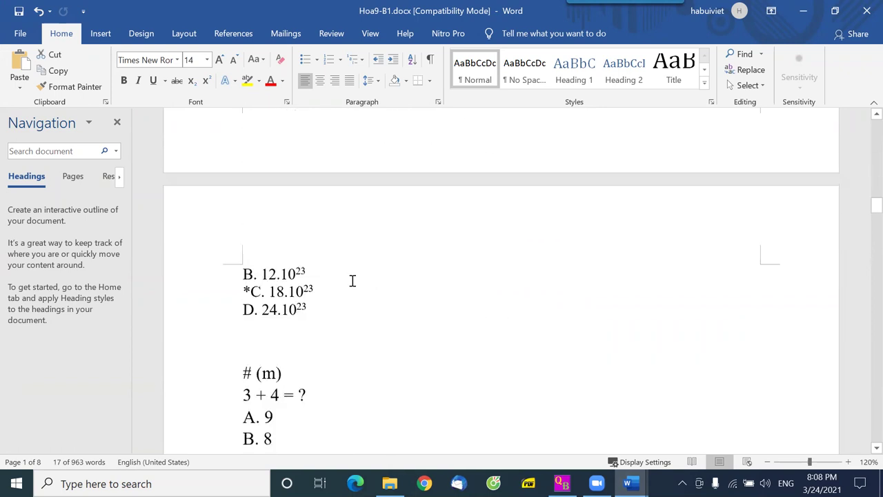
shift+click(524, 265)
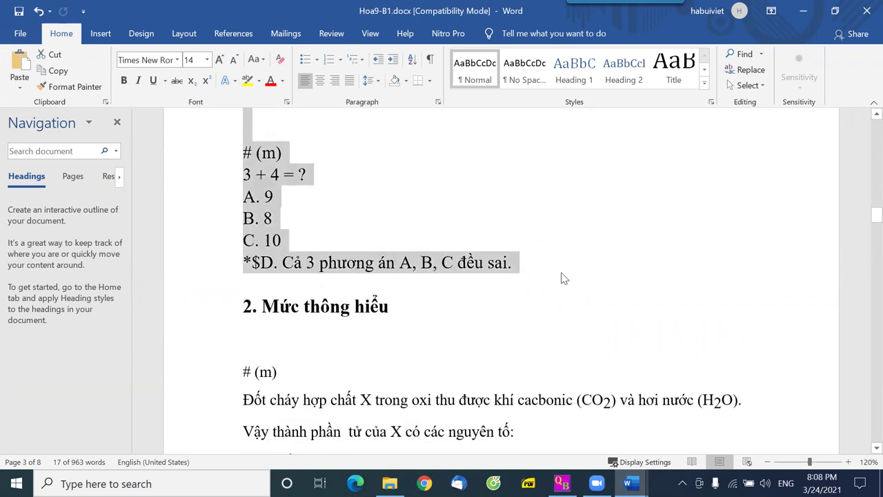
scroll(569, 278, up, 4)
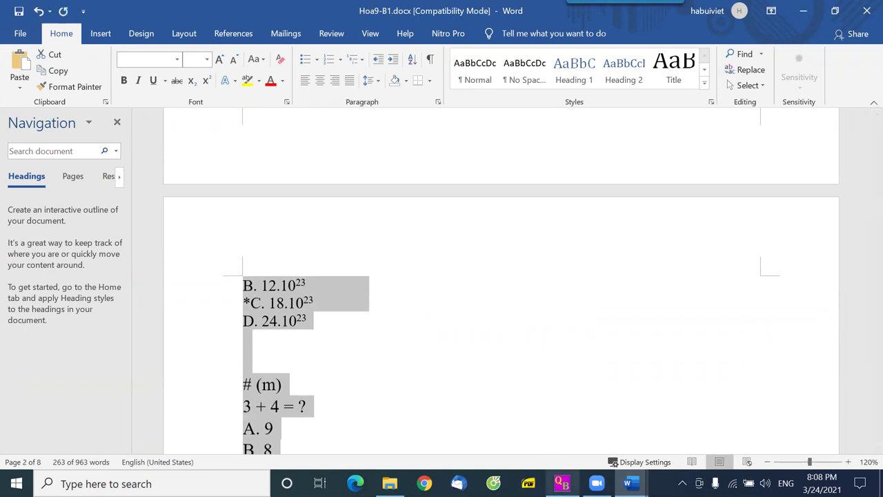
Step: Paste the copied questions into SchoolQB's question editor, update them to the database, and close the editor
click(562, 483)
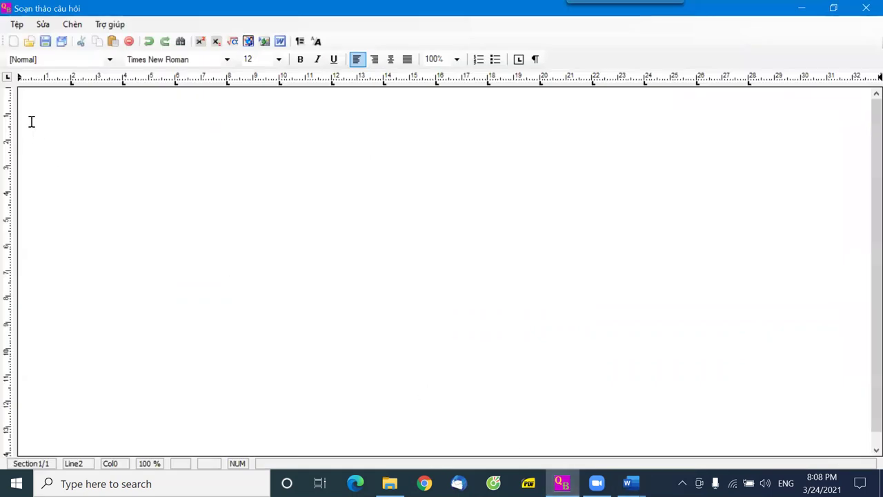
key(ctrl+v)
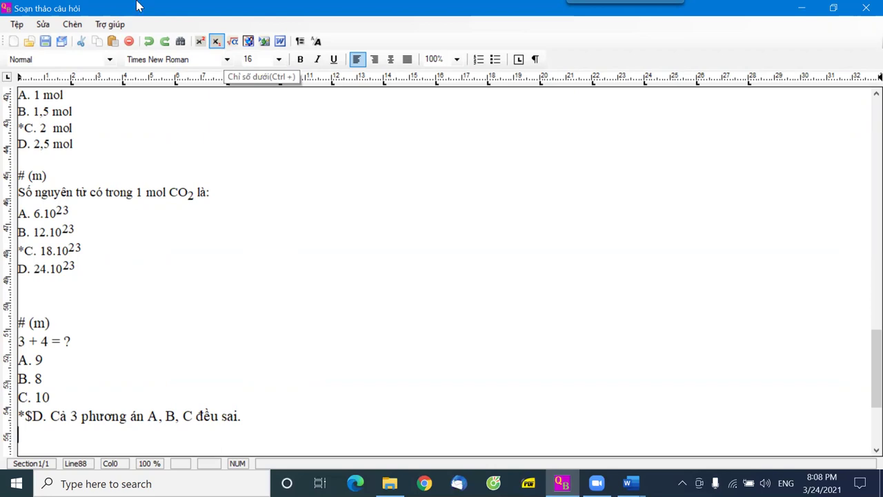
click(18, 25)
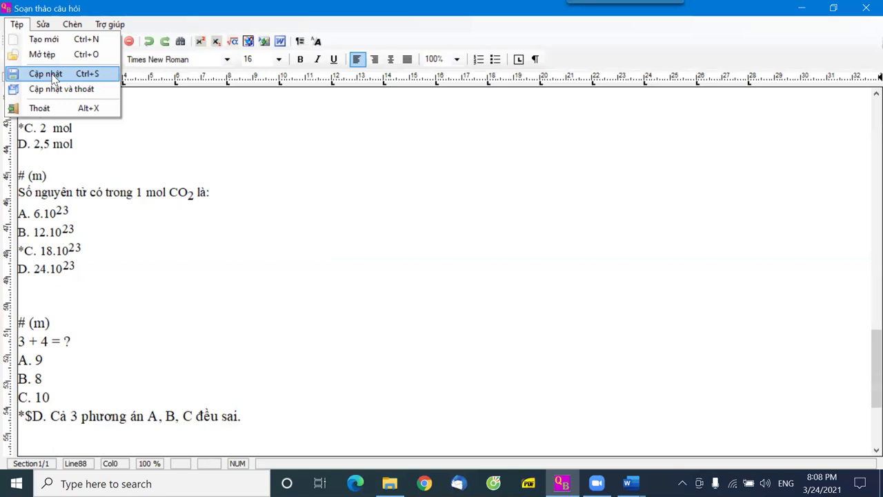
click(53, 76)
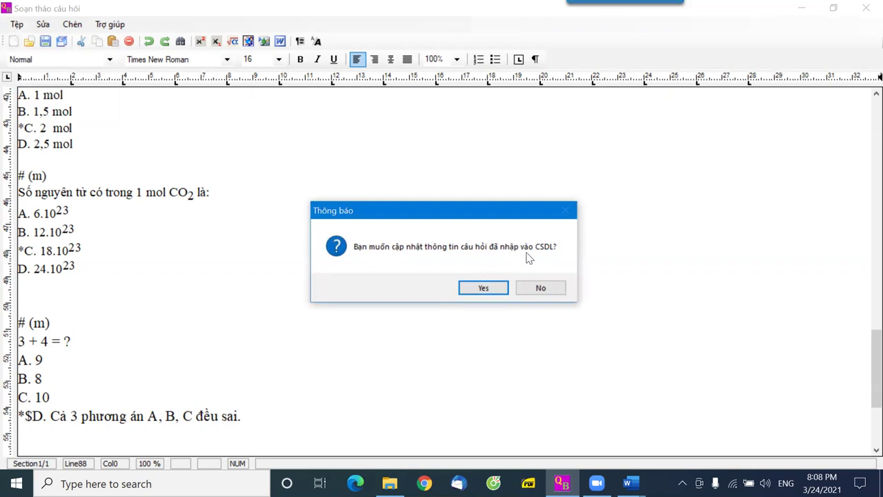
click(484, 289)
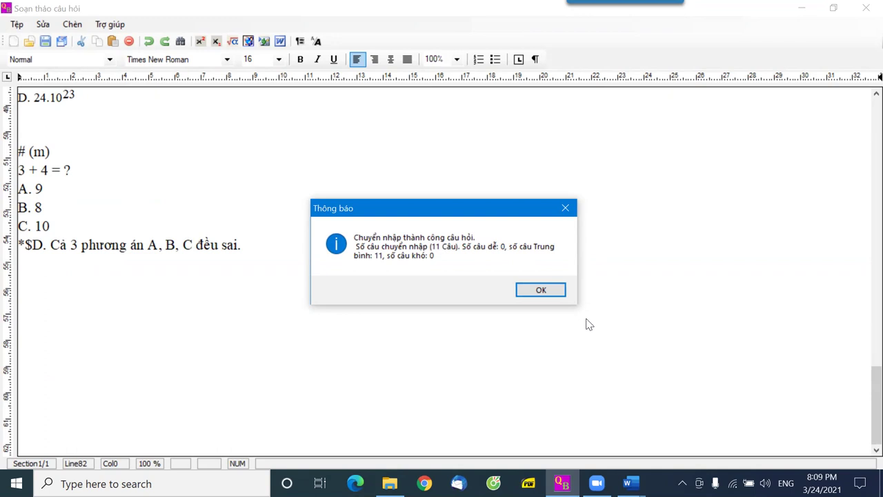
click(541, 290)
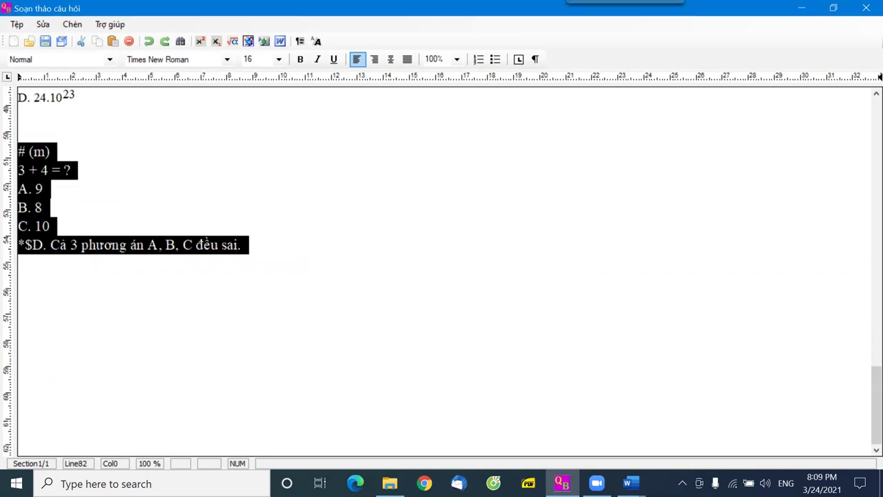
click(864, 10)
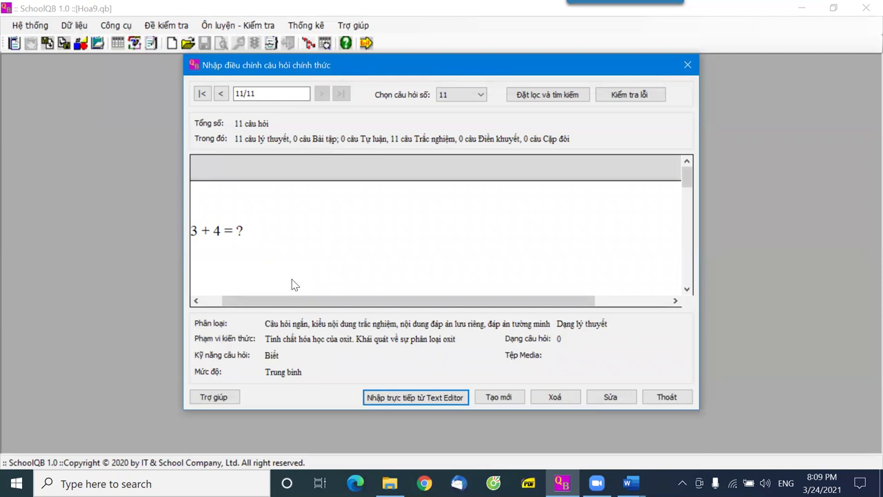
Step: Reopen the Text Editor import and set the question skill to Hiểu
click(416, 402)
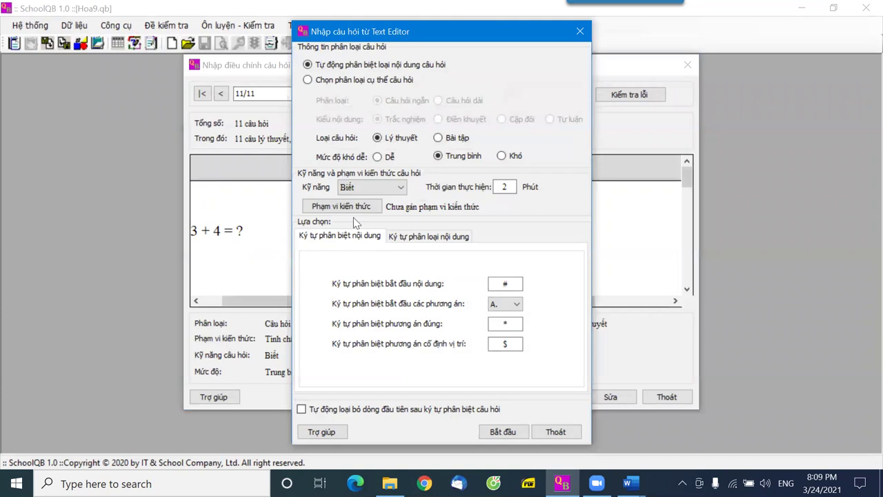
click(357, 190)
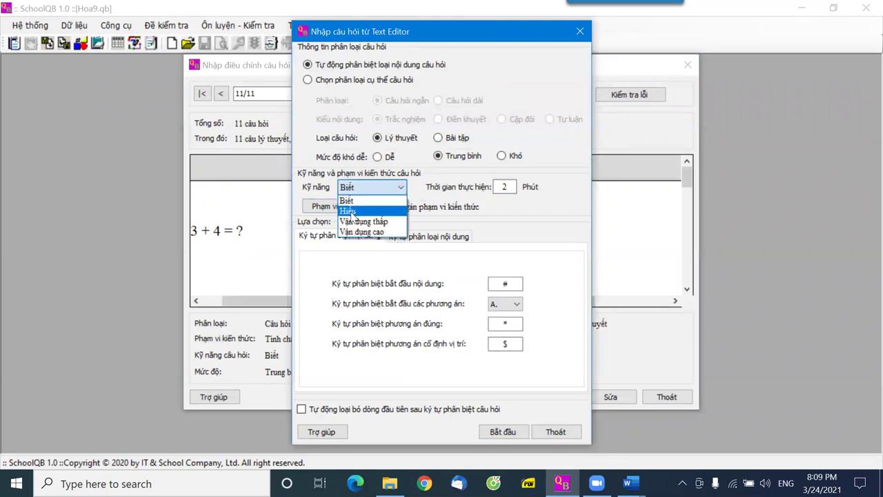
click(352, 211)
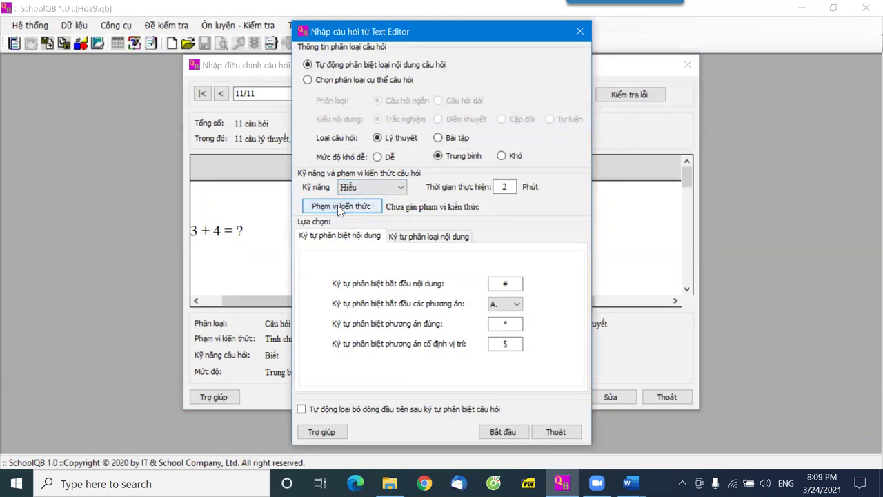
Step: Assign the knowledge scope "Tính chất hóa học của oxit. Khái quát về sự phân loại oxit" to the Hiểu import and start the question editor
click(339, 206)
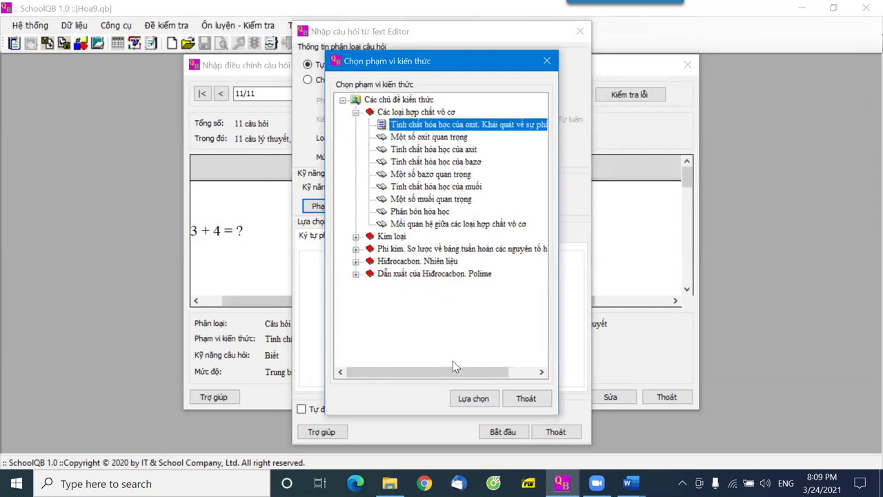
click(473, 399)
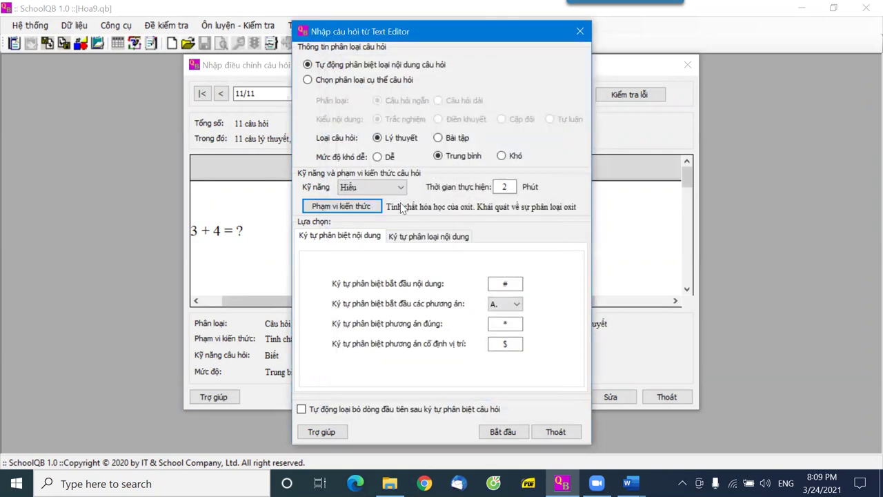
click(492, 431)
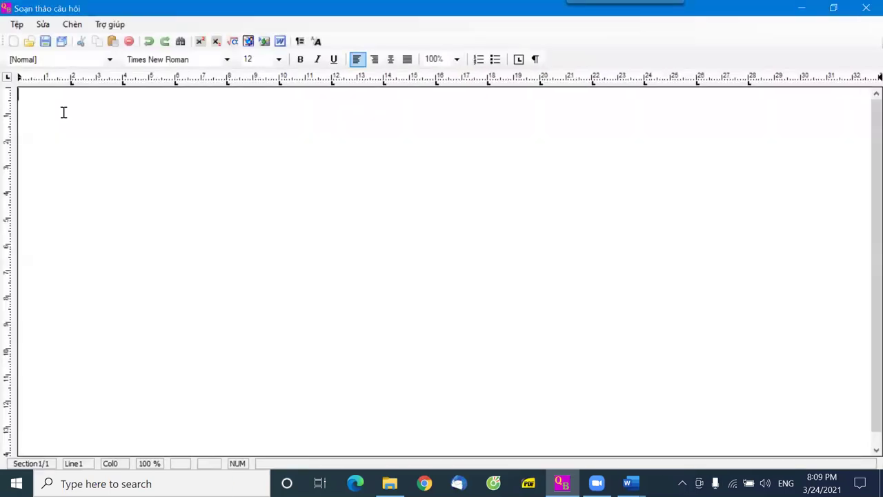
Step: Switch to Hoa9-B1.docx in Word and copy the next level's questions, ending just before the heading "3. Mức Vận dụng thấp"
click(628, 483)
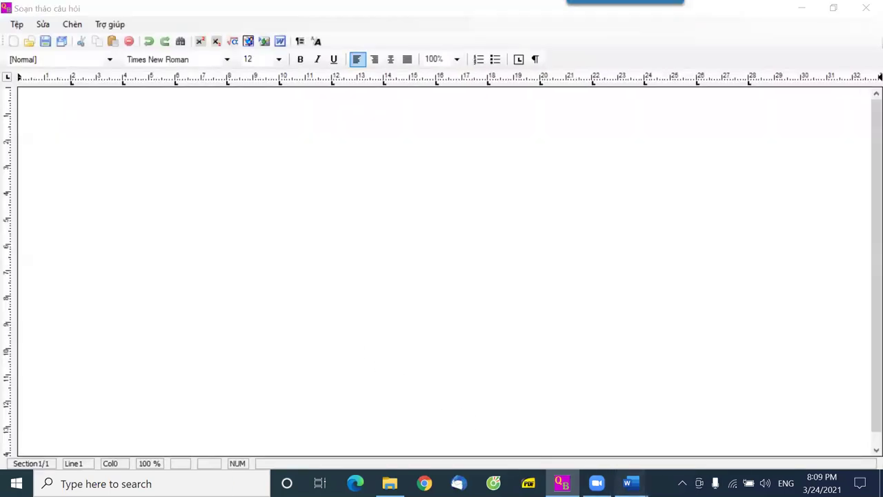
click(704, 421)
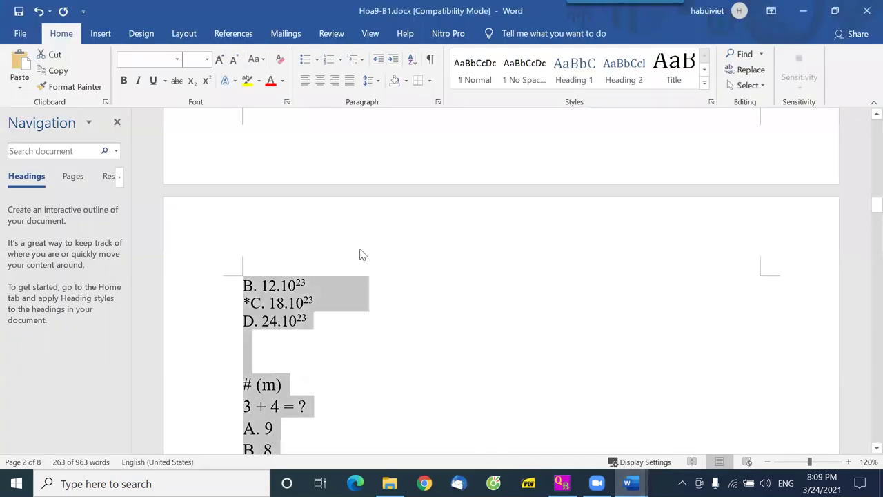
scroll(360, 254, down, 4)
scroll(242, 216, down, 1)
drag(242, 217, 315, 338)
scroll(325, 324, down, 5)
scroll(330, 311, down, 15)
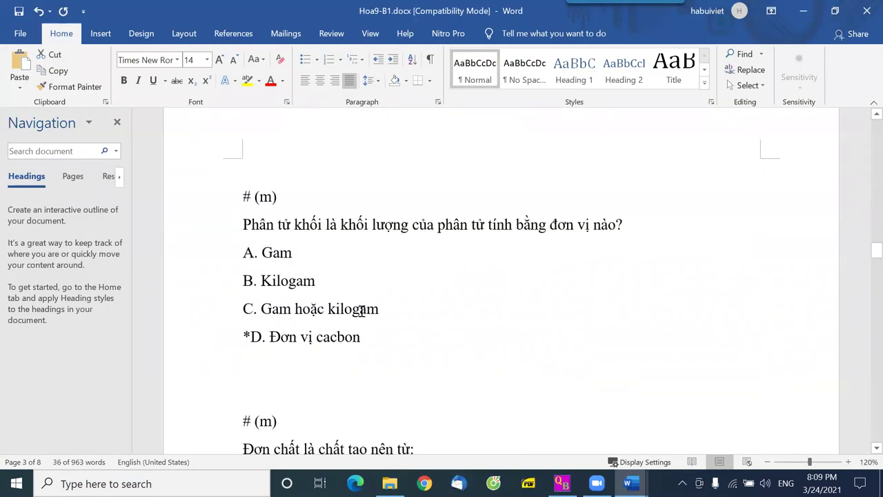
scroll(359, 312, down, 6)
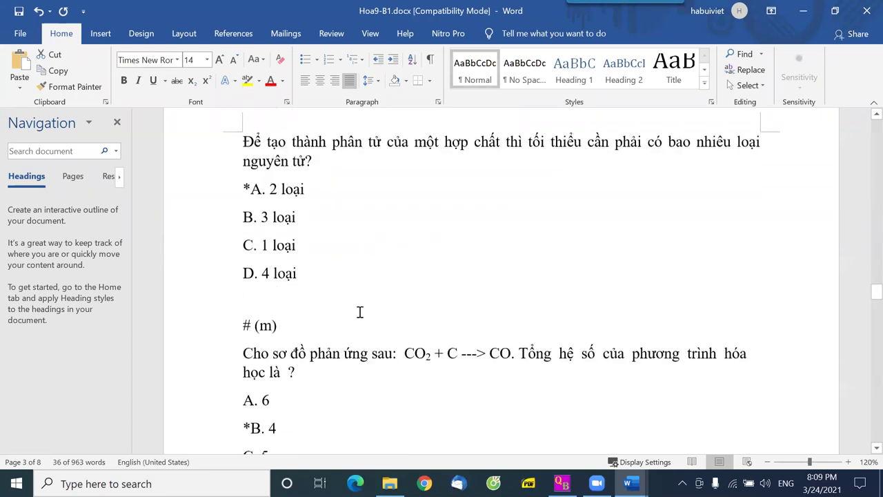
shift+click(292, 223)
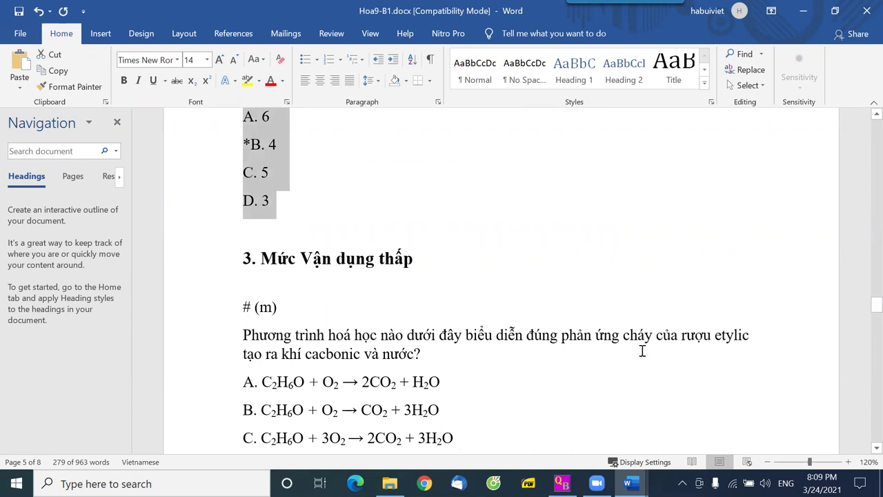
Step: Switch to SchoolQB, paste the copied questions into the question editor, update them to the database, and close the editor
click(562, 483)
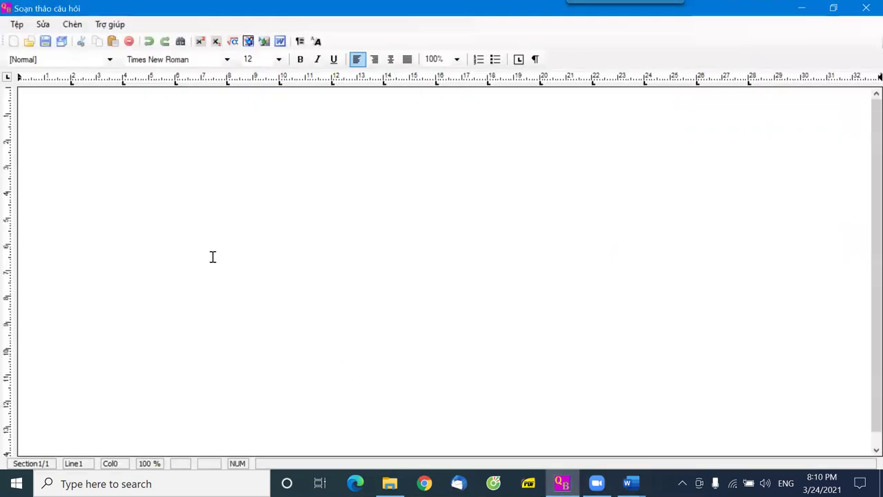
key(ctrl+v)
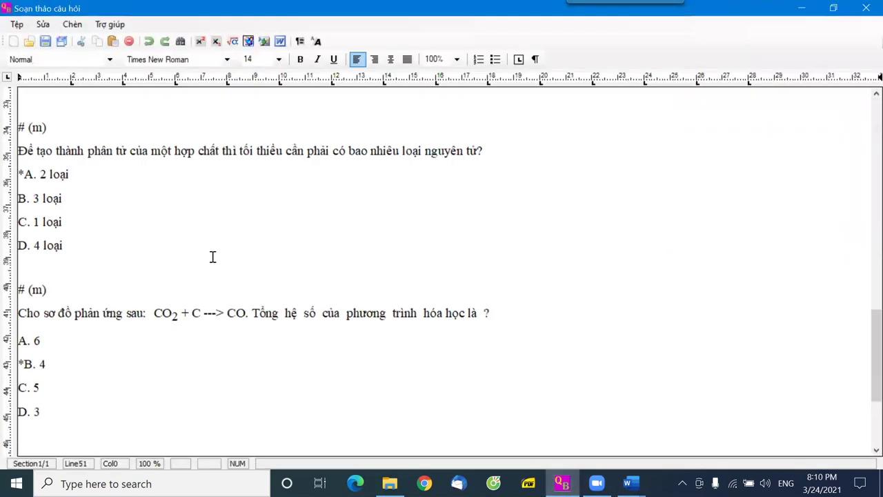
click(17, 24)
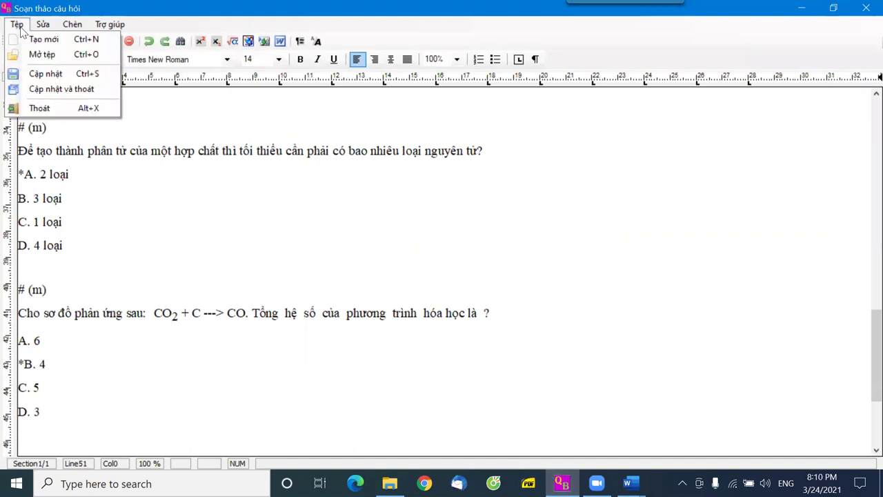
click(60, 74)
click(486, 290)
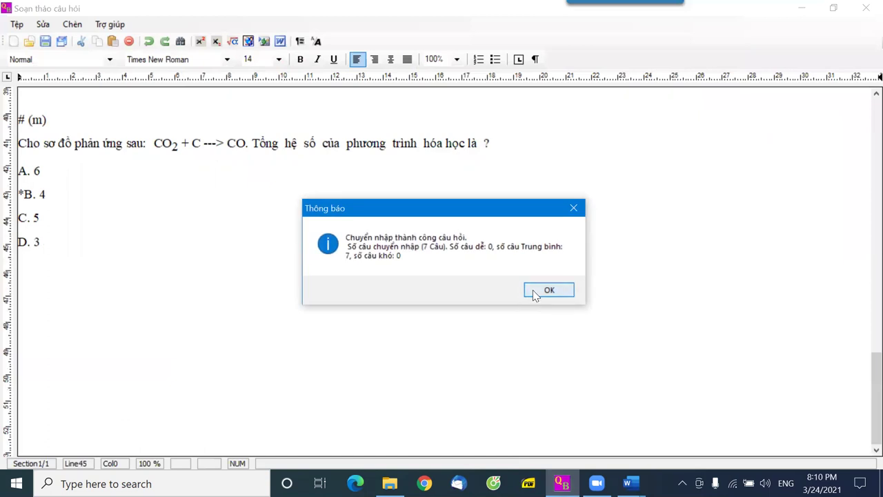
click(538, 289)
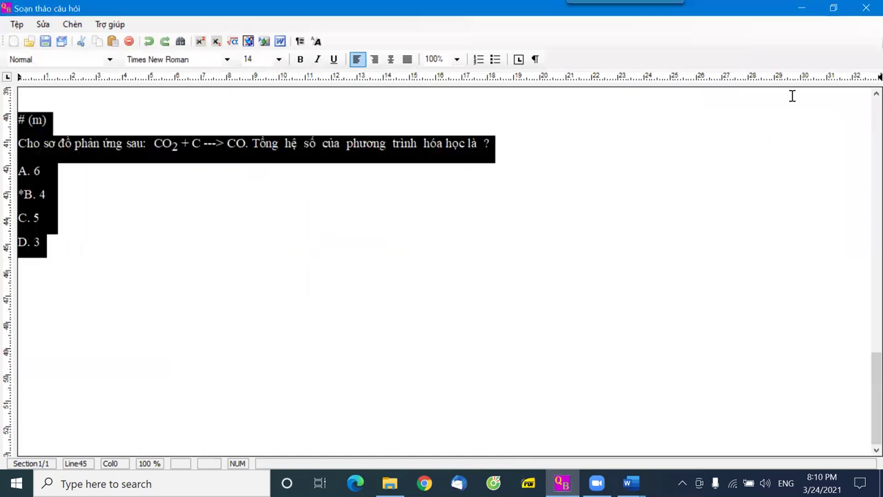
click(865, 10)
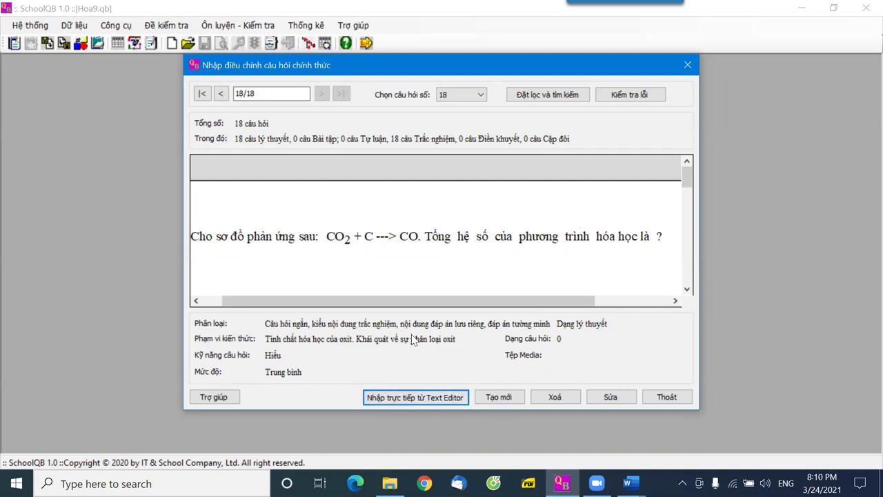
Step: Start a new Text Editor import with skill Vận dụng thấp and knowledge scope "Tính chất hóa học của oxit. Khái quát về sự phân loại oxit"
click(398, 398)
click(364, 193)
click(368, 232)
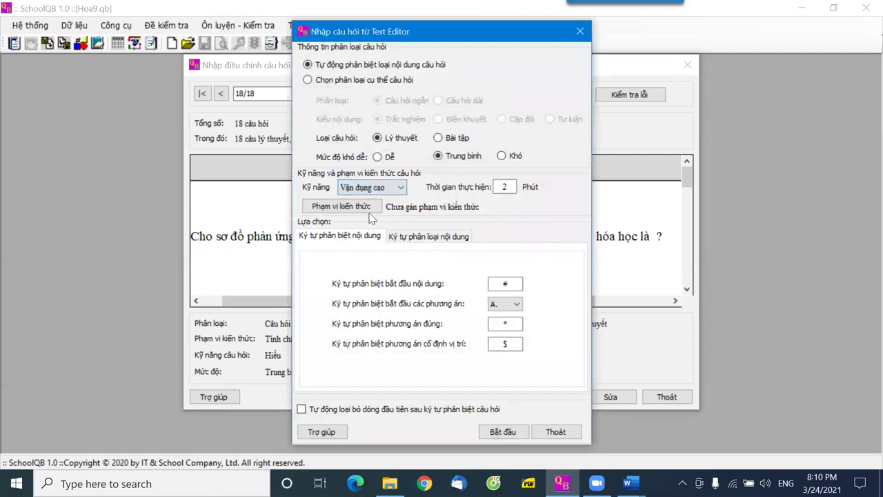
click(376, 187)
click(375, 222)
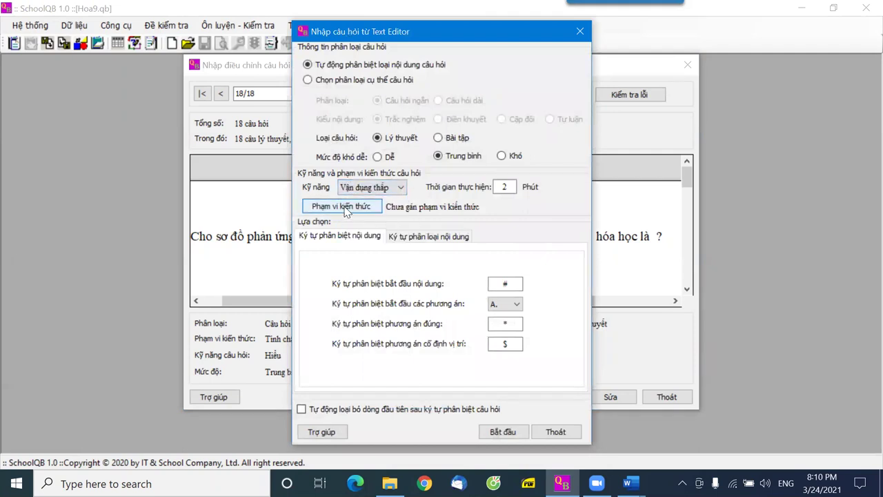
click(342, 207)
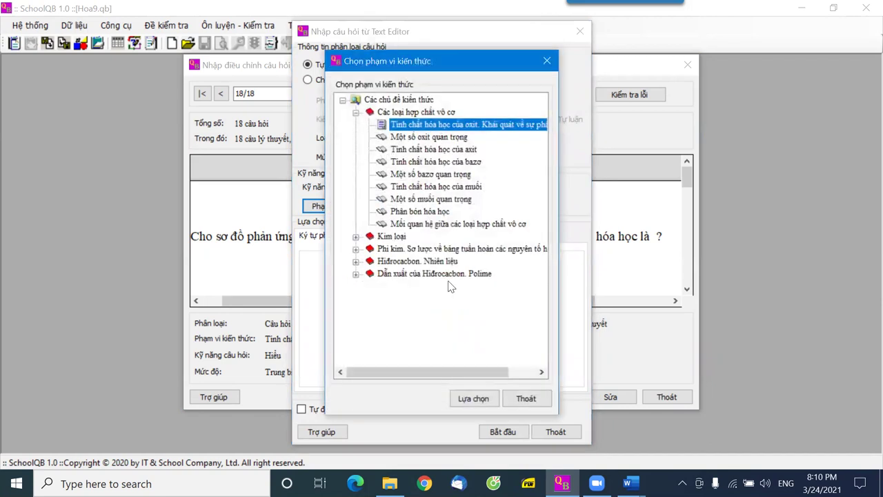
click(471, 396)
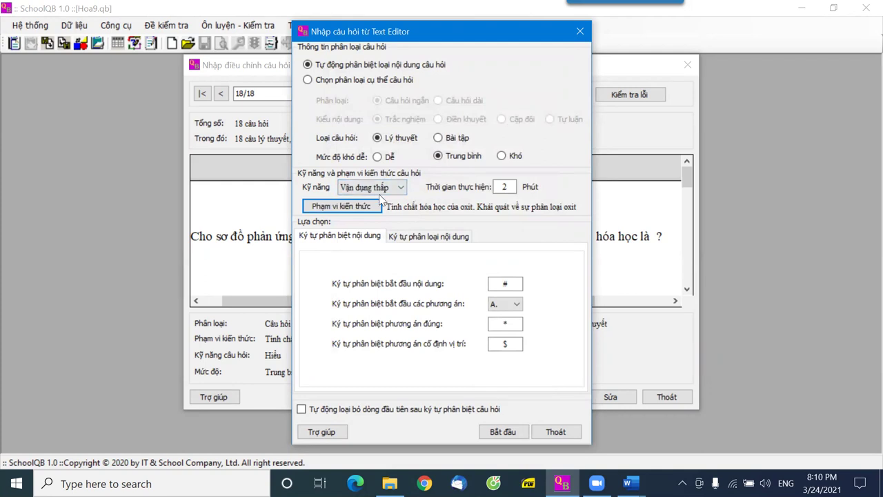
click(487, 431)
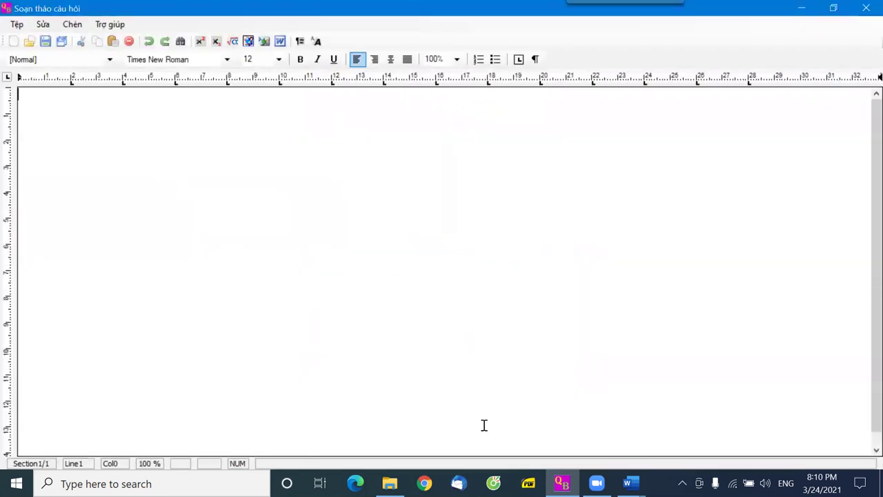
Step: Switch to Hoa9-B1.docx in Word and copy all questions under "3. Mức Vận dụng thấp", through answer "D. 60g"
mouse_move(628, 483)
click(666, 446)
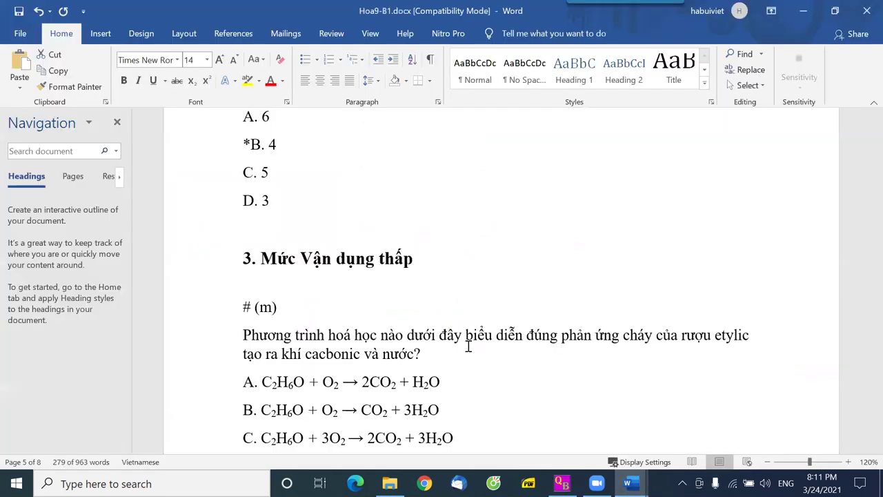
scroll(225, 267, down, 1)
drag(243, 267, 336, 343)
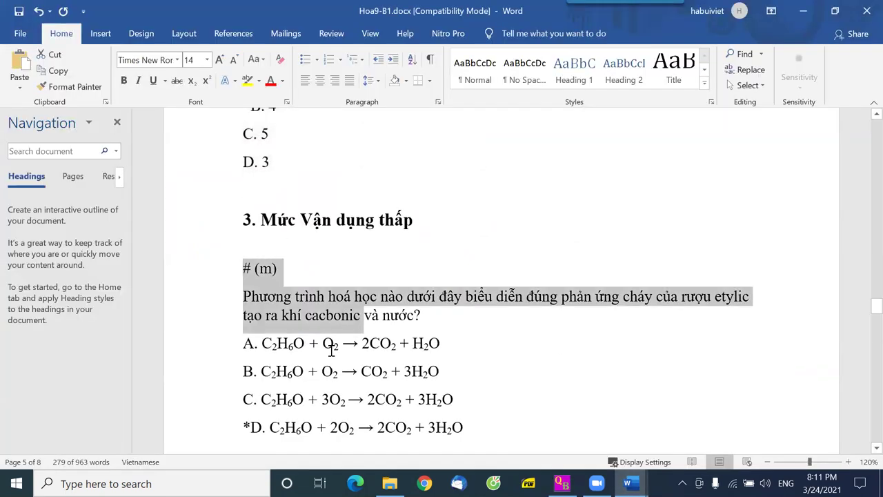
scroll(424, 355, down, 5)
scroll(436, 350, down, 14)
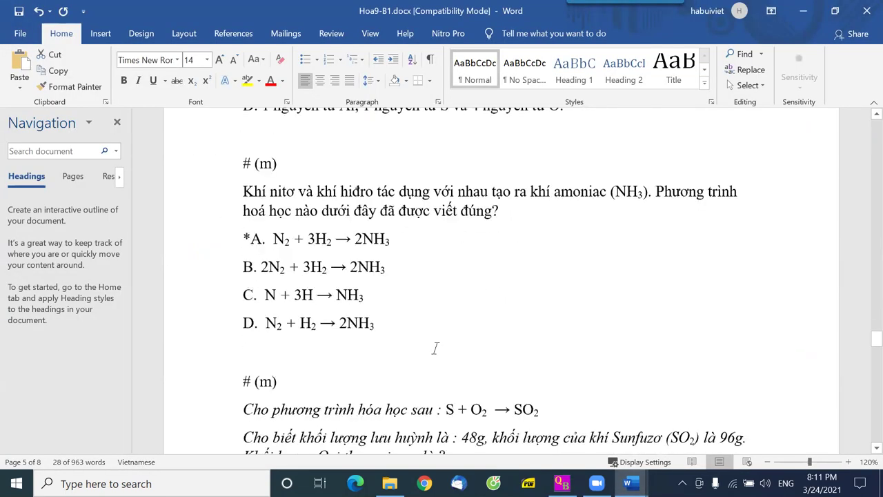
scroll(421, 340, up, 1)
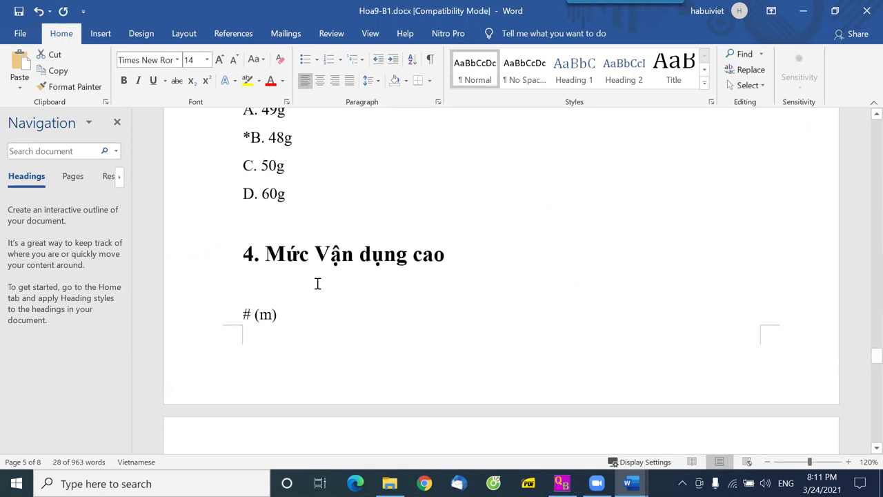
shift+click(309, 211)
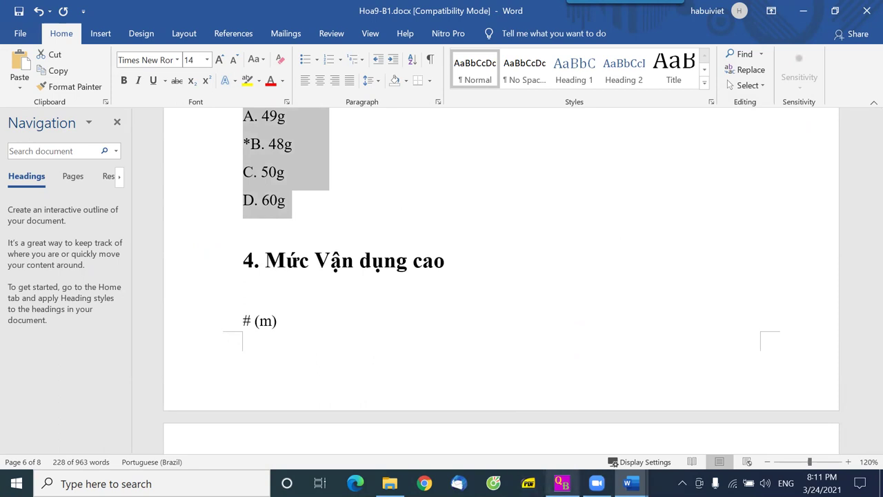
Step: Return to SchoolQB, paste the Vận dụng thấp questions into the editor, update them to the database, and close the editor
click(562, 483)
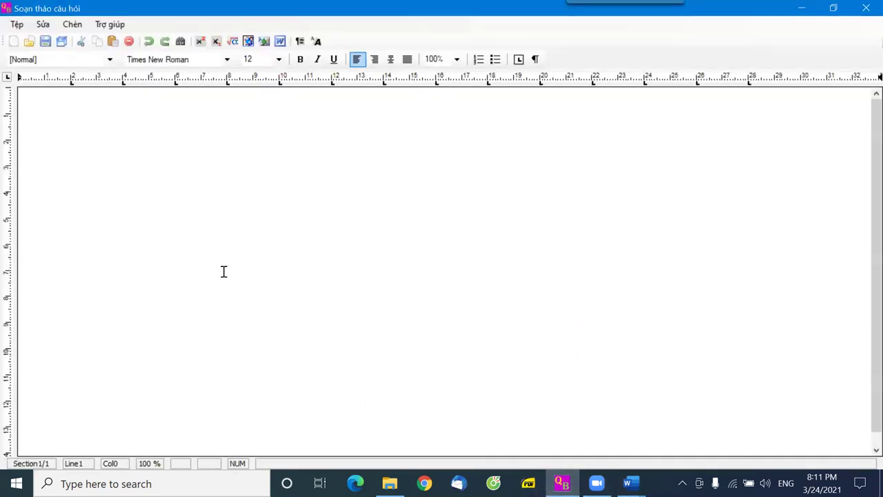
key(ctrl+v)
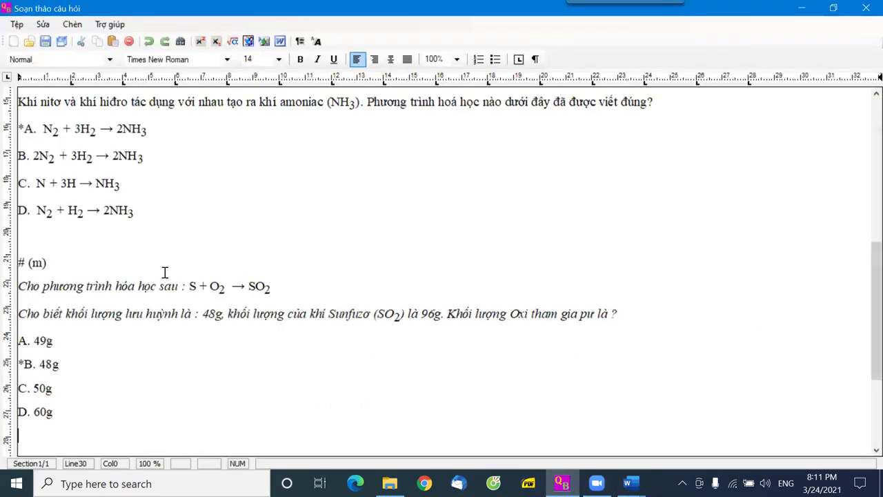
click(17, 24)
click(69, 75)
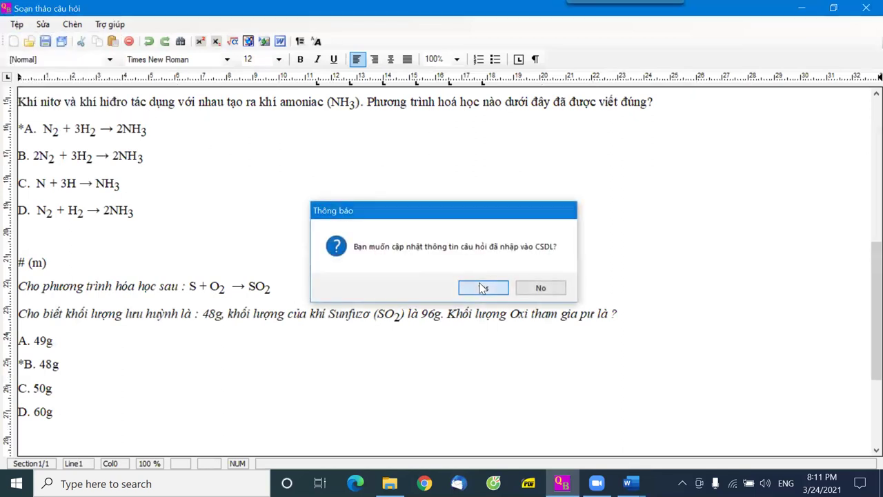
click(483, 288)
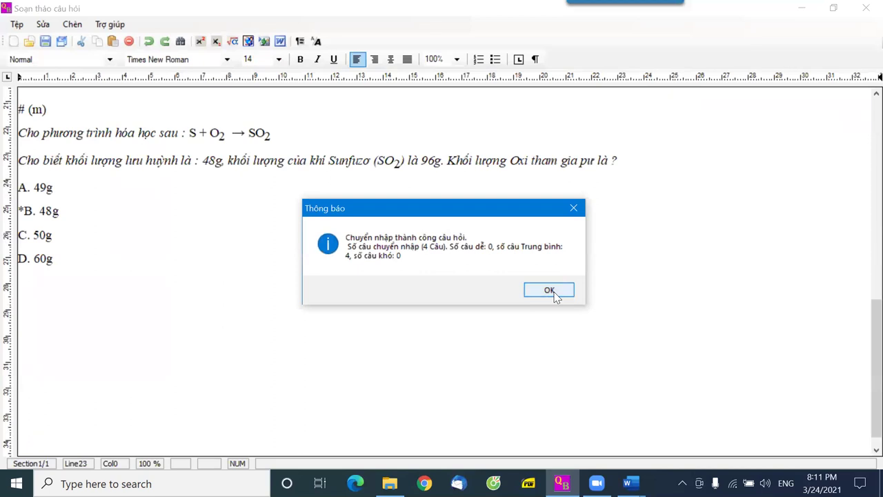
key(Return)
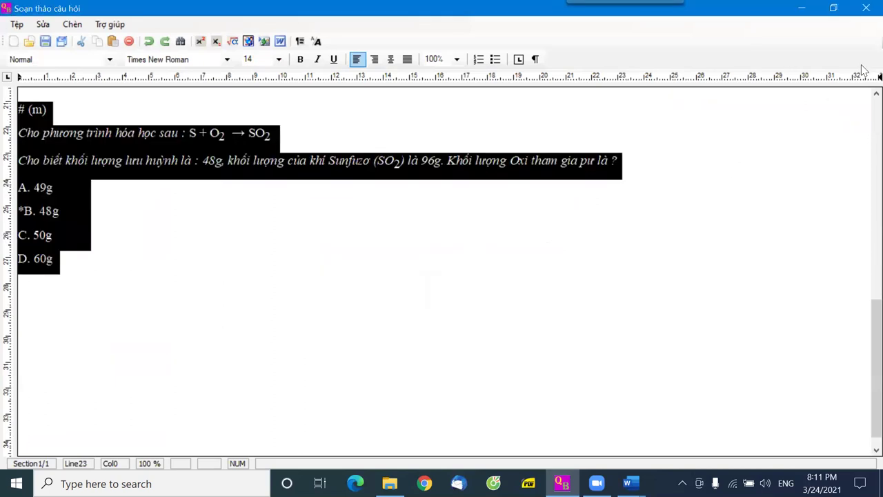
click(866, 8)
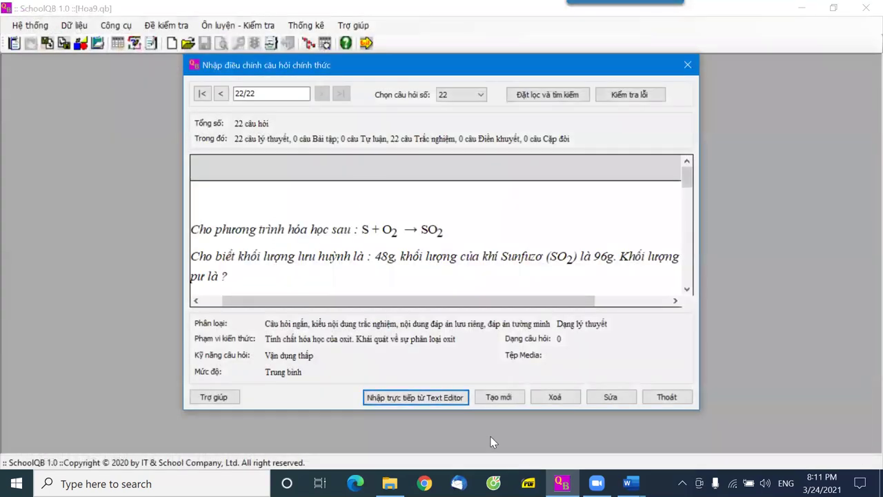
Step: Start another Text Editor import with skill Vận dụng cao and knowledge scope "Tính chất hóa học của oxit. Khái quát về sự phân loại oxit"
click(430, 400)
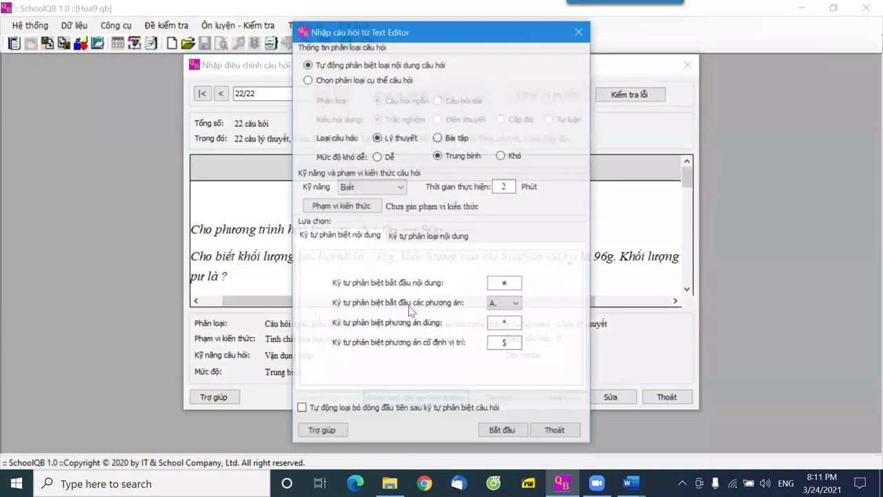
click(357, 192)
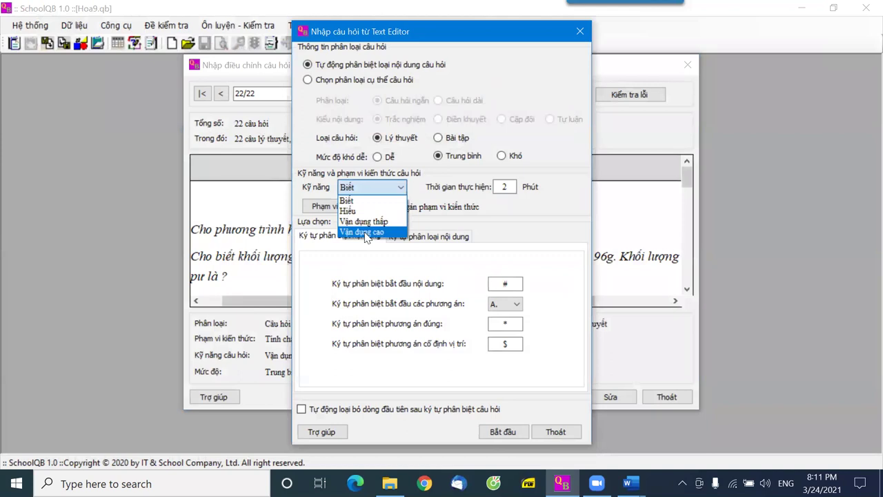
click(366, 233)
click(345, 206)
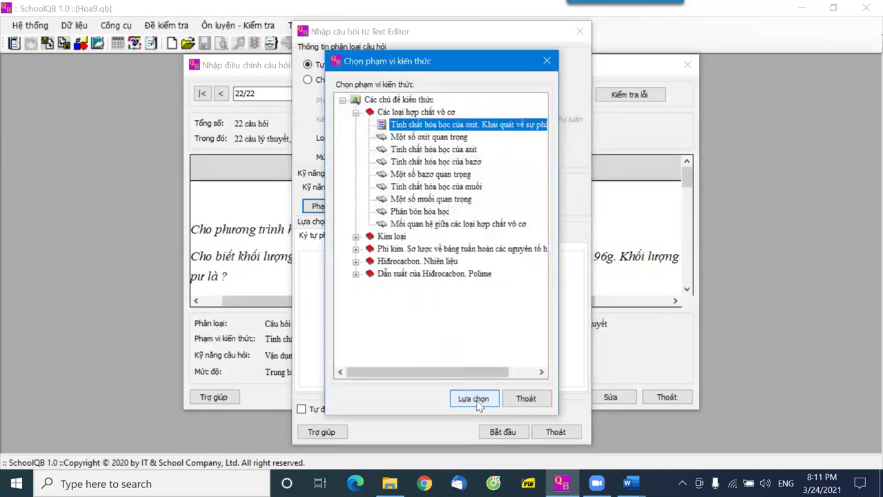
click(471, 397)
click(502, 431)
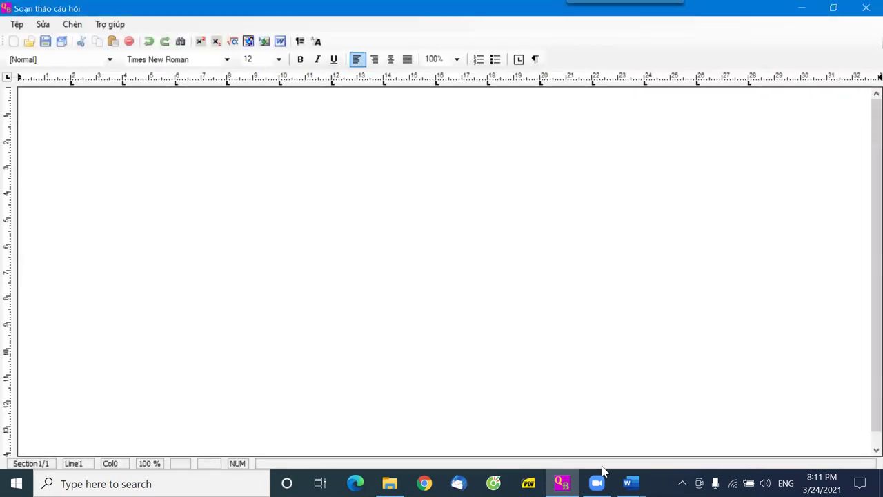
Step: Switch to Hoa9-B1.docx in Word and copy all questions under "4. Mức Vận dụng cao", through answer "D. Na + H2O → NaOH + H2"
mouse_move(628, 483)
click(659, 431)
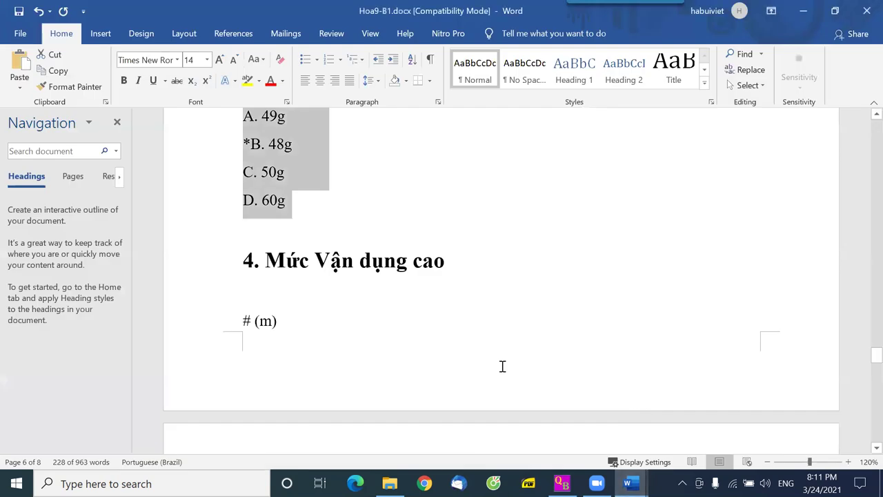
scroll(310, 291, down, 2)
drag(239, 243, 279, 243)
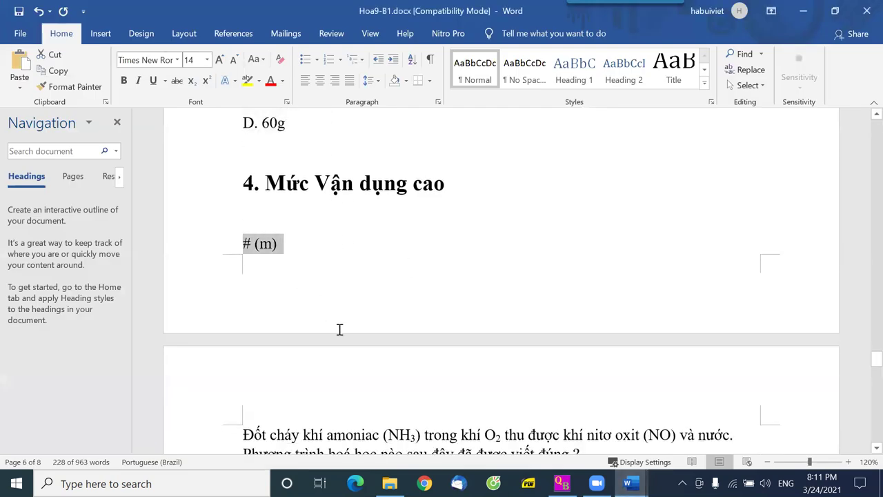
drag(242, 434, 383, 435)
scroll(393, 384, down, 3)
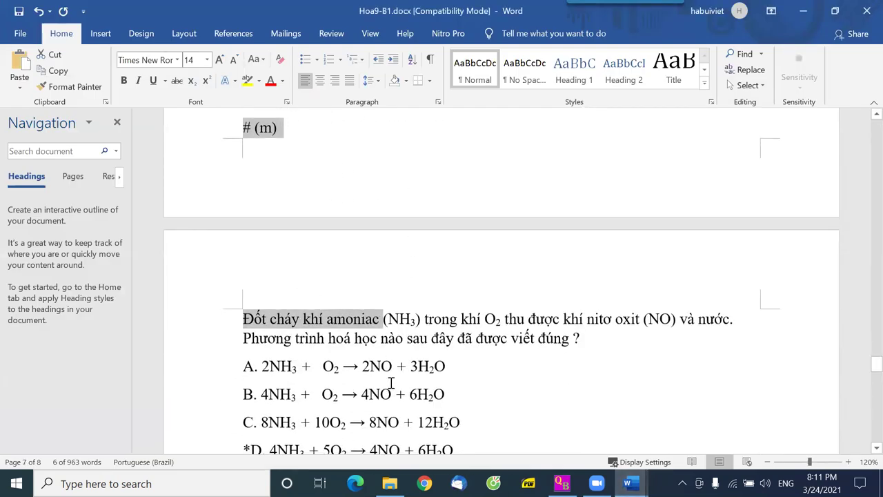
scroll(391, 381, up, 2)
scroll(416, 331, down, 3)
scroll(434, 342, down, 18)
scroll(434, 341, up, 3)
scroll(435, 338, down, 9)
scroll(435, 336, up, 5)
scroll(435, 336, up, 7)
shift+click(463, 432)
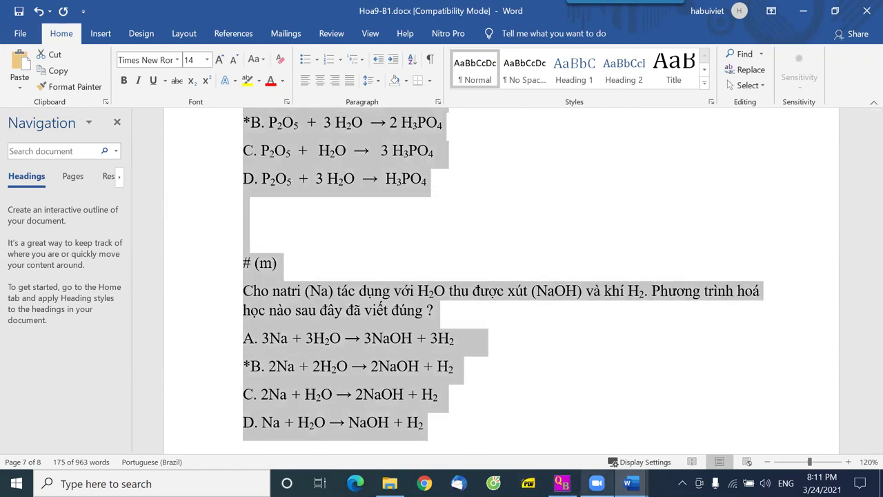
Step: Return to SchoolQB, paste the Vận dụng cao questions into the editor, update them to the database, and close the editor
click(562, 483)
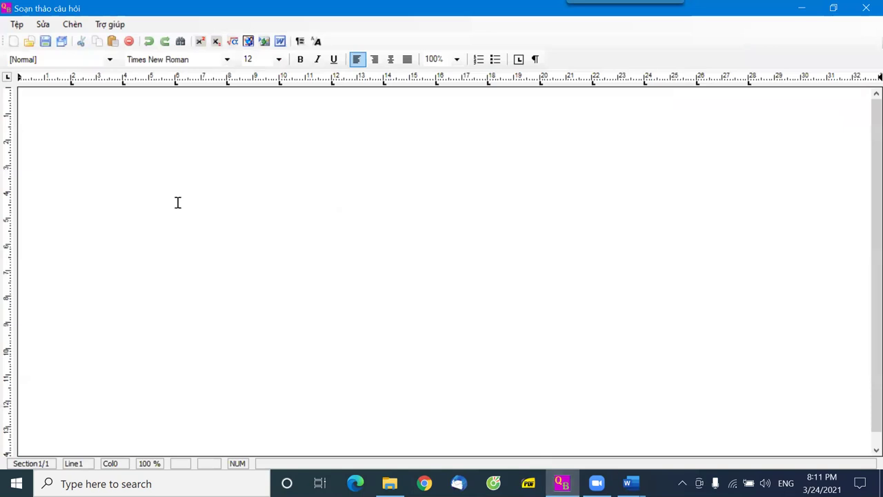
key(ctrl+v)
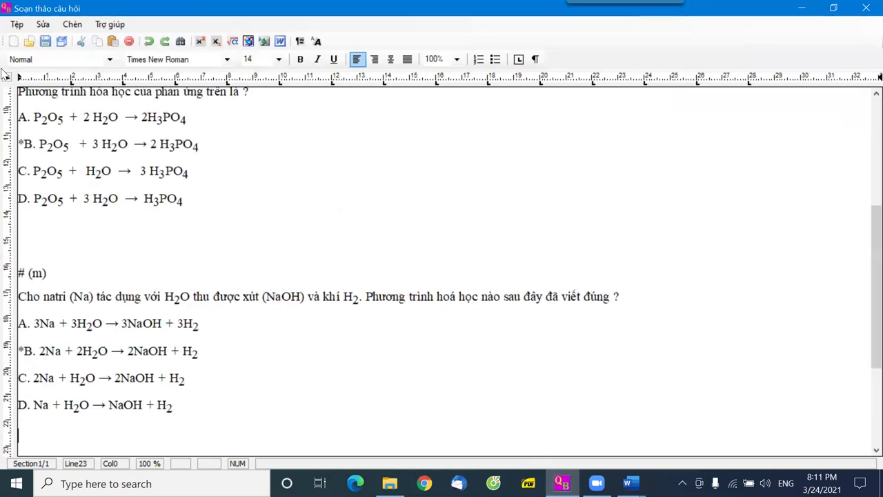
click(17, 24)
click(64, 77)
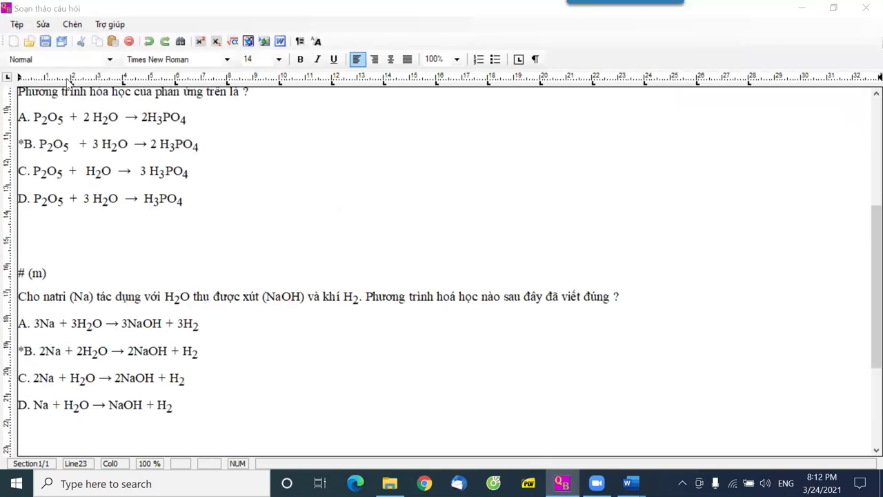
click(482, 288)
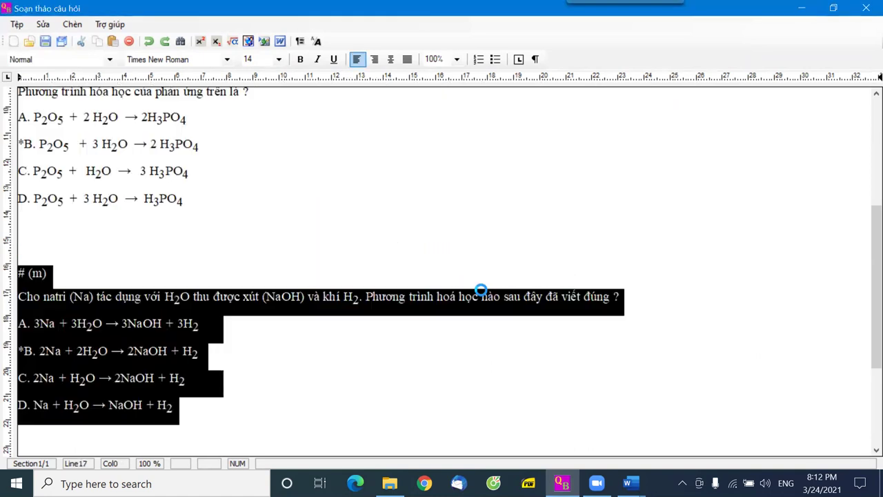
click(549, 290)
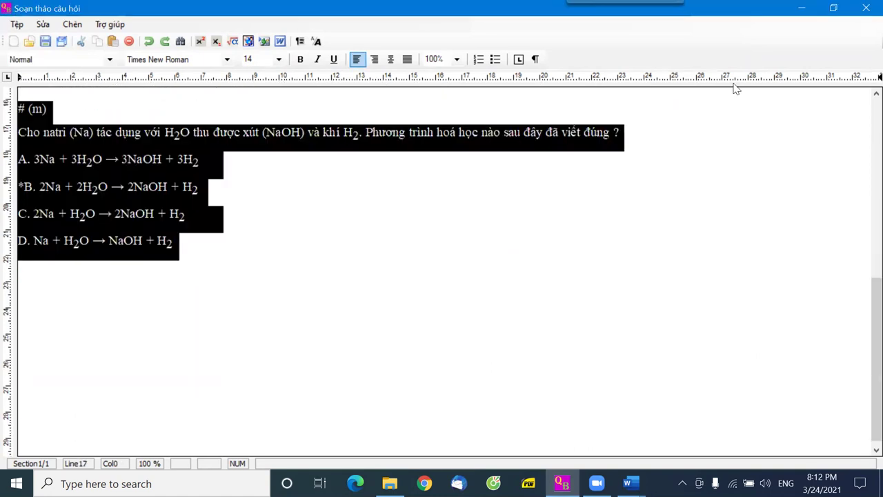
click(858, 10)
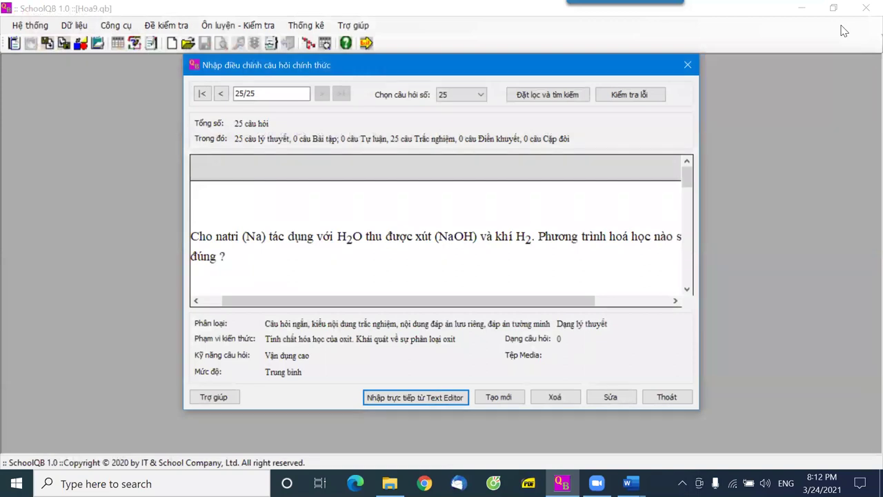
click(629, 482)
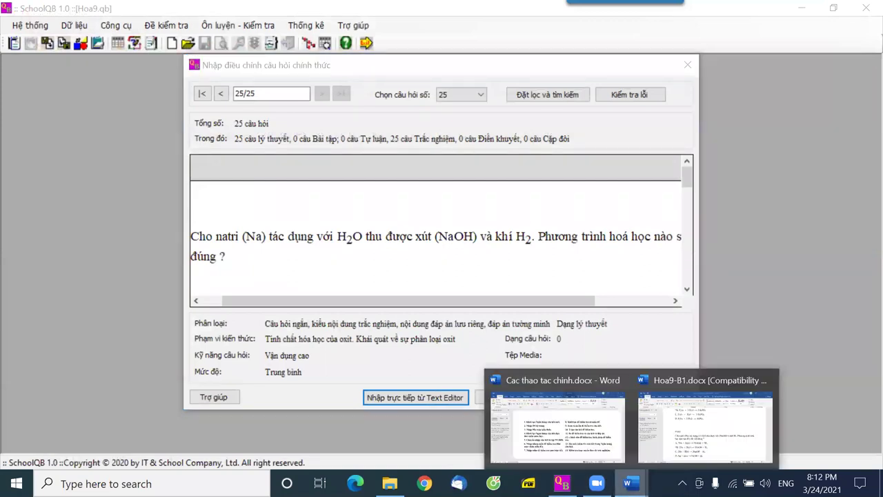
click(682, 452)
key(ctrl+a)
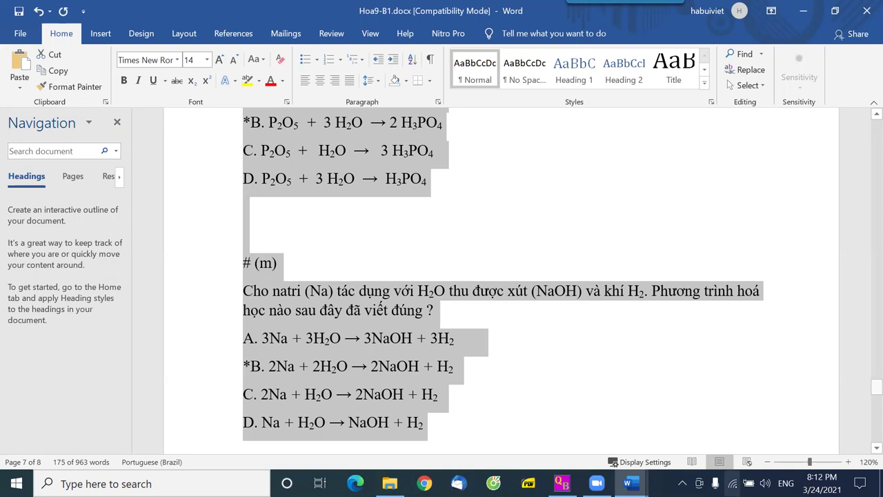
click(562, 483)
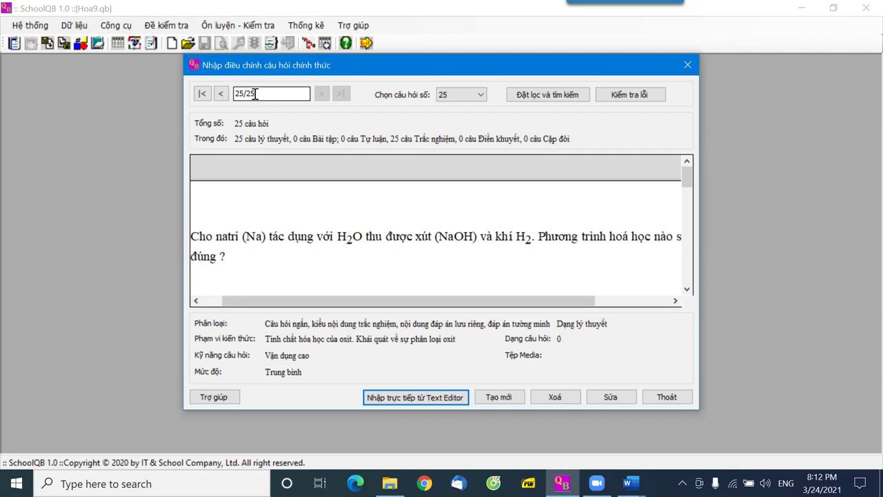
Step: Switch to Hoa9-B1.docx in Word, then delete and retype the period after answer label A of the sodium (Na) question
click(629, 483)
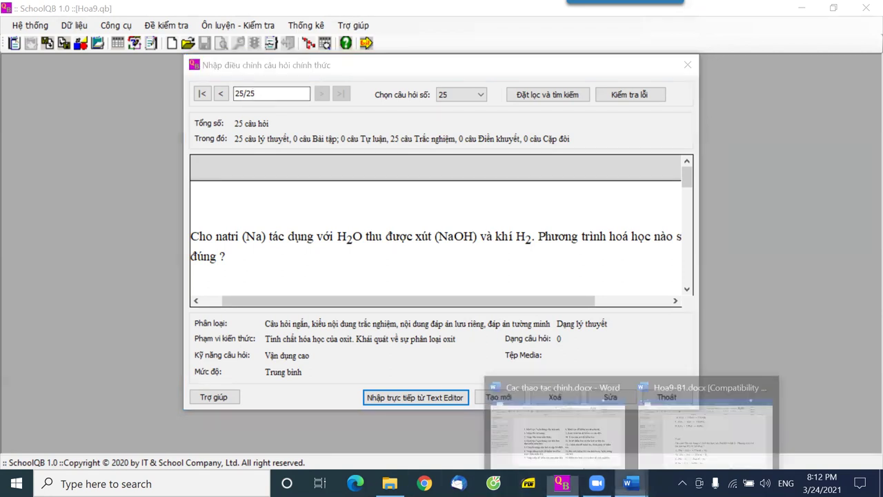
click(687, 452)
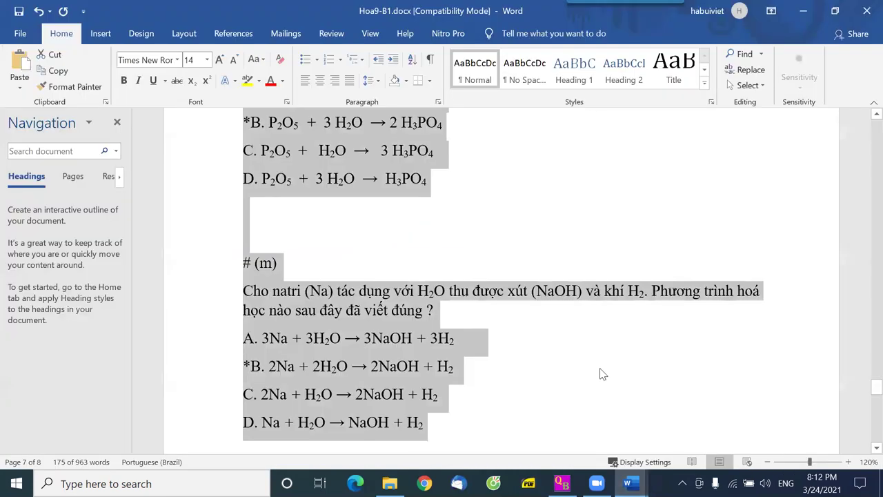
click(289, 208)
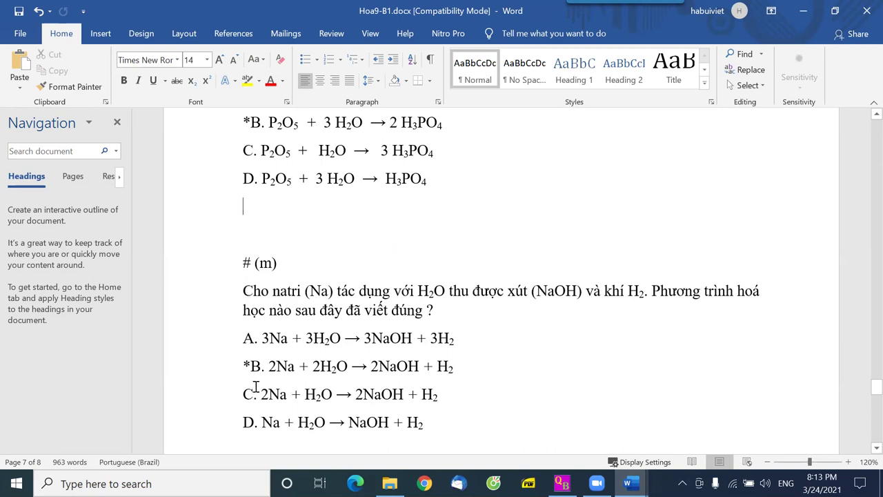
click(262, 338)
key(Left)
key(BackSpace)
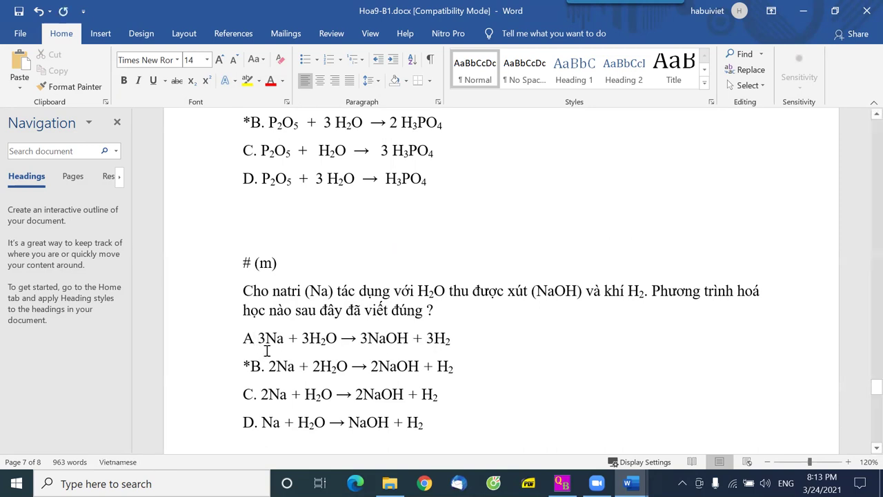
text(.)
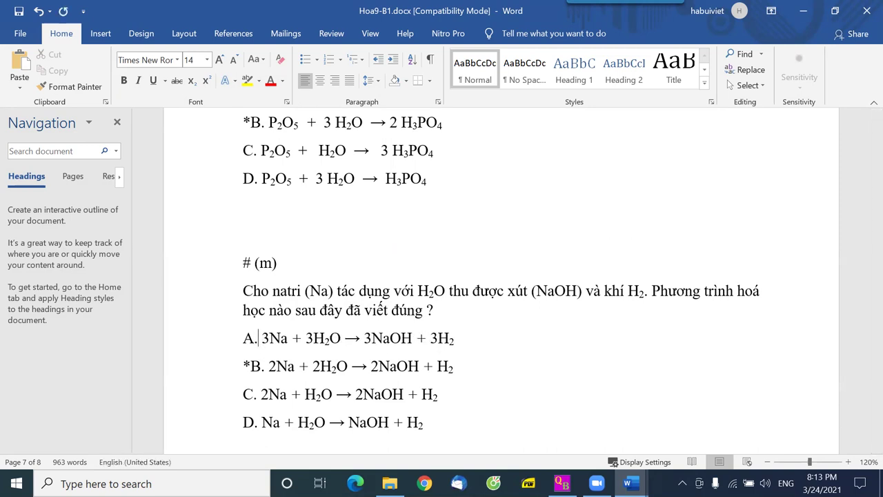
key(Delete)
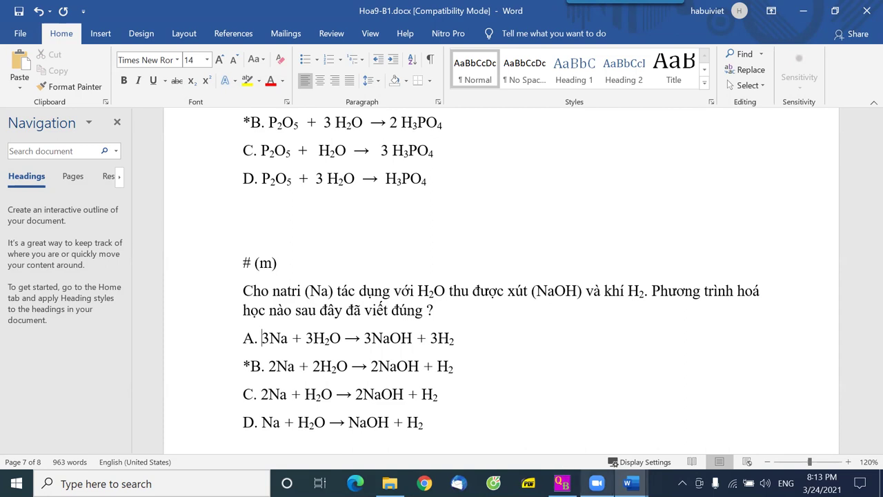
Step: Check the task list in Cac thao tac chinh.docx, then return to SchoolQB and close the question entry window
mouse_move(628, 482)
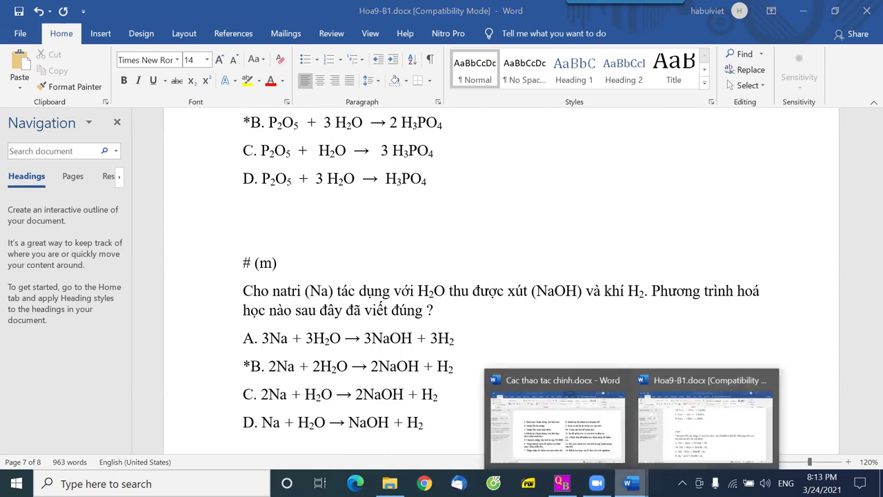
click(576, 446)
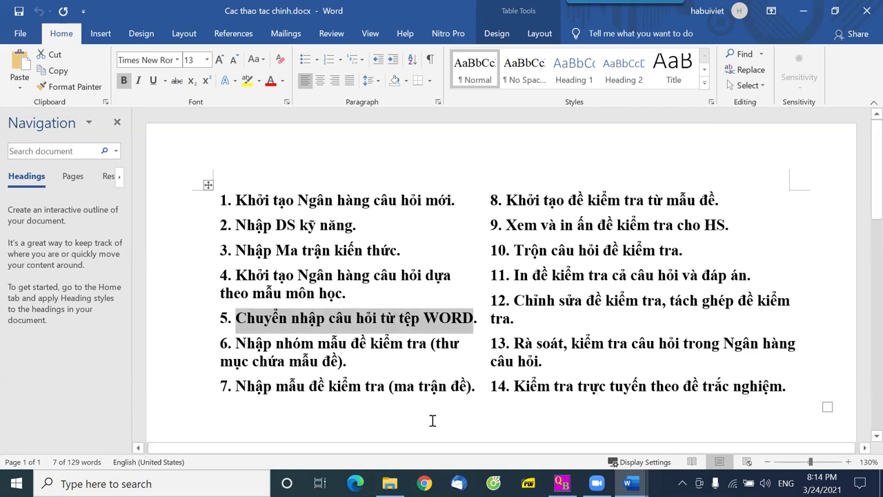
click(562, 483)
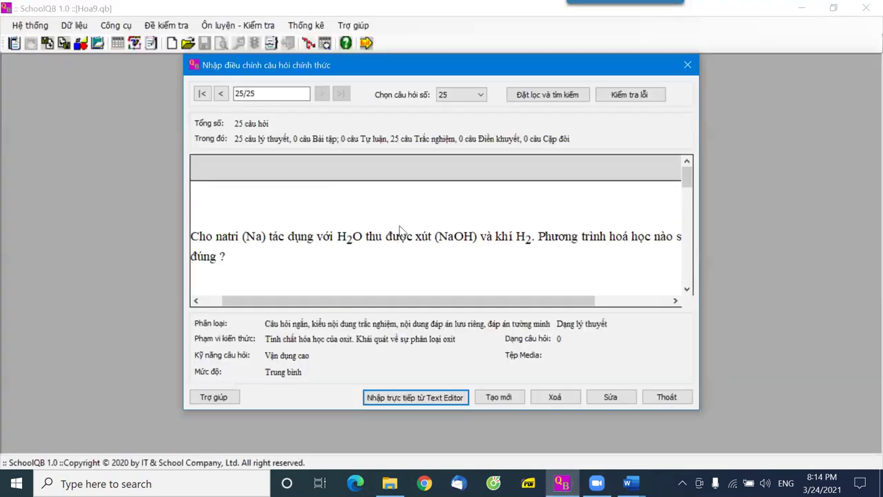
click(676, 400)
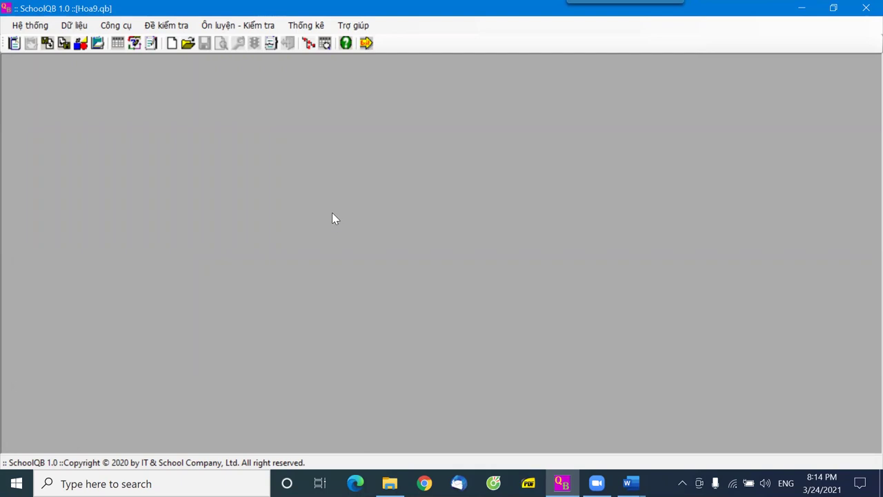
Step: Switch back to Cac thao tac chinh.docx in Word and read the task that follows importing questions from Word
click(27, 26)
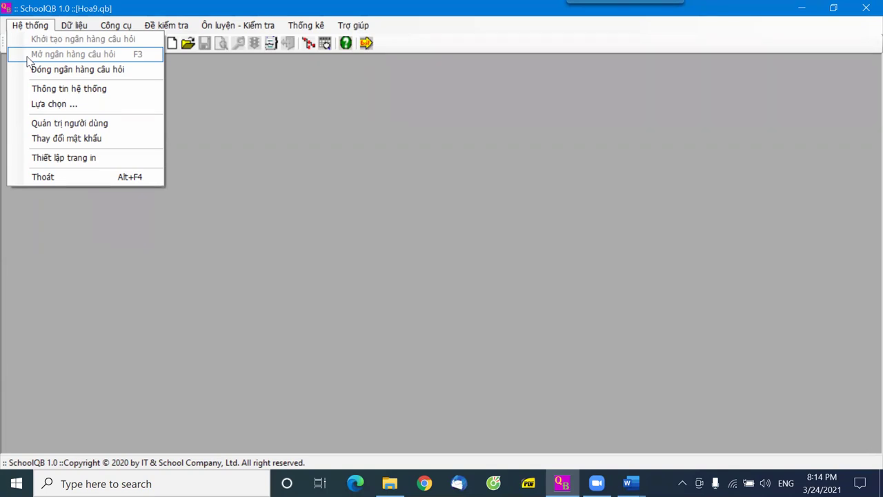
click(198, 91)
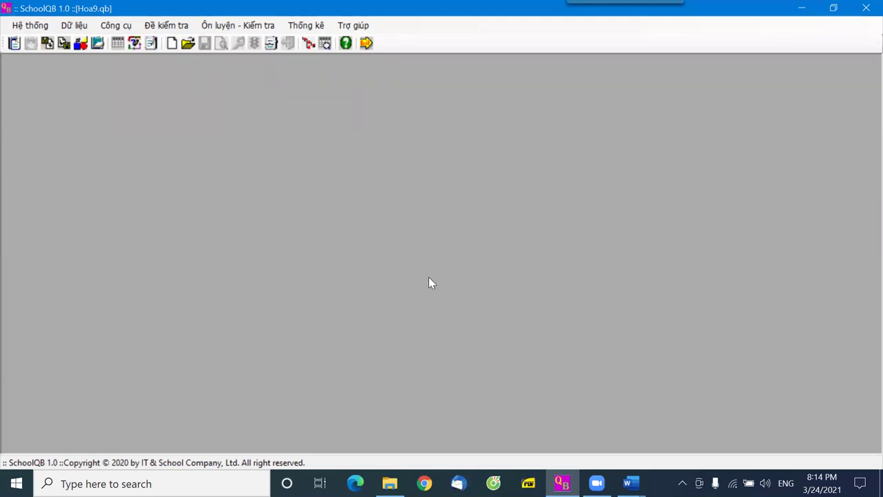
mouse_move(630, 483)
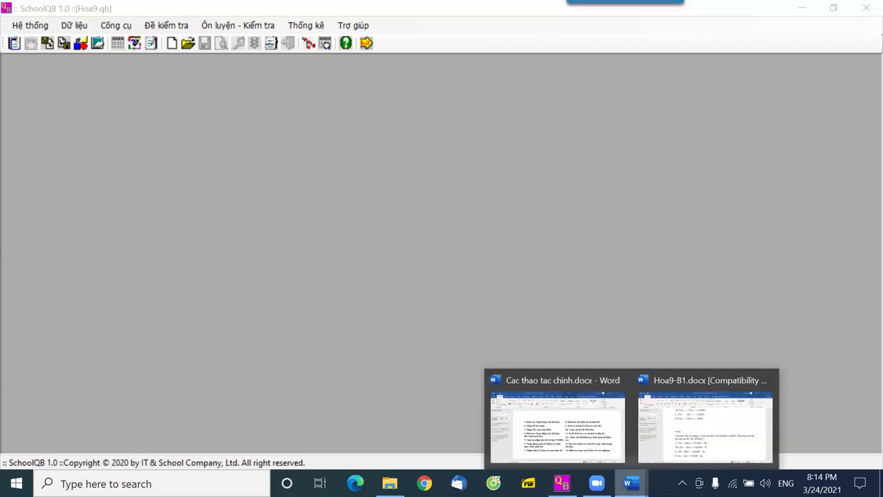
click(601, 453)
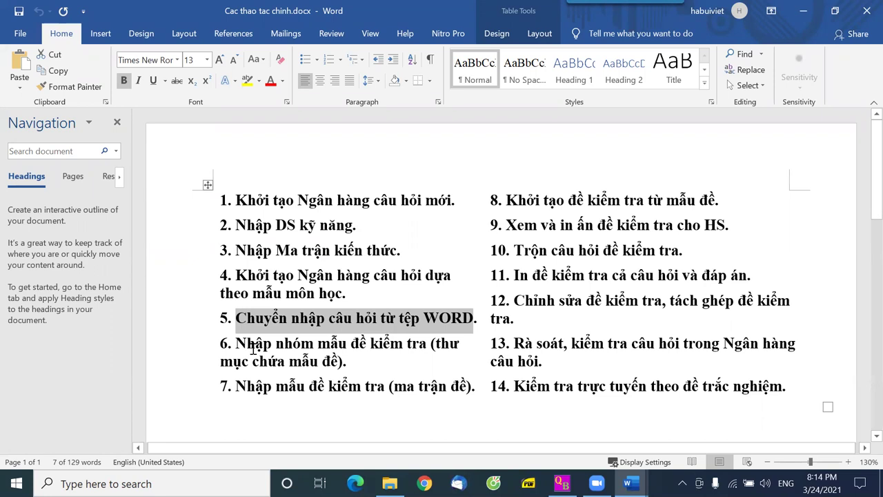
Step: Return to SchoolQB and create a test-template group named "Kiểm tra 15 phút" under "Các mẫu đề kiểm tra"
click(562, 483)
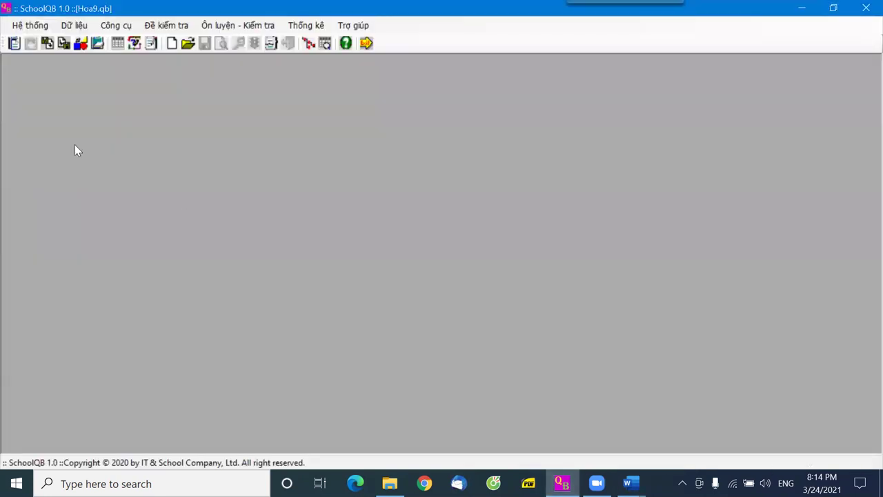
click(69, 30)
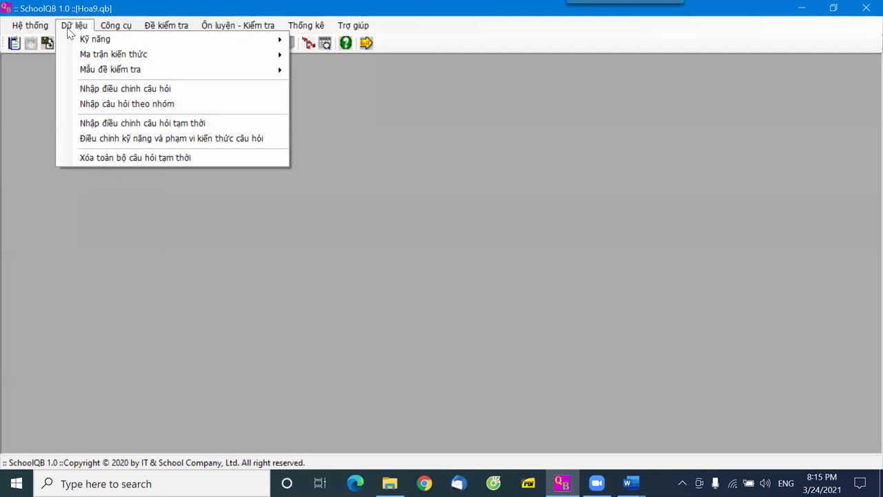
mouse_move(112, 74)
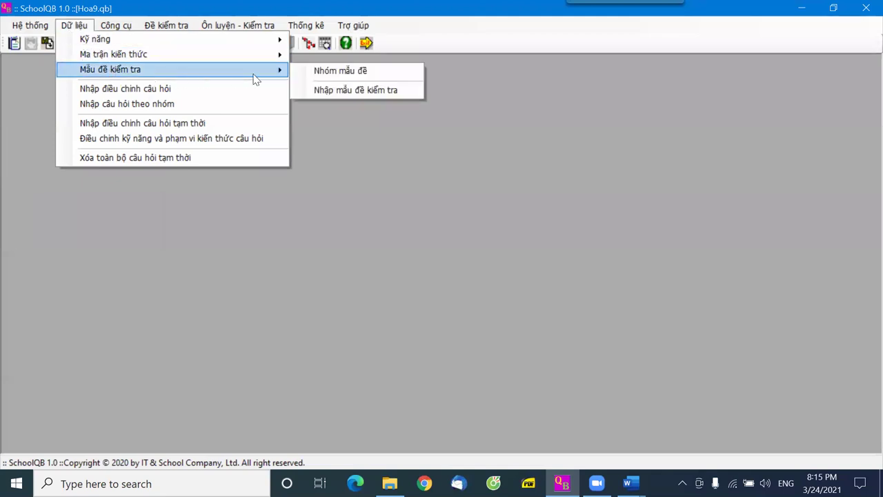
click(359, 75)
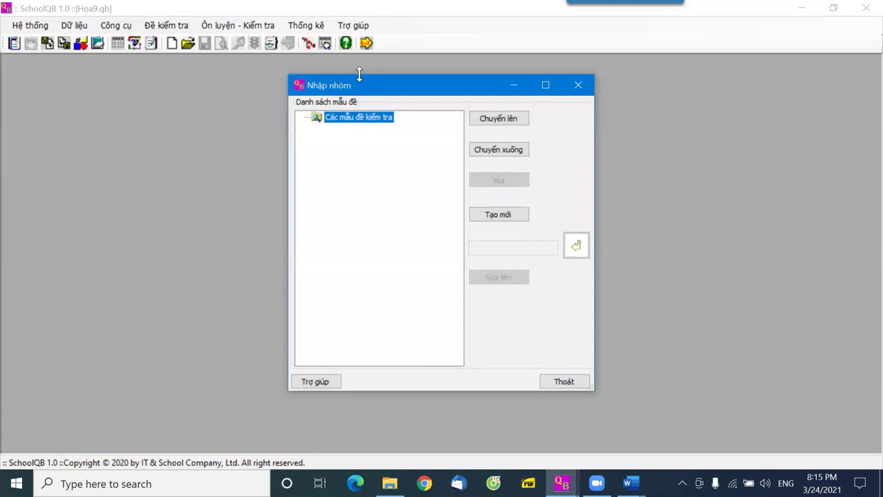
click(498, 215)
text(Ki)
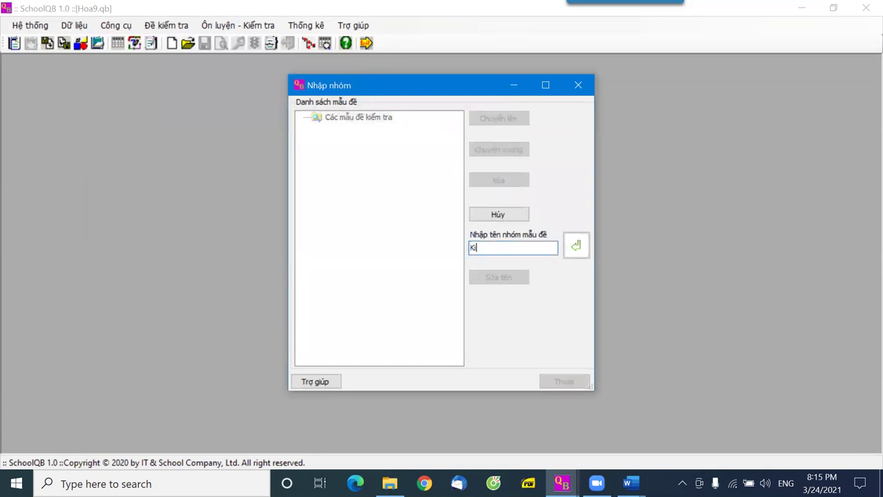
text(ếm tra 15 phút)
click(578, 251)
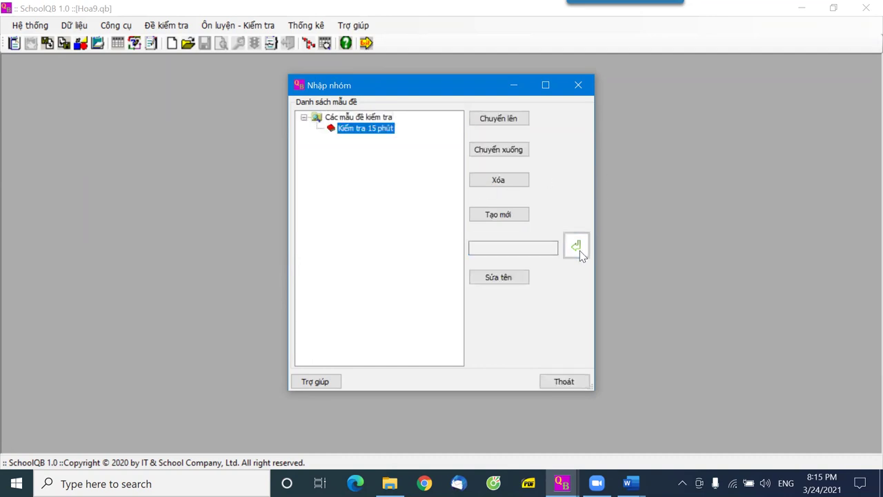
Step: Create a second test-template group named "Kiểm tra 1 tiết" under "Các mẫu đề kiểm tra"
click(356, 119)
click(494, 215)
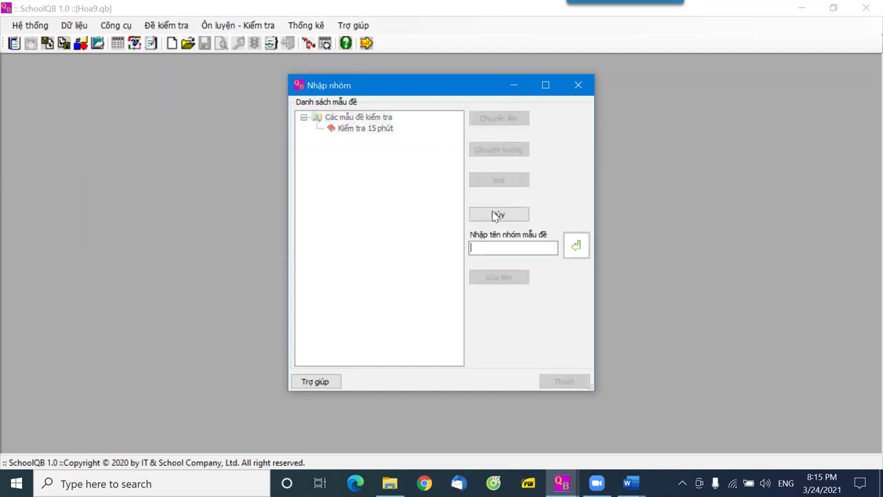
text(Kiếm tr)
text(a )
text(1 tiee)
text(ts)
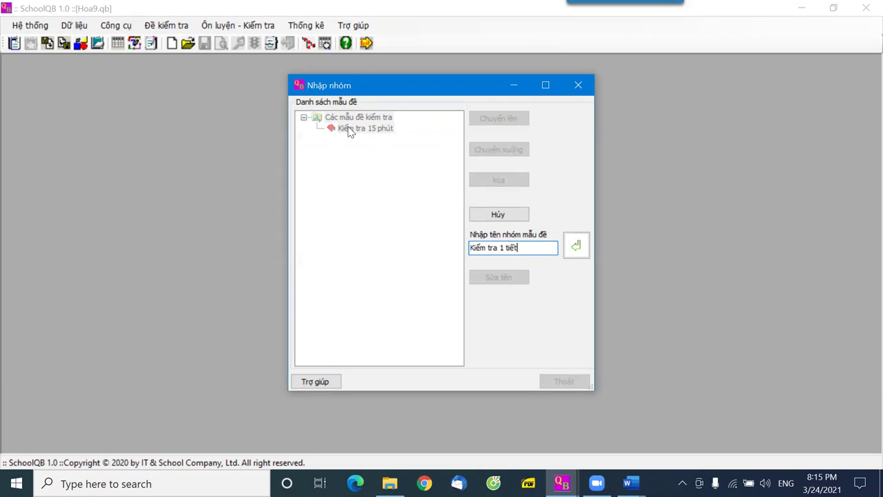
click(577, 246)
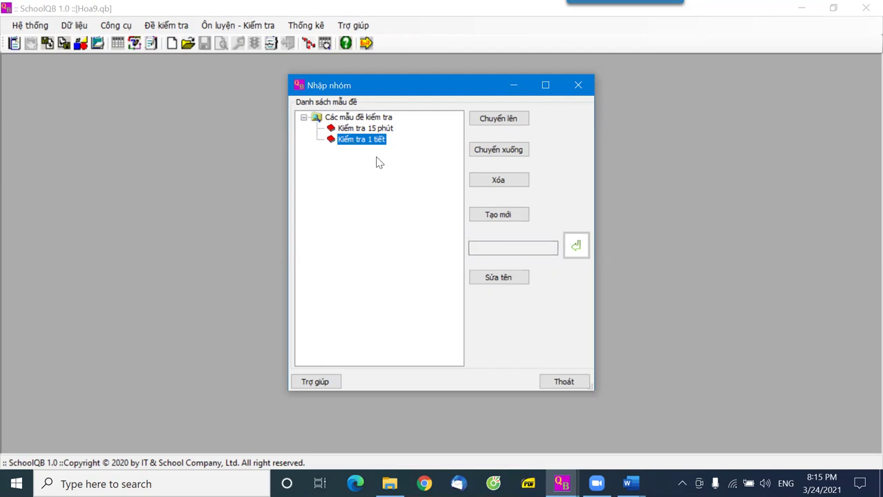
Step: Add another test-template group named "Kiểm tra học kỳ" under the root "Các mẫu đề kiểm tra"
click(355, 118)
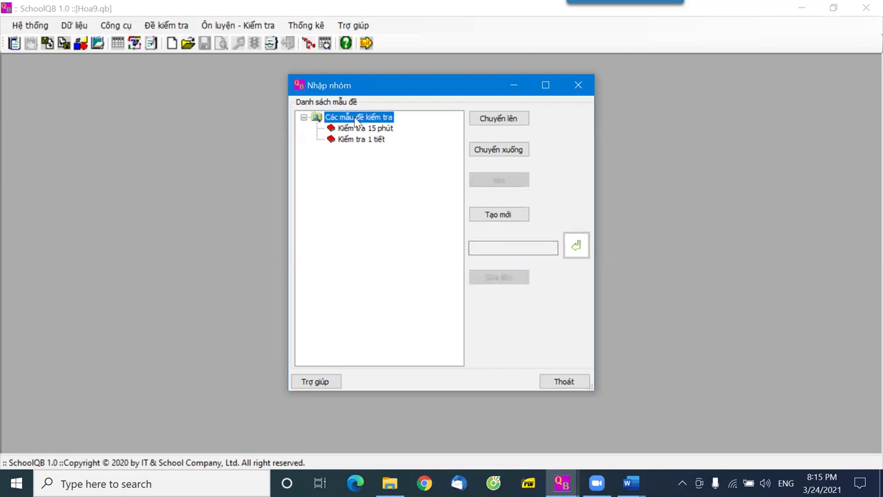
click(500, 214)
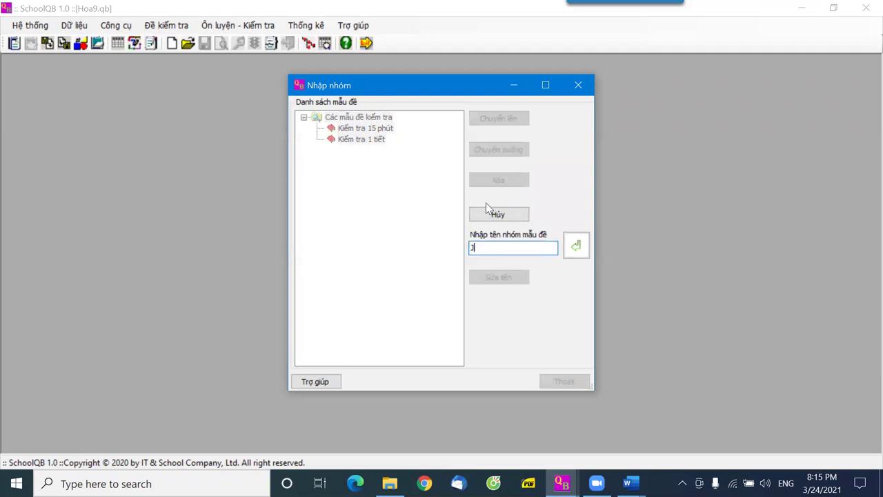
text(Kiểm tra học kỳ)
key(Return)
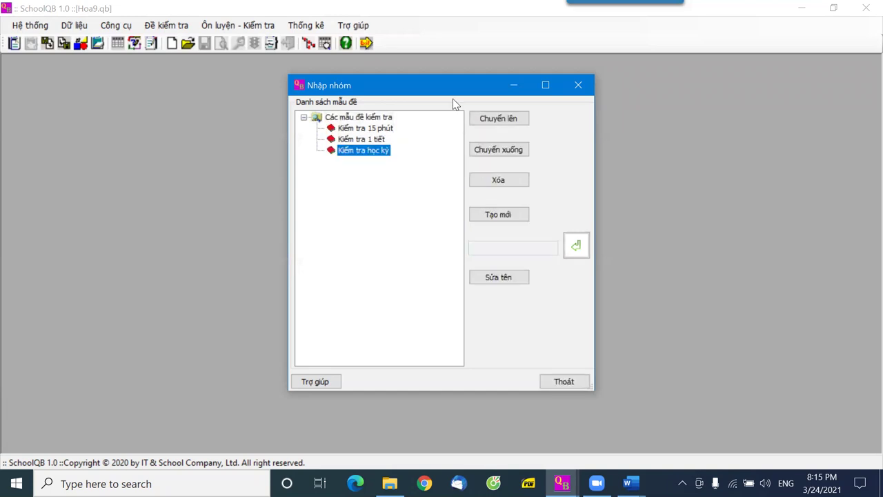
click(352, 129)
click(350, 140)
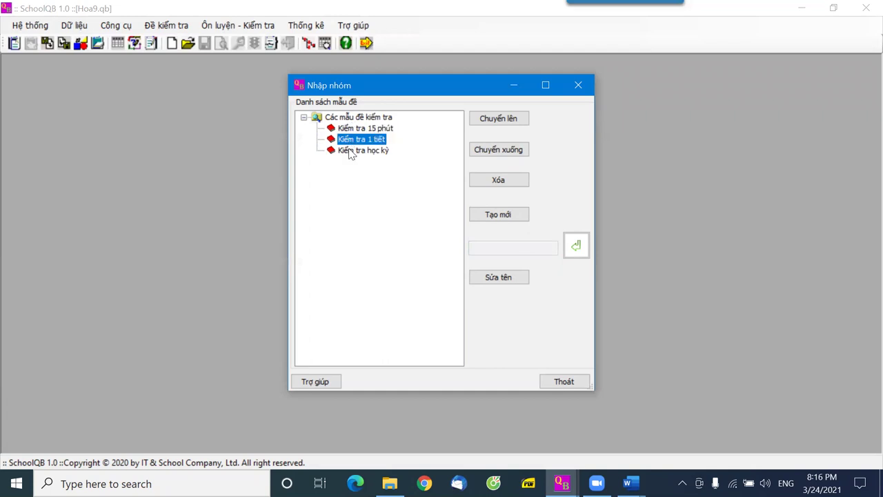
click(352, 152)
click(353, 131)
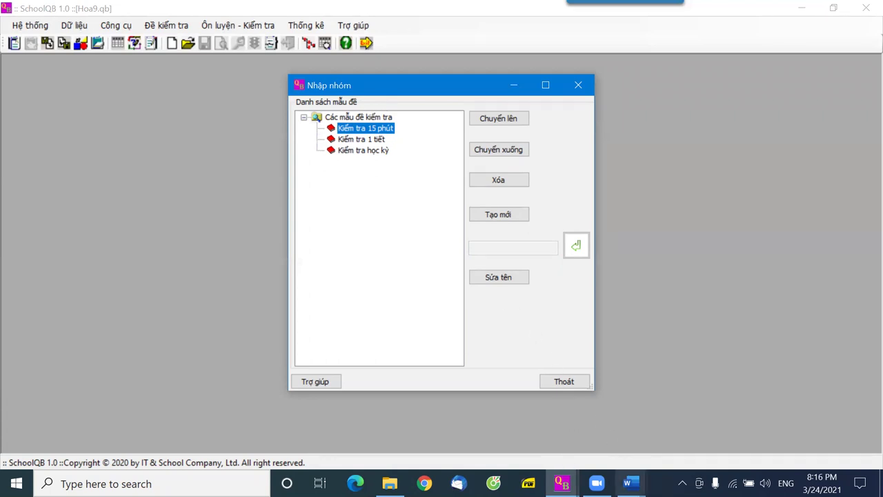
Step: Check the task list in Cac thao tac chinh.docx in Word, then return to SchoolQB and close the template group window
click(629, 483)
click(557, 426)
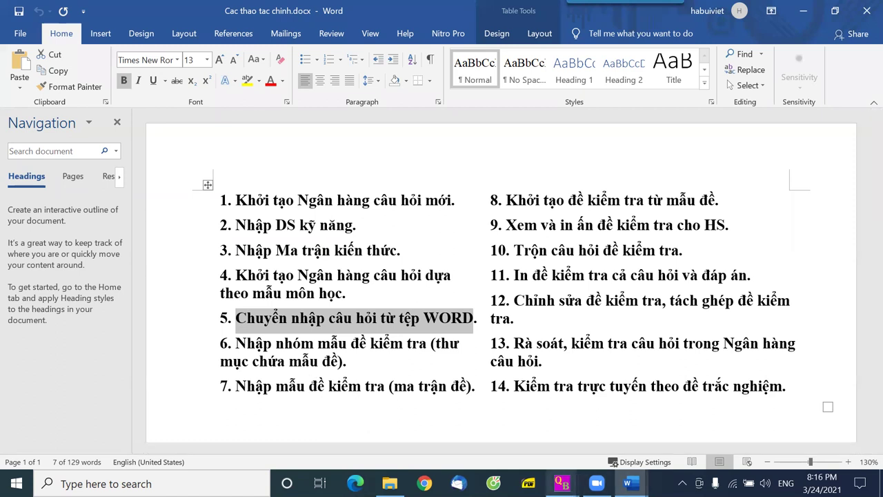
mouse_move(562, 483)
click(549, 444)
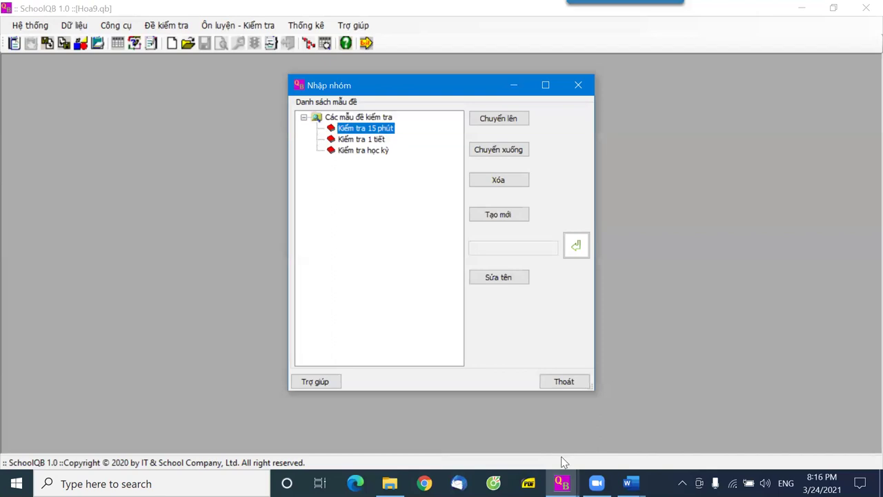
click(562, 381)
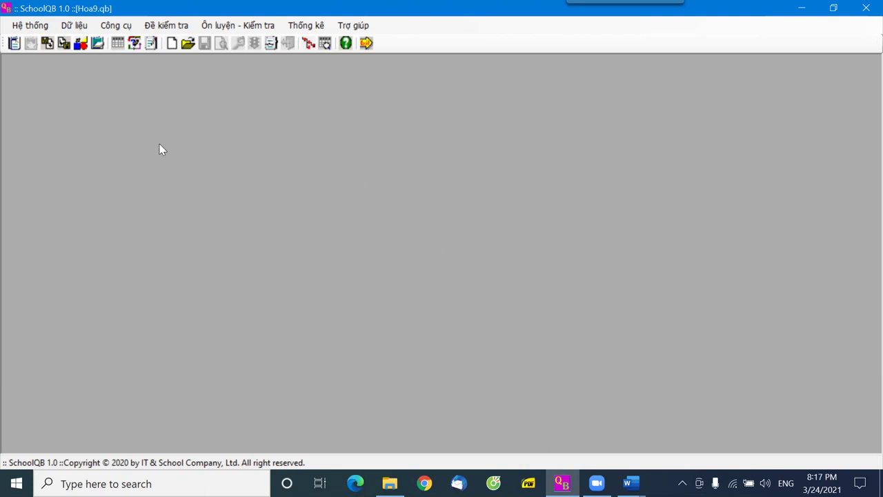
Step: Open the test-template entry window and start a new template in the "Kiểm tra 15 phút" group
click(72, 25)
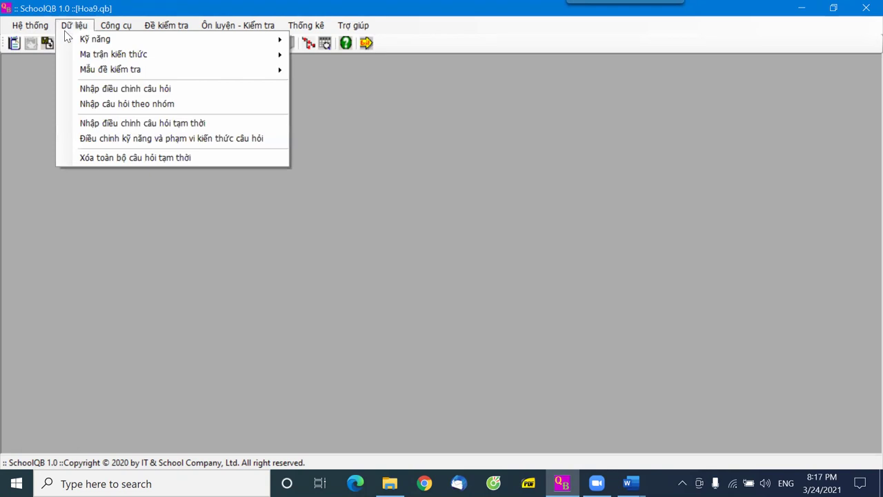
mouse_move(133, 70)
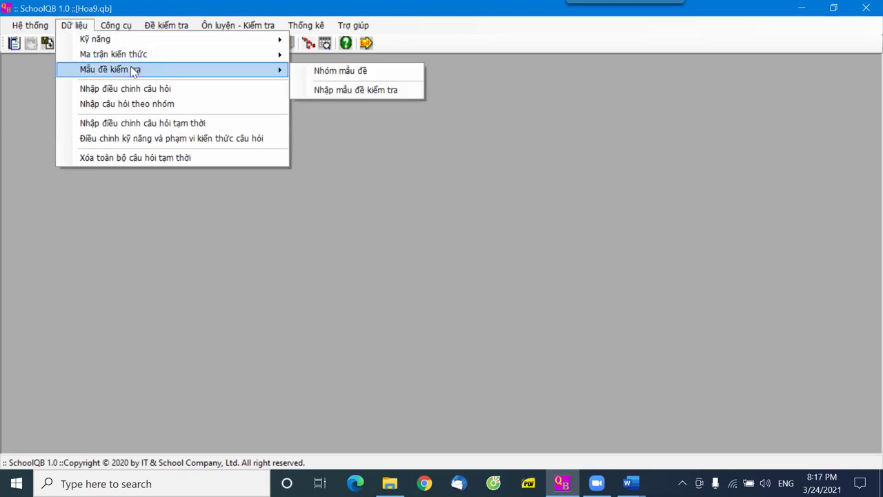
click(348, 94)
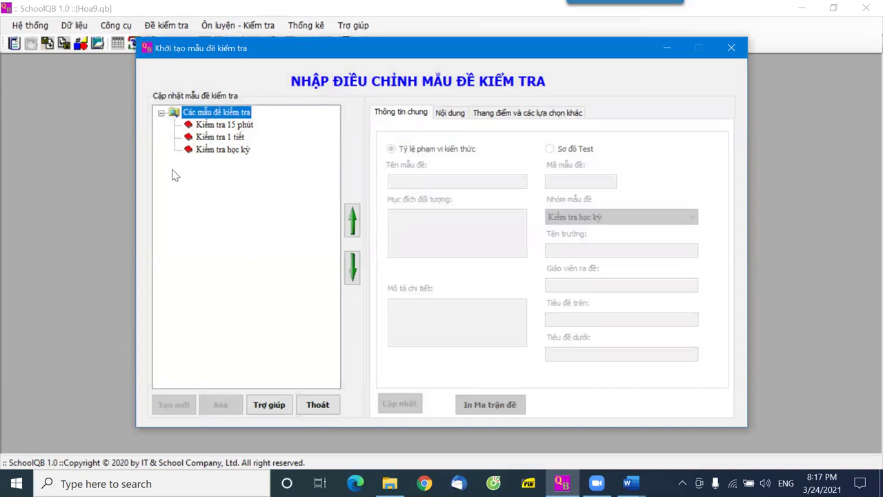
click(215, 128)
click(228, 137)
click(228, 150)
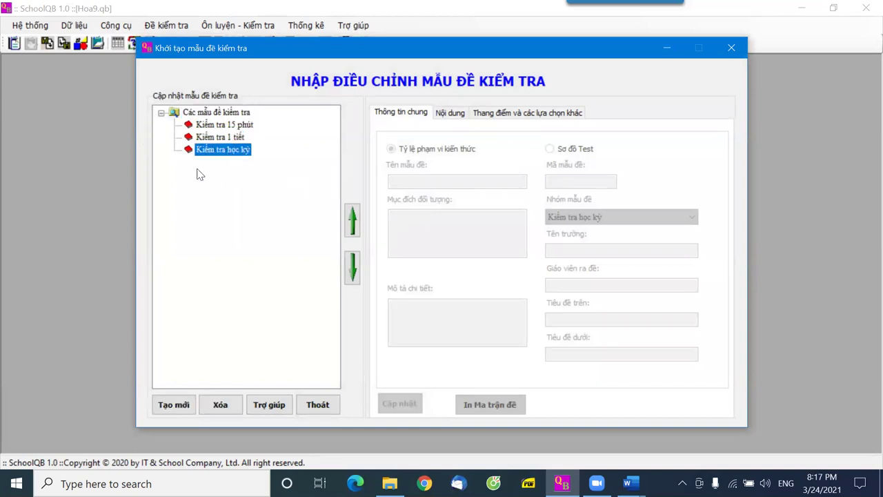
click(216, 128)
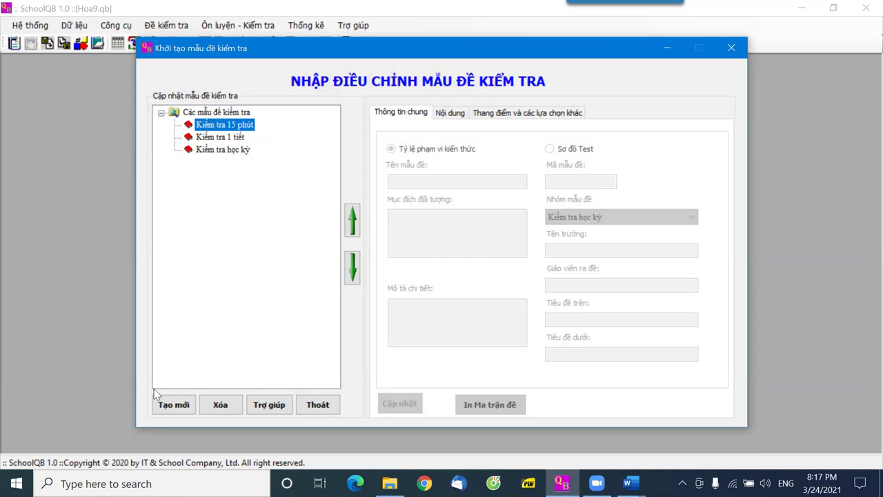
click(177, 406)
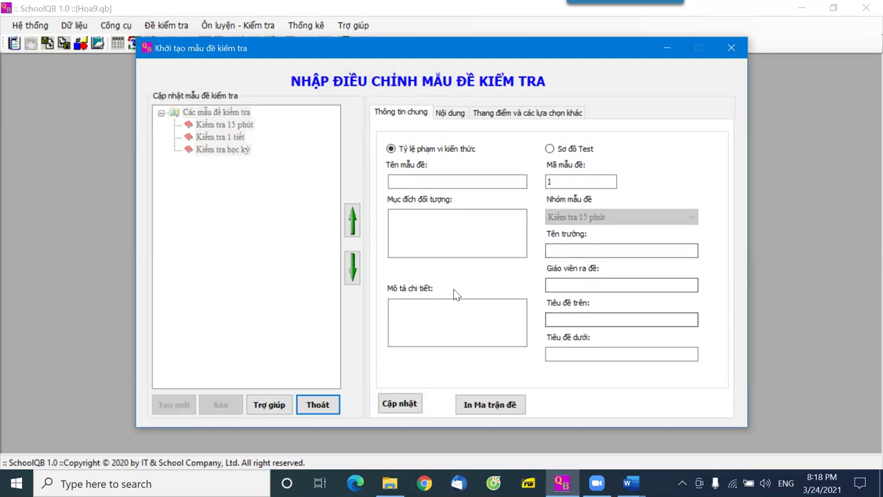
click(449, 112)
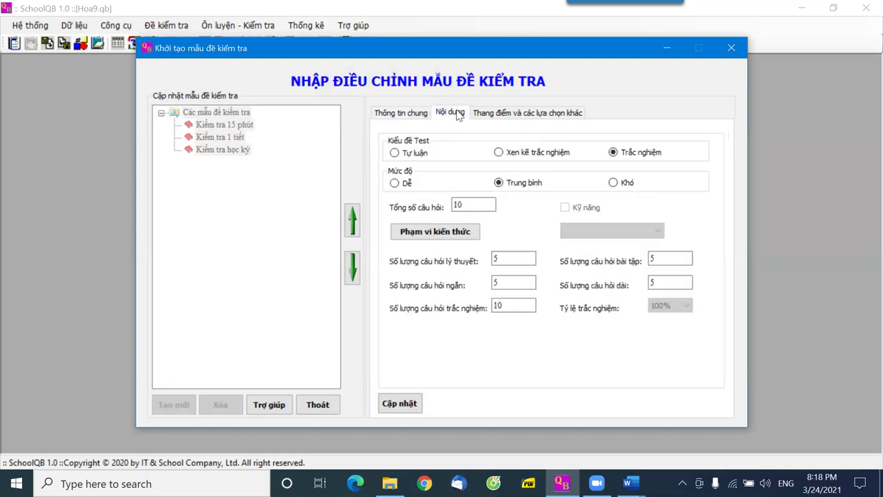
click(519, 114)
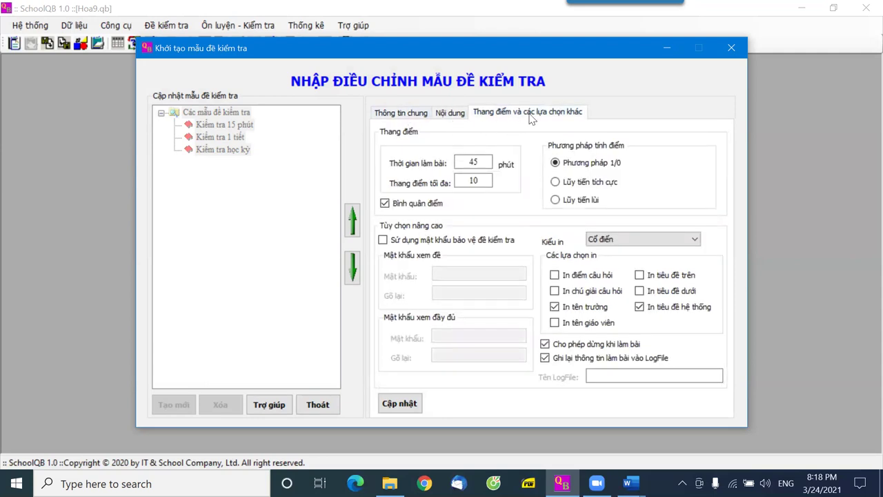
click(393, 117)
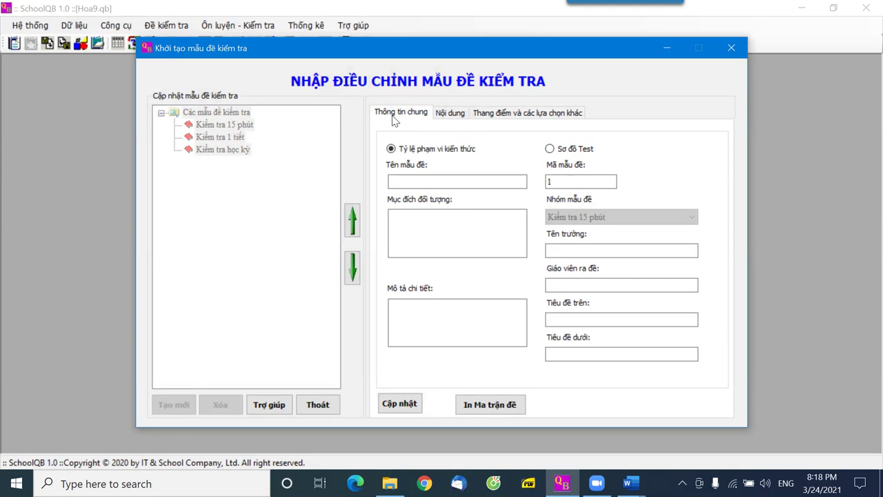
Step: Set the new template's type to "Sơ đồ Test" and name it "Kiểm tra 10 phút B1"
click(549, 148)
click(460, 182)
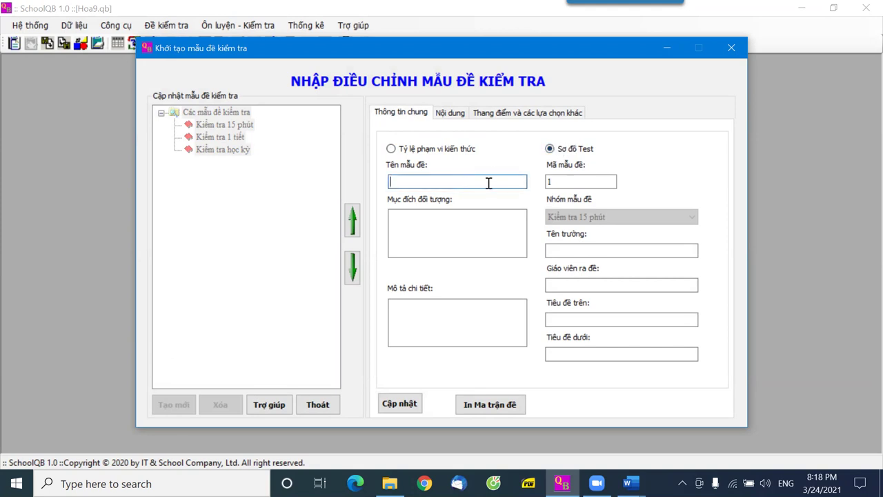
text(Kie)
text(ểm tra )
text(10 ohuts)
key(BackSpace)
key(BackSpace)
key(BackSpace)
key(BackSpace)
key(BackSpace)
text(phút B1)
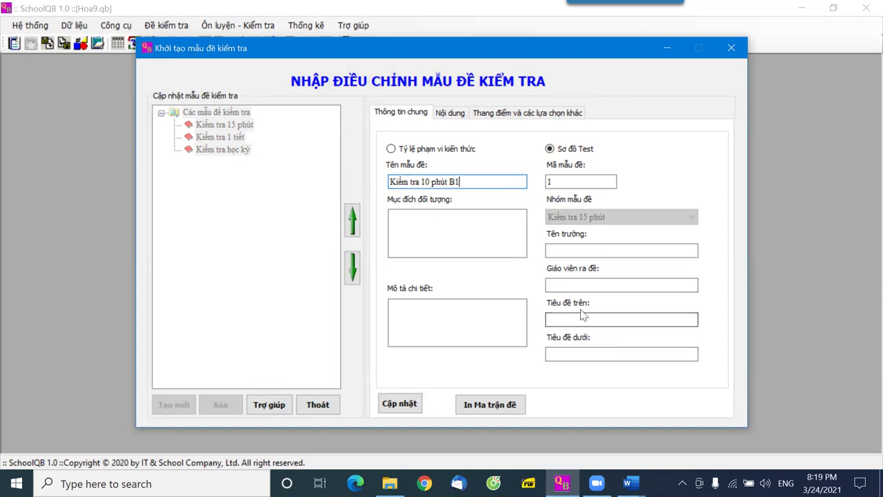
Step: Set the template's test duration to 10 minutes in the scoring options
click(502, 116)
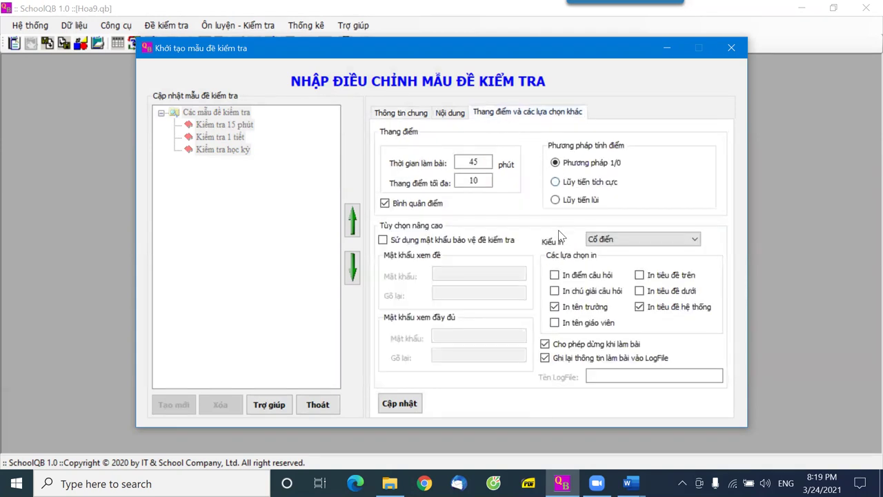
double_click(469, 160)
text(10)
drag(457, 163, 487, 183)
double_click(487, 184)
Step: Open the template's test diagram in a maximized window and start entering it by test matrix (Nhập theo Ma trận đề)
click(451, 113)
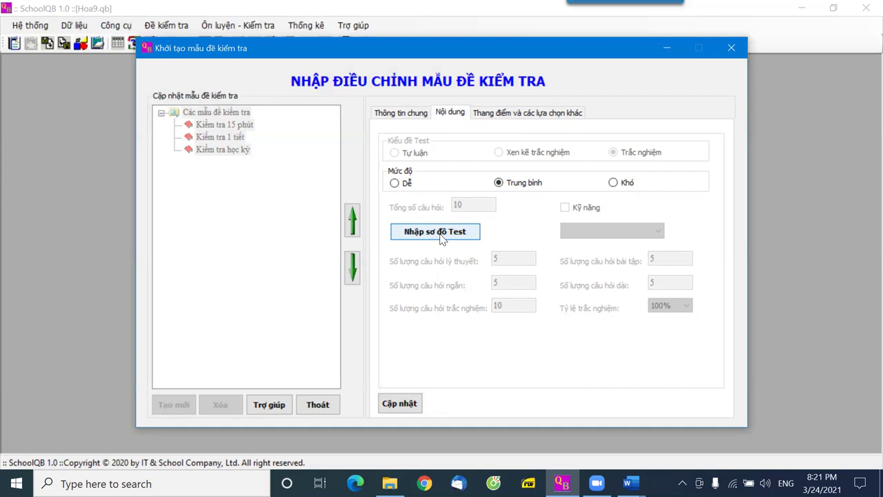
click(441, 233)
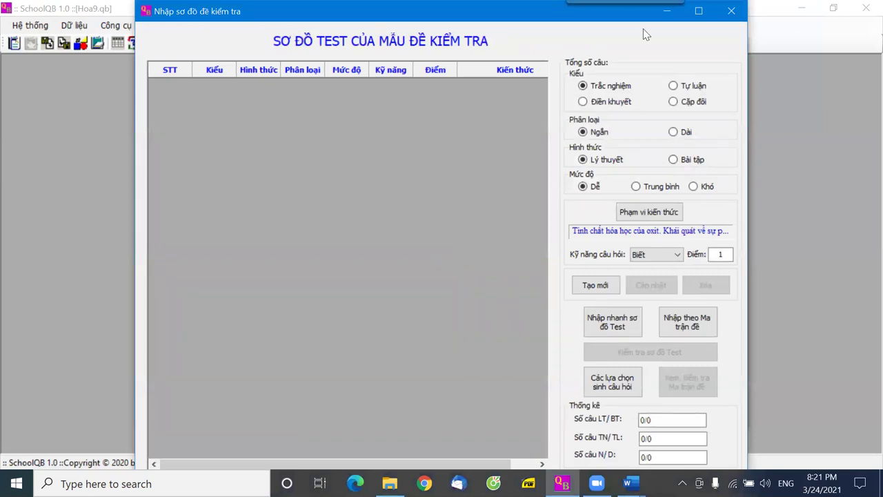
click(698, 10)
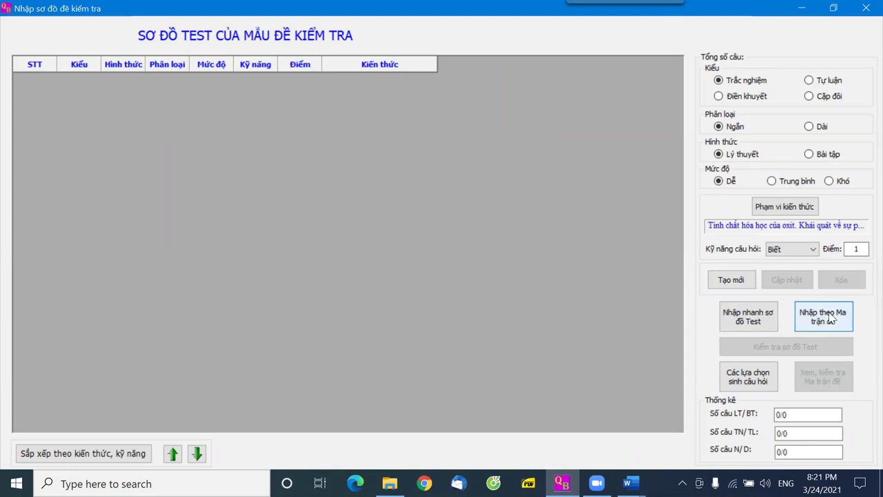
click(804, 312)
click(833, 323)
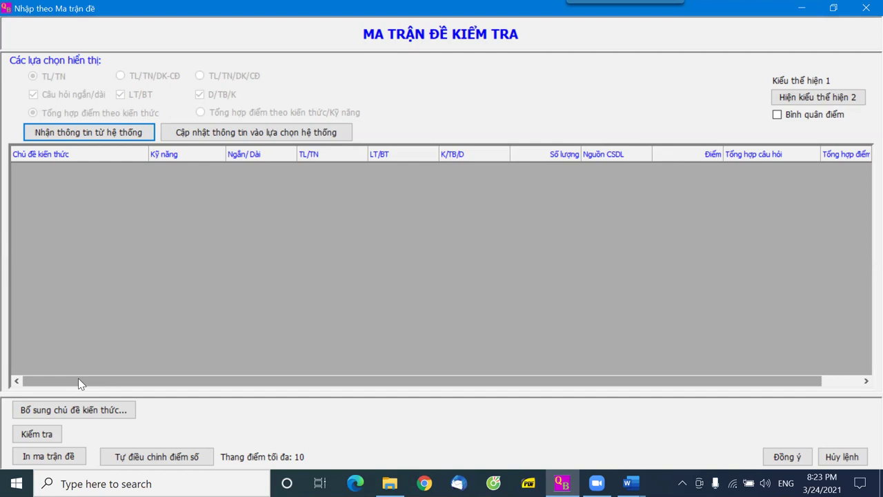
Step: Add the knowledge topic "Tính chất hóa học của oxit. Khái quát về sự phân loại oxit" to the test matrix
click(70, 409)
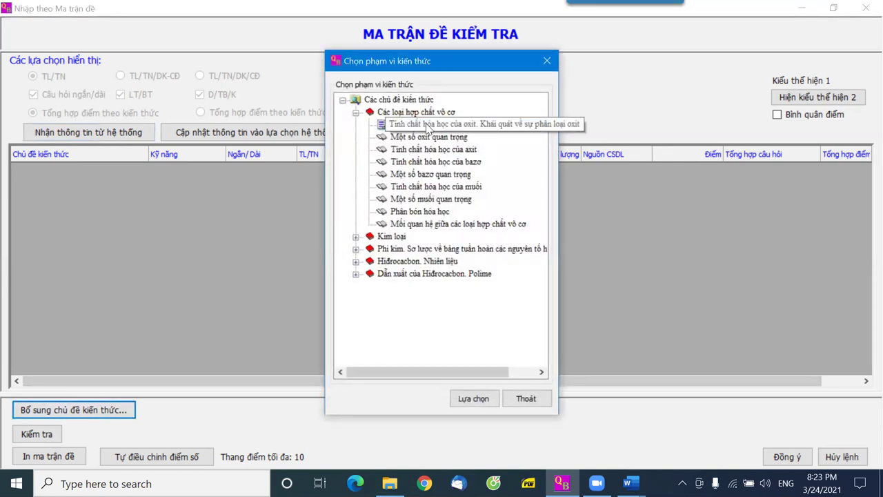
click(426, 125)
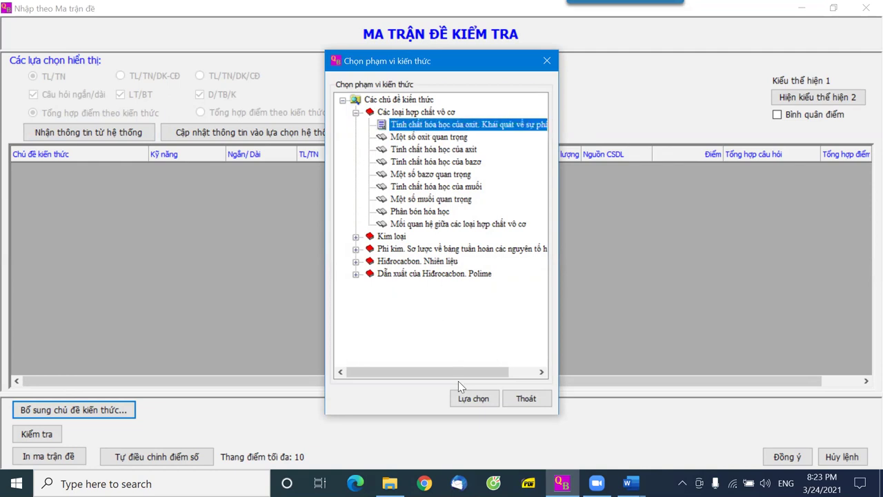
click(481, 401)
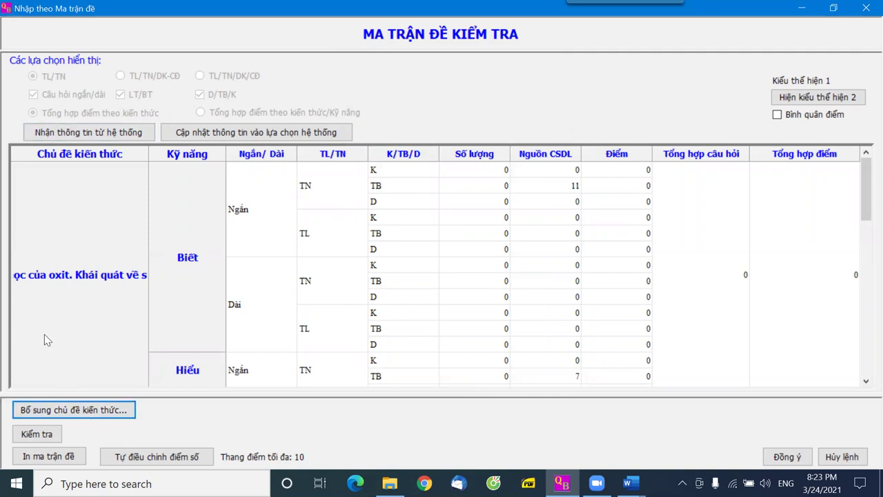
Step: Examine the matrix rows and available question counts for the levels Biết, Hiểu, Vận dụng thấp and Vận dụng cao
scroll(191, 257, down, 2)
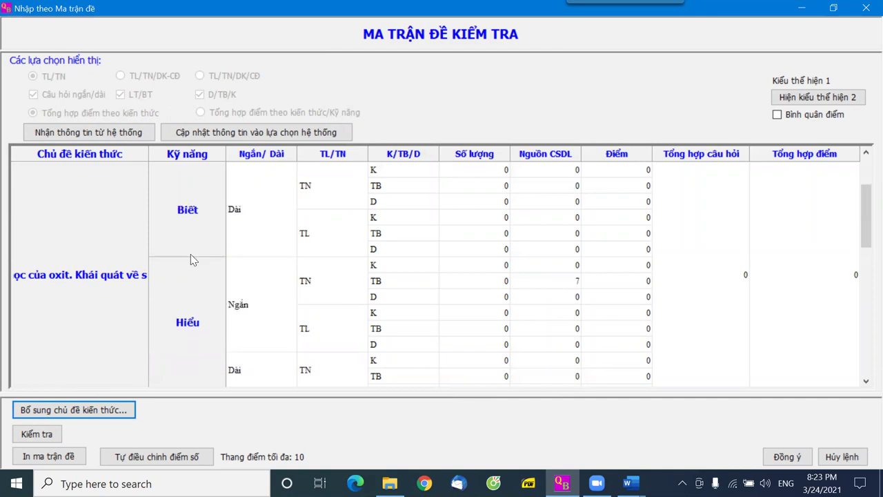
scroll(194, 269, down, 2)
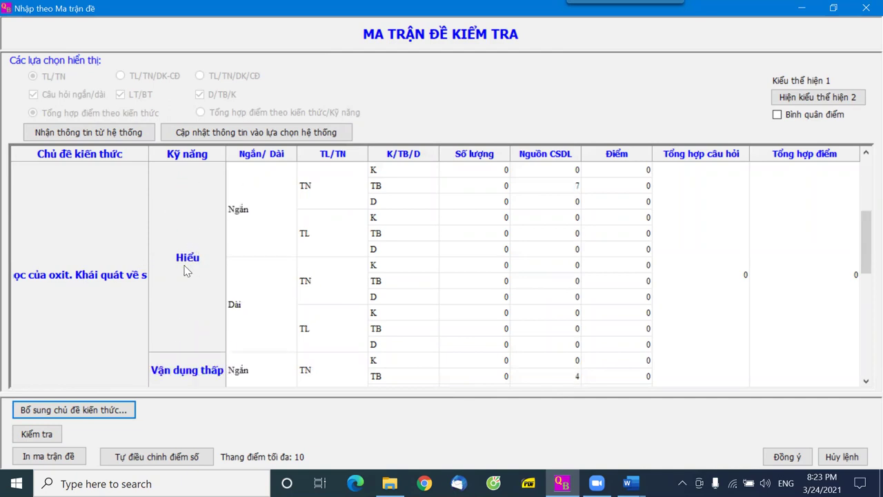
scroll(193, 269, down, 2)
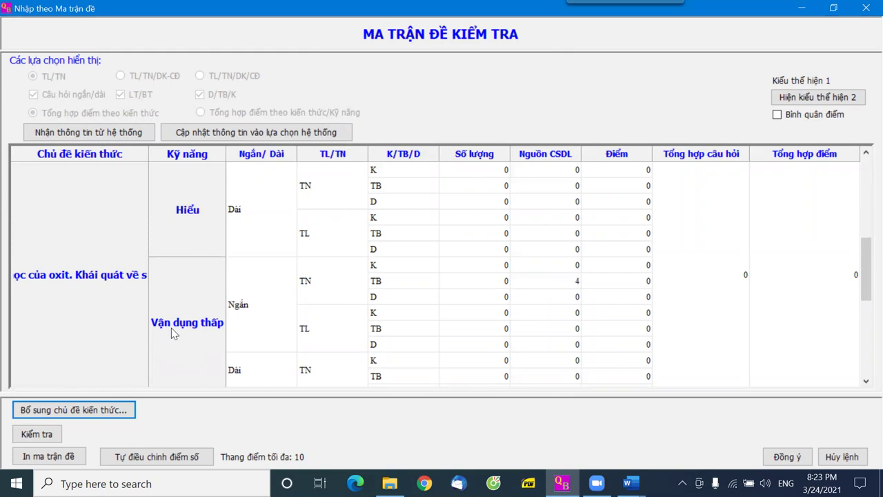
scroll(175, 336, down, 2)
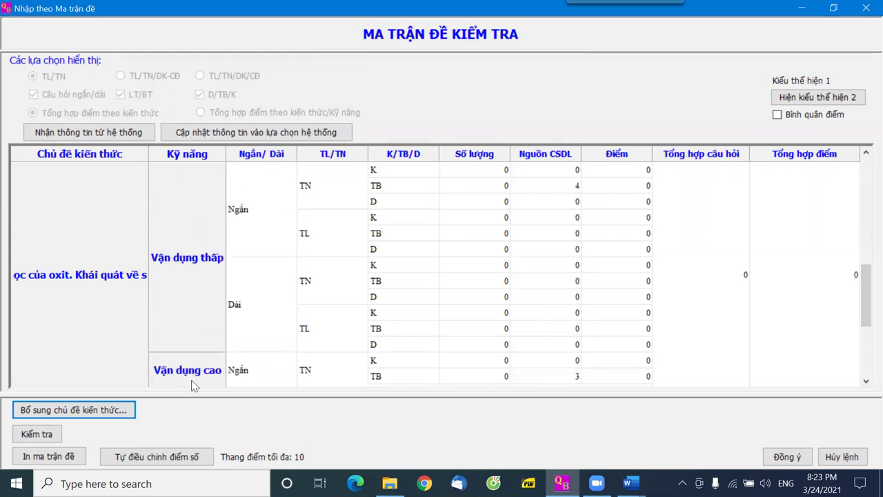
scroll(193, 379, up, 8)
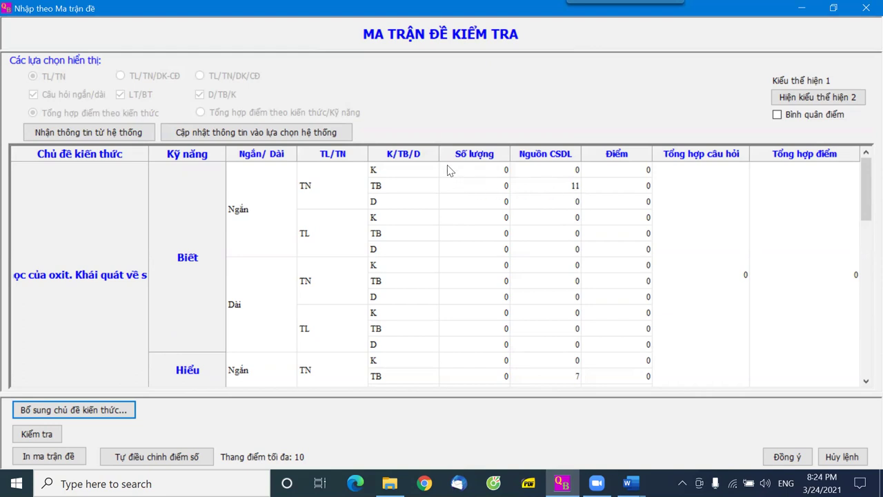
Step: Try a quantity of 12 for the short multiple-choice (TN) medium-difficulty (TB) questions at the Biết level
click(495, 185)
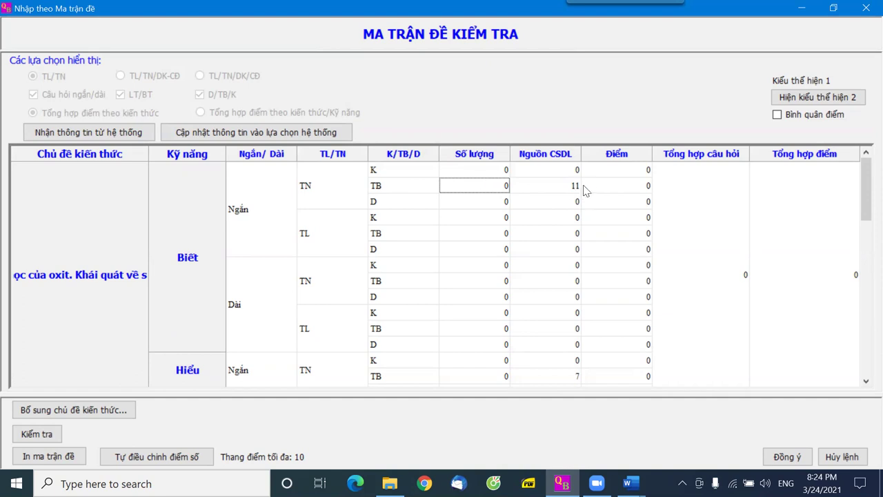
text(12)
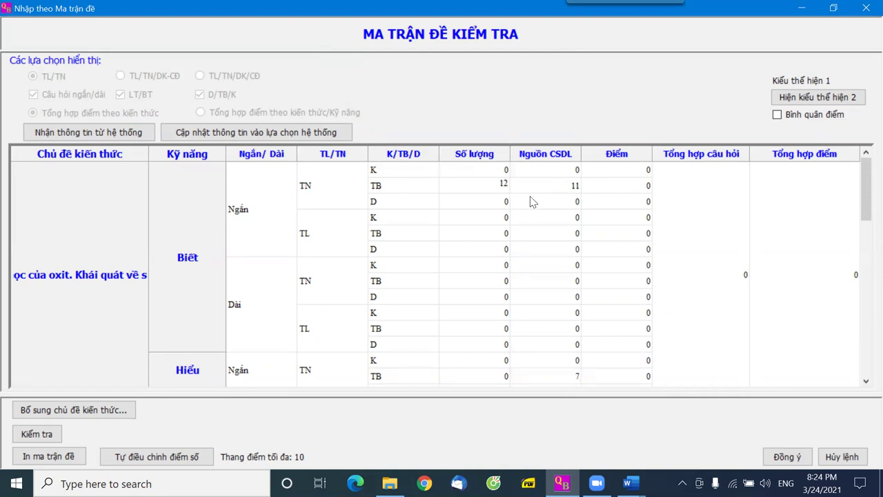
key(Return)
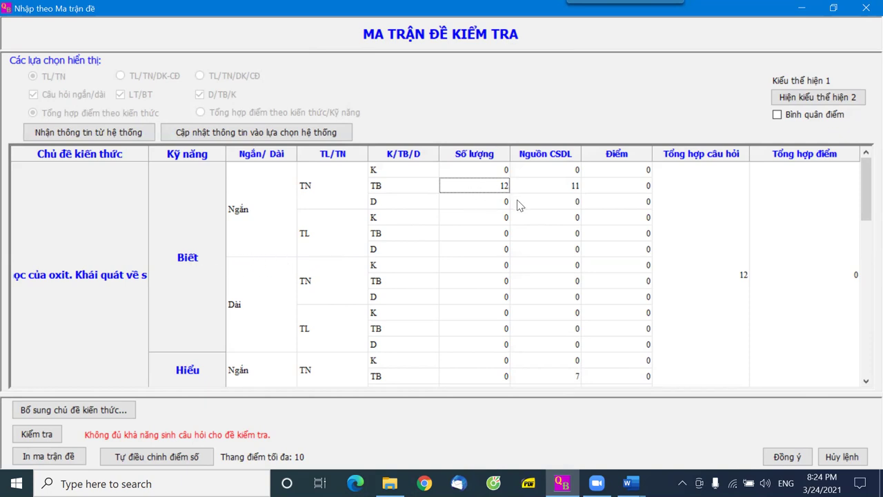
Step: Set the quantity of short TN, TB questions at the Biết level to 4
click(504, 176)
key(BackSpace)
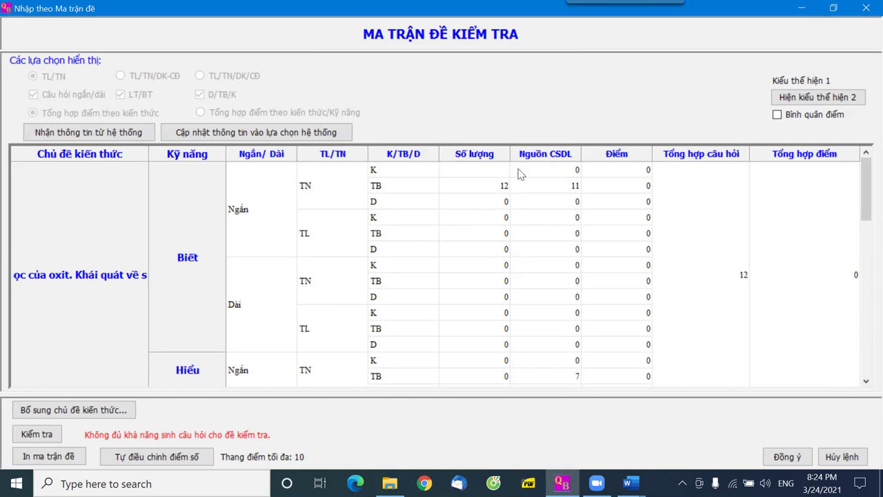
click(505, 185)
key(BackSpace)
text(4)
key(Return)
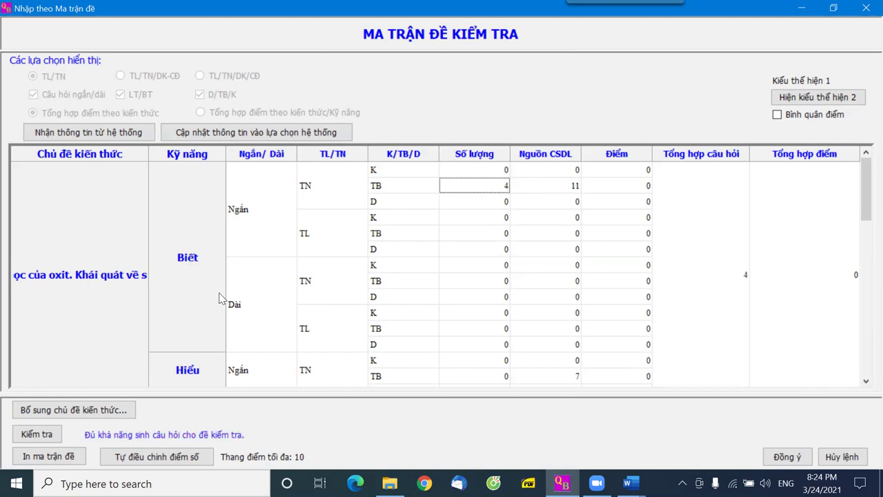
Step: Set the quantity of short TN, TB questions at the Hiểu level to 3 and check it against the Biết row
scroll(413, 324, down, 2)
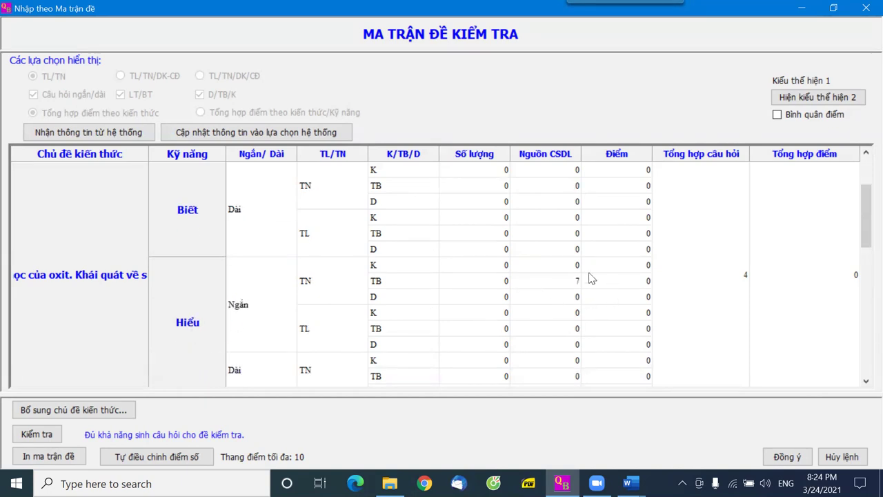
click(499, 285)
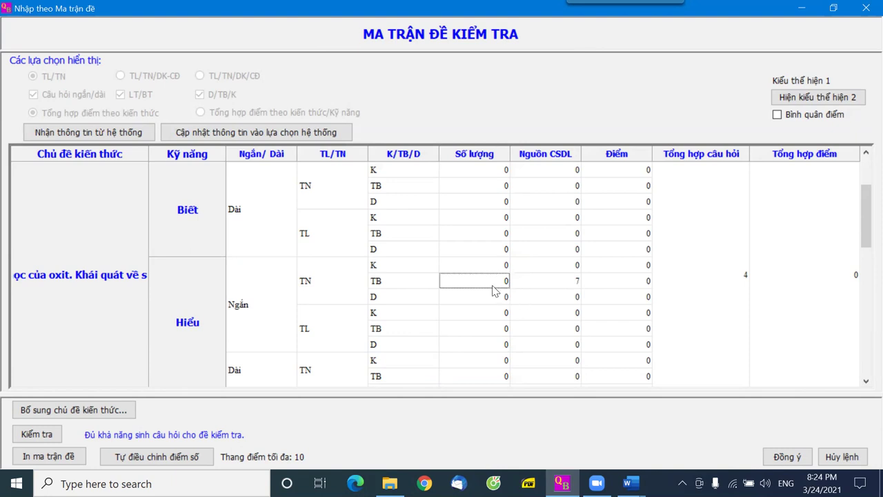
text(3)
scroll(520, 210, up, 1)
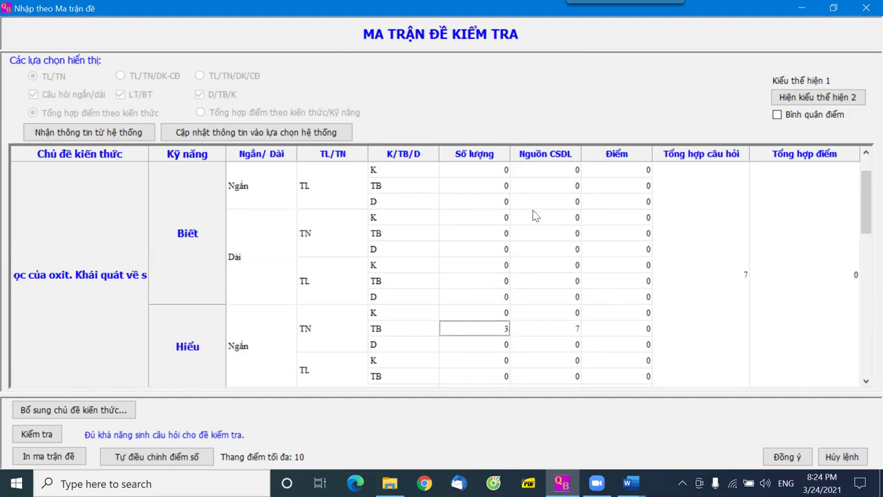
scroll(522, 181, up, 1)
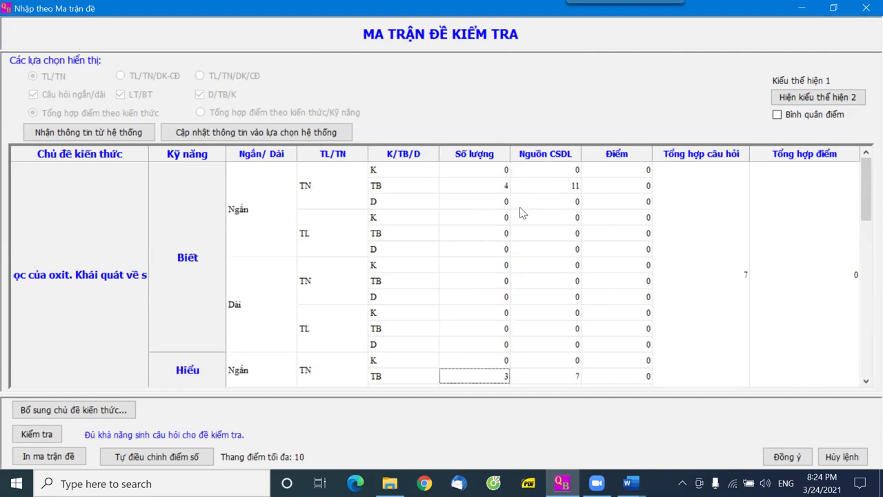
click(500, 189)
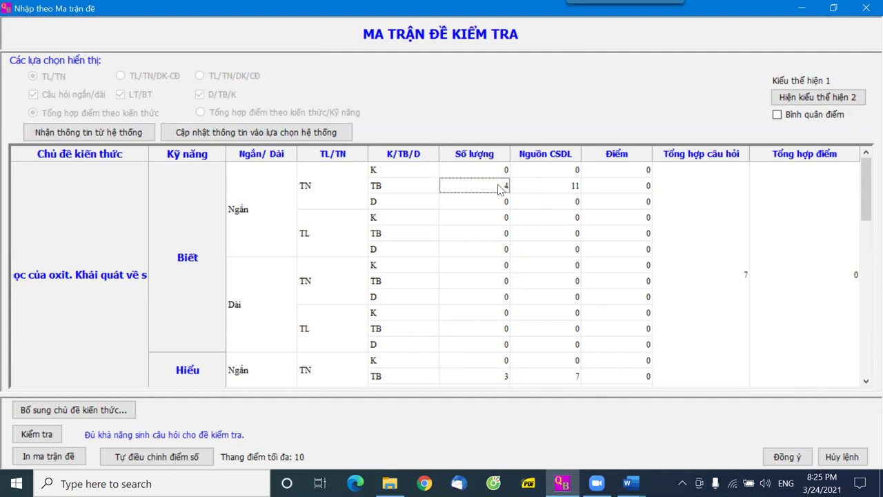
scroll(243, 348, down, 2)
click(191, 327)
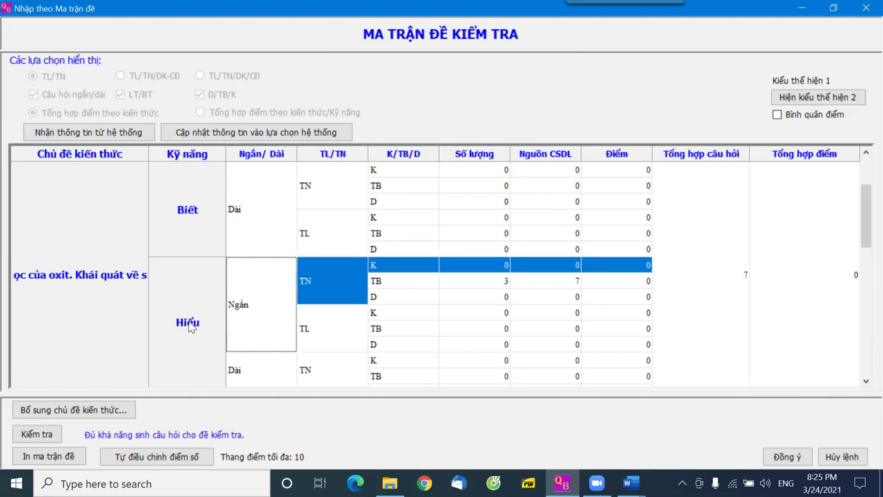
click(502, 281)
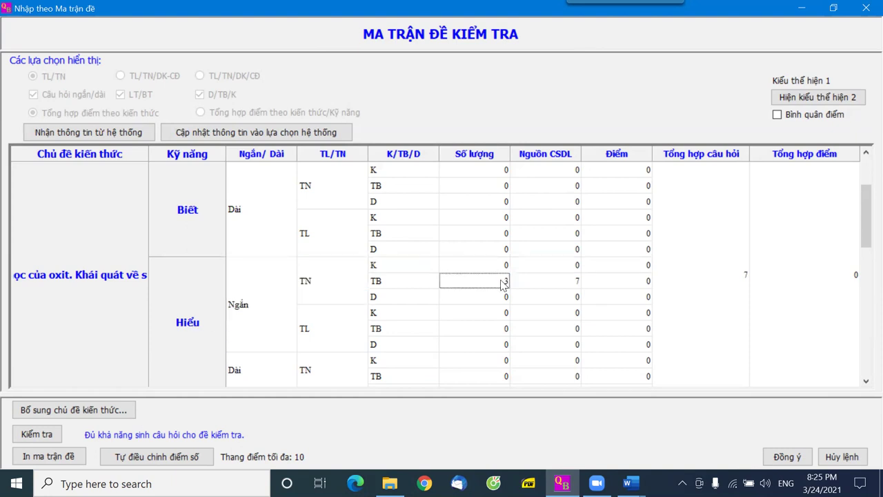
Step: Set the quantity of short TN, TB questions at the Vận dụng thấp level to 2
scroll(502, 283, down, 4)
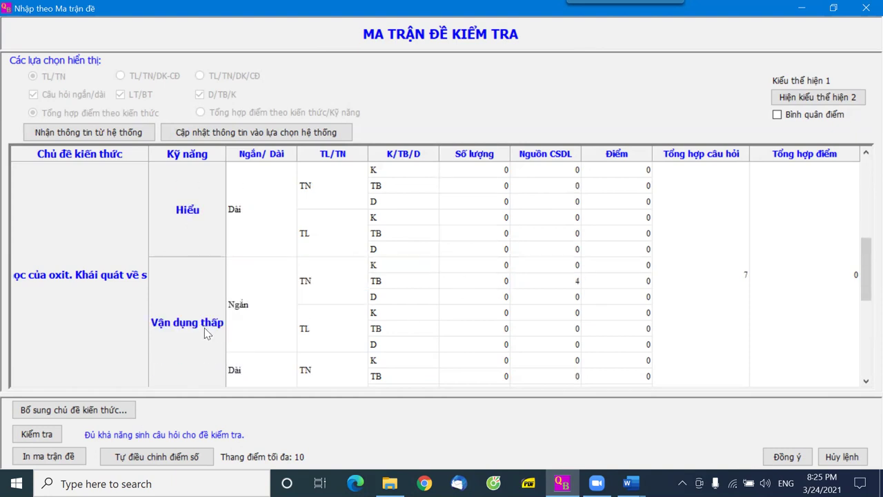
click(578, 281)
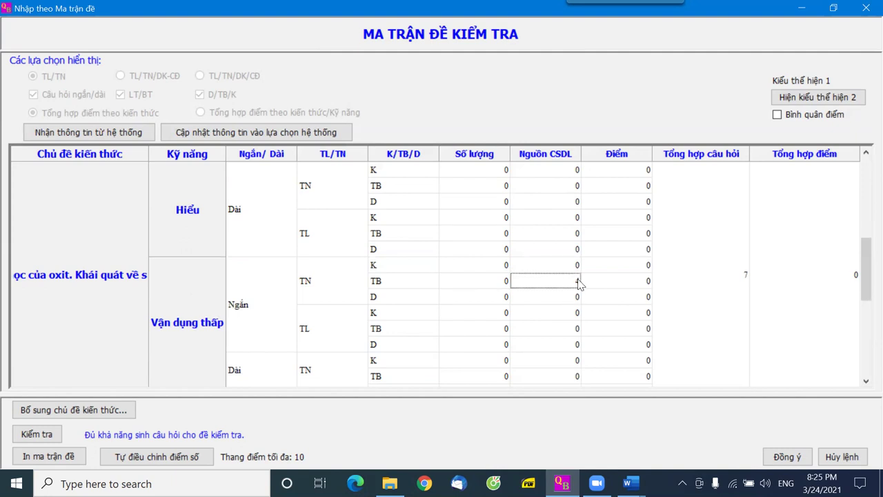
click(503, 281)
text(2)
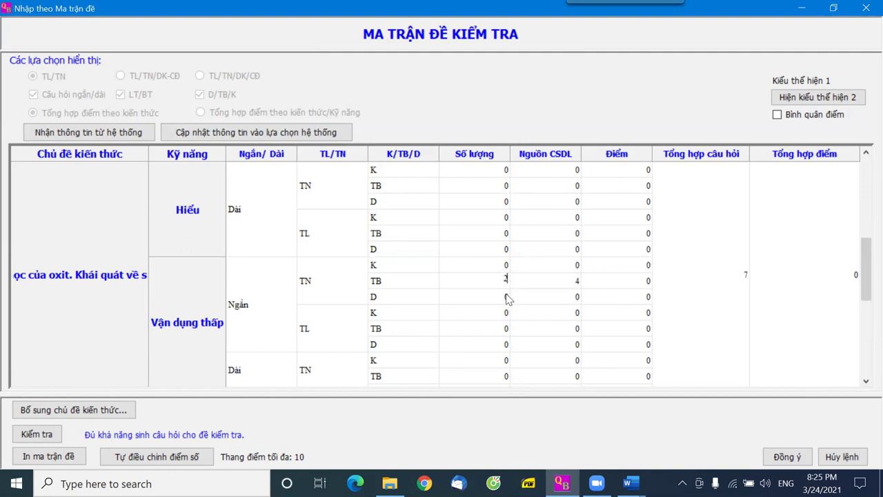
key(Return)
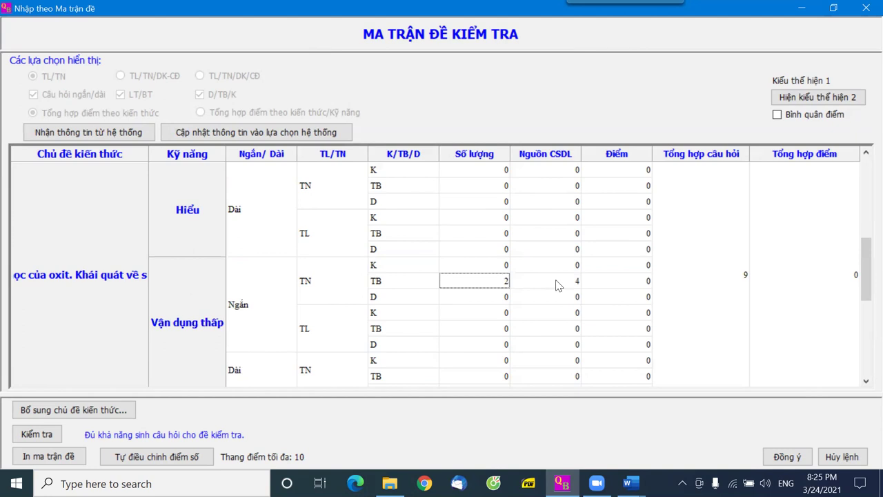
Step: Set the quantity of short TN, TB questions at the Vận dụng cao level to 1
scroll(200, 314, down, 5)
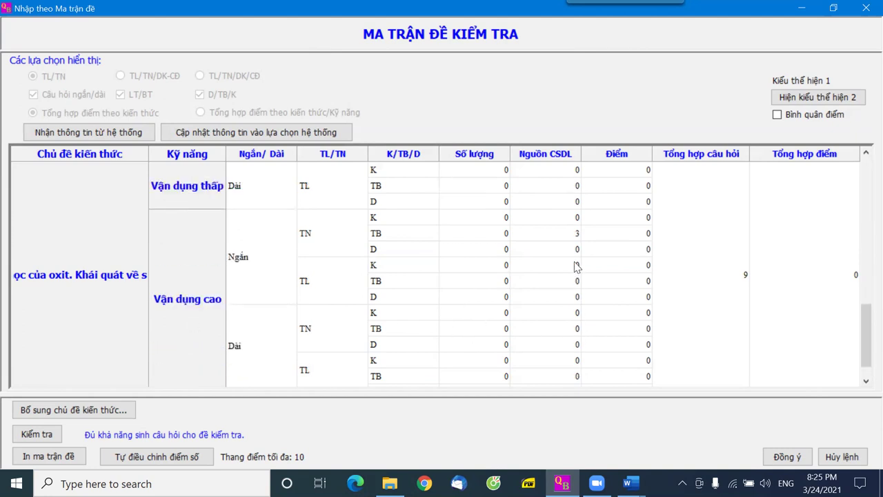
click(576, 234)
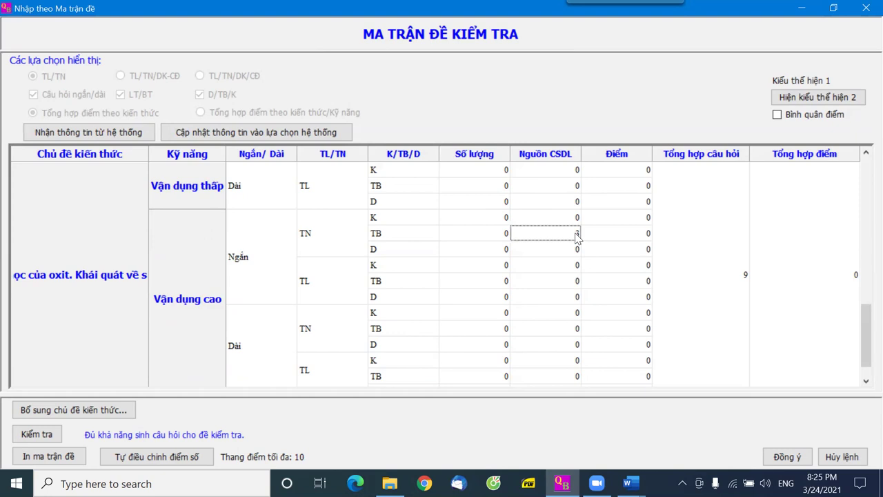
double_click(506, 233)
text(2)
key(BackSpace)
text(1)
key(Return)
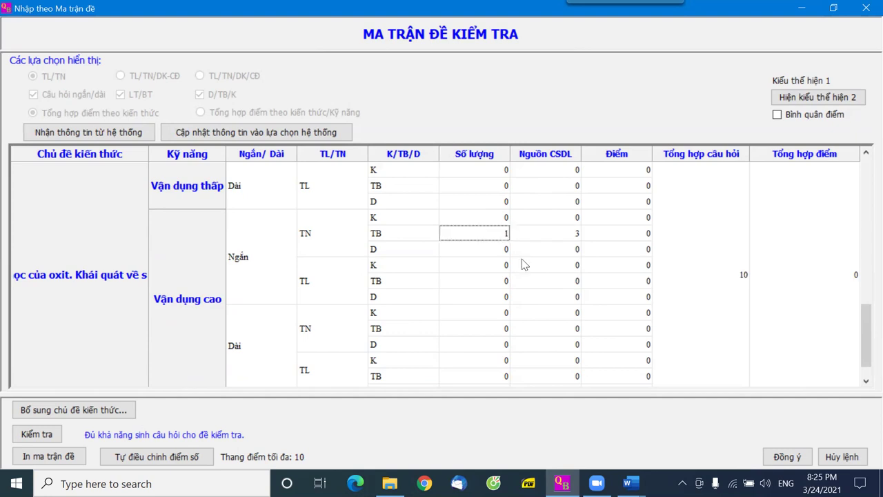
Step: Review the entered quantities against the database counts for all four skill levels and the Tổng hợp totals row
scroll(522, 214, up, 3)
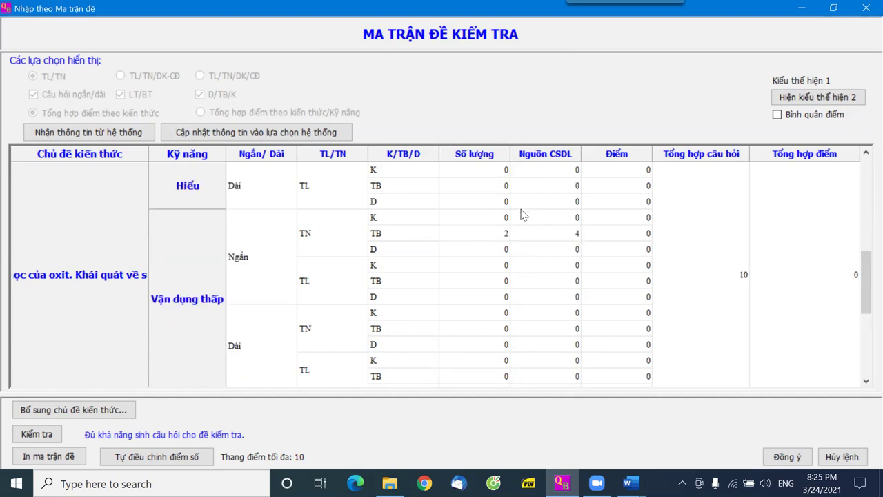
scroll(522, 215, down, 3)
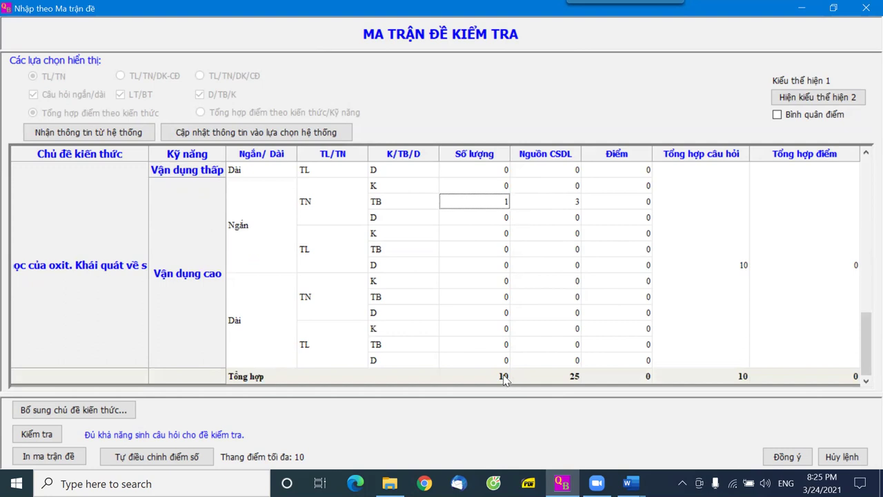
scroll(522, 252, up, 8)
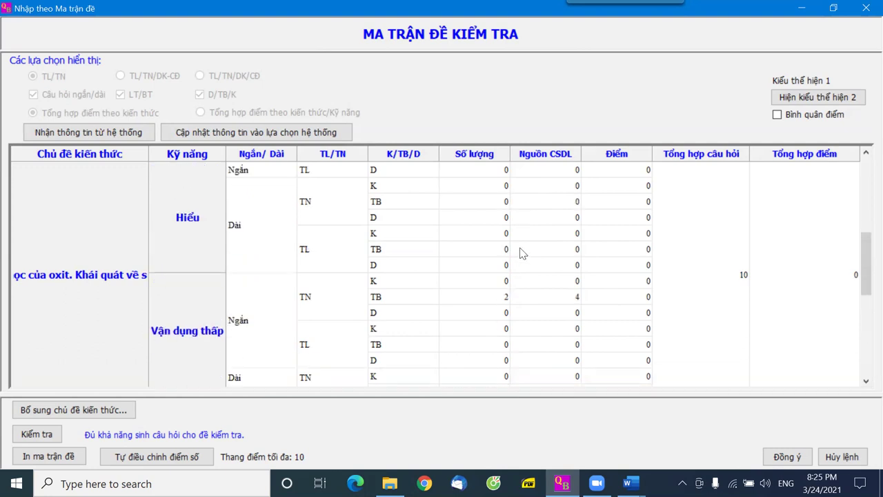
scroll(522, 253, up, 2)
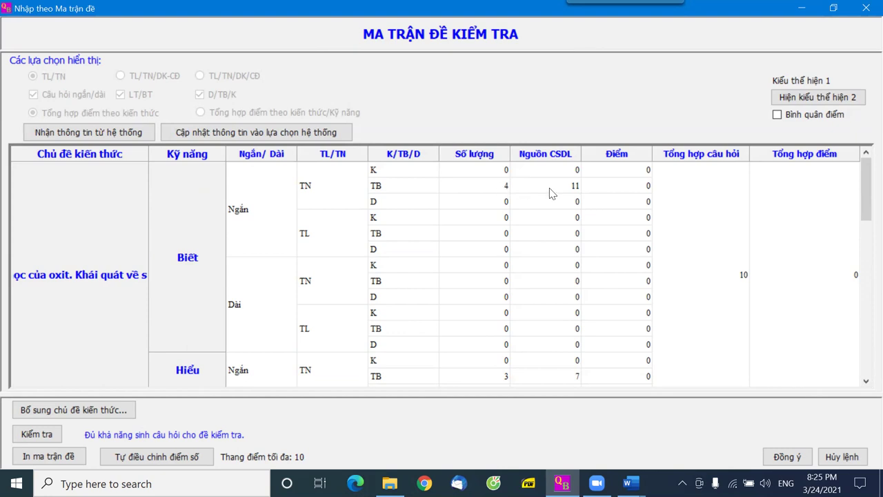
scroll(580, 248, down, 2)
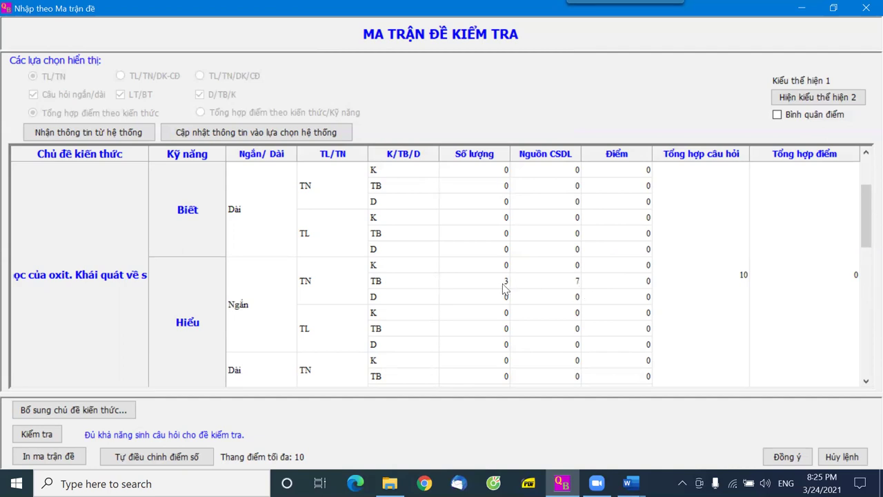
scroll(544, 306, down, 3)
scroll(543, 306, down, 2)
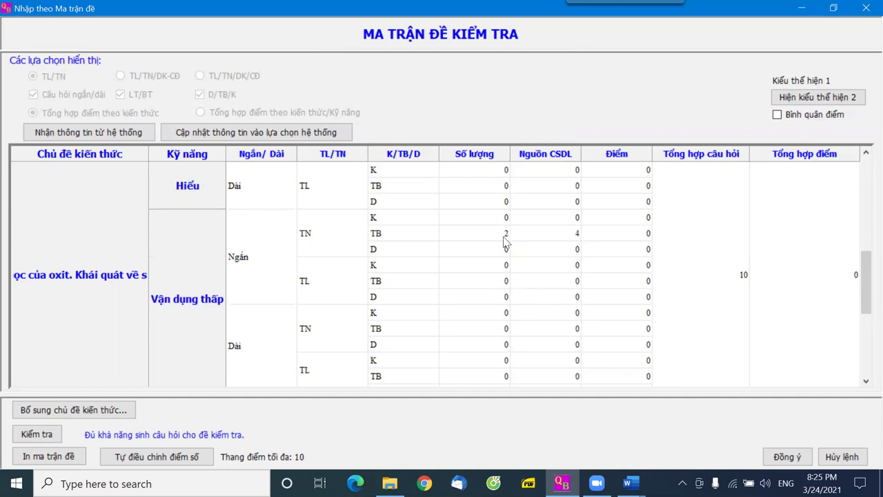
scroll(554, 331, down, 2)
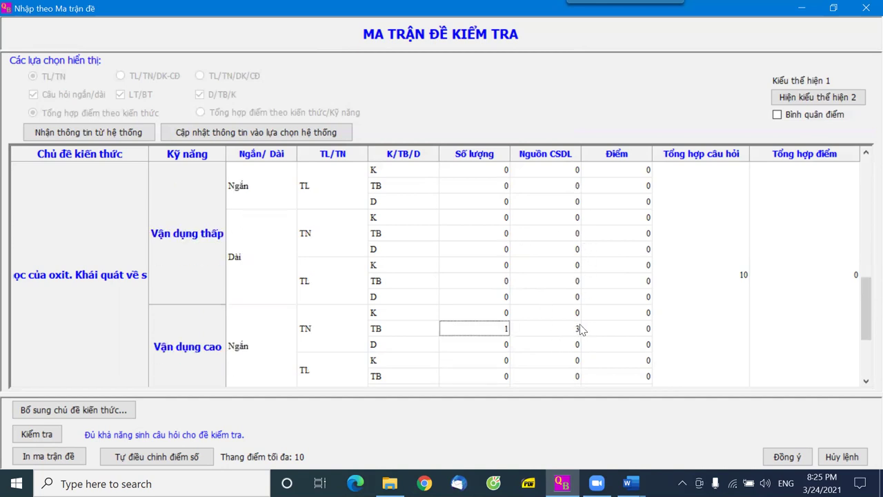
scroll(526, 316, down, 3)
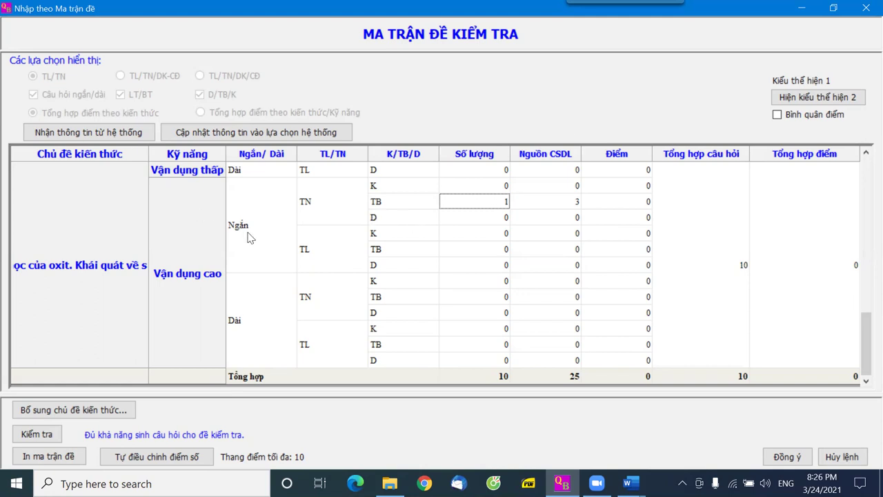
Step: Adjust the question scores automatically to the maximum scale and accept the test matrix into the test diagram
click(164, 458)
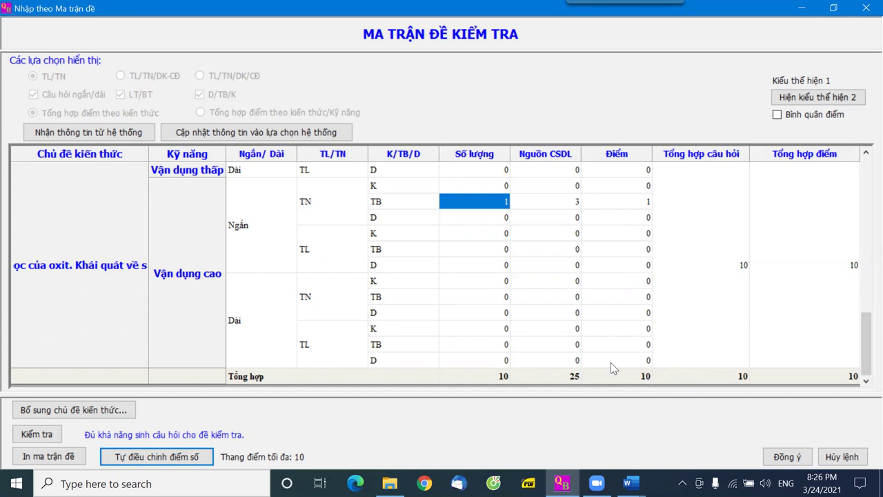
click(787, 457)
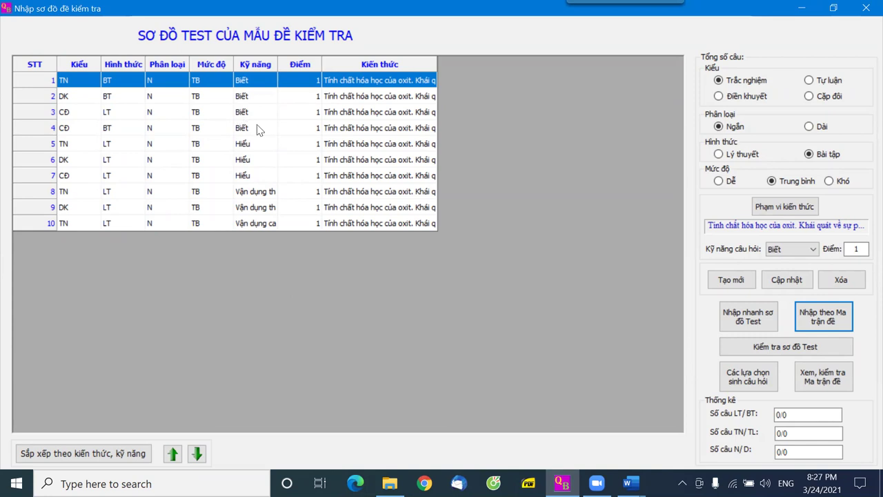
Step: Reopen the test matrix and set the quantity of short TN exercise (BT), TB questions at the Biết level to 0
click(820, 321)
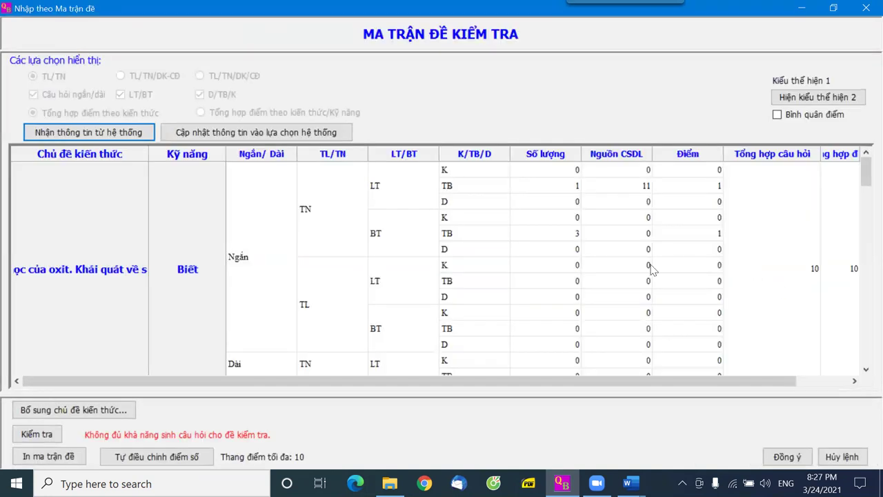
click(578, 238)
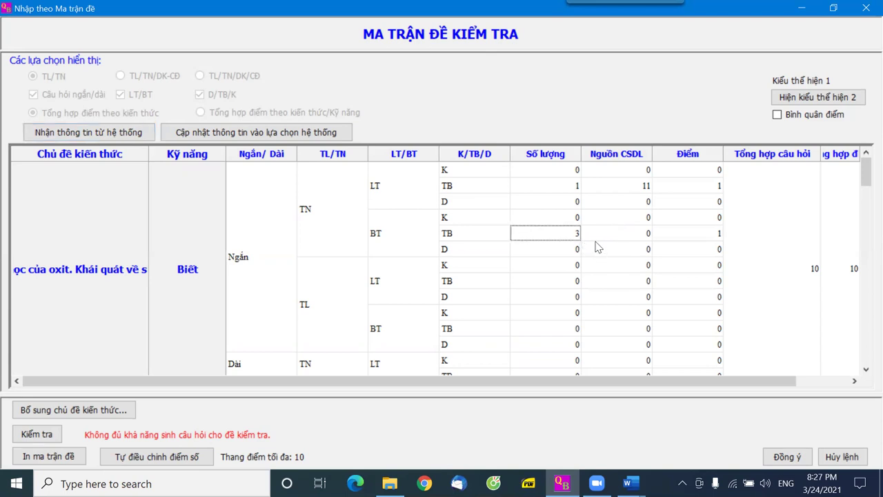
text(0)
Step: Set the quantity of short TN theory (LT), TB questions at the Biết level to 4
click(577, 186)
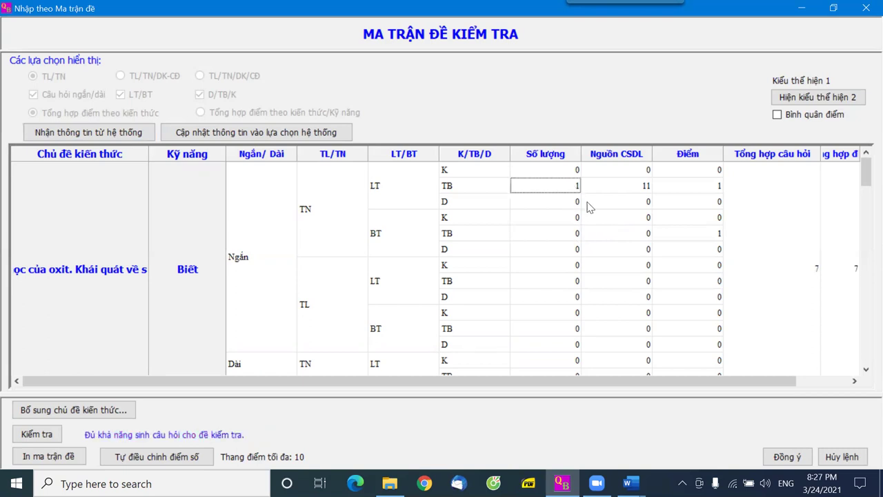
text(0)
key(XF86Calculator)
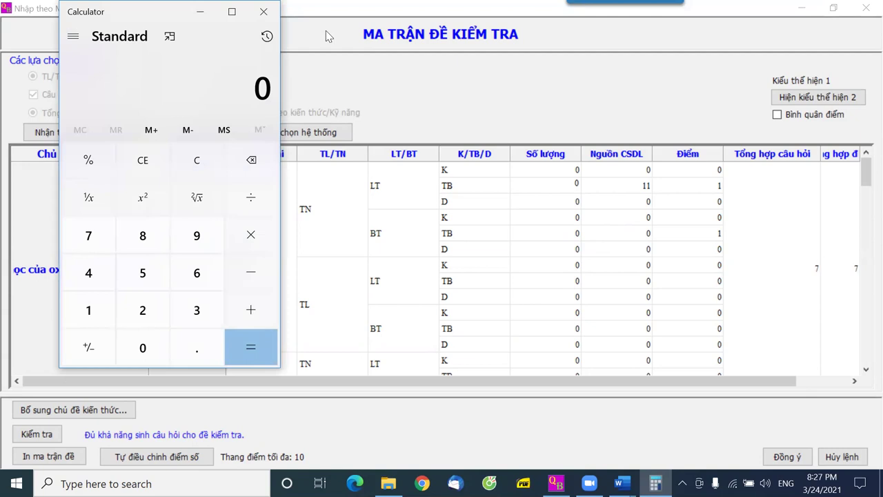
key(alt+F4)
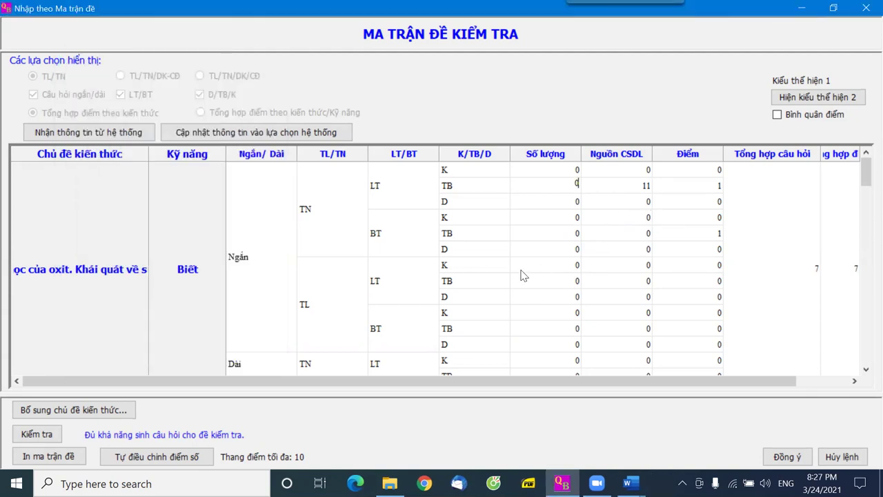
text(4)
Step: Check the matrix quantities against the database counts for the Hiểu and Vận dụng thấp levels, down to Vận dụng cao
scroll(597, 290, down, 1)
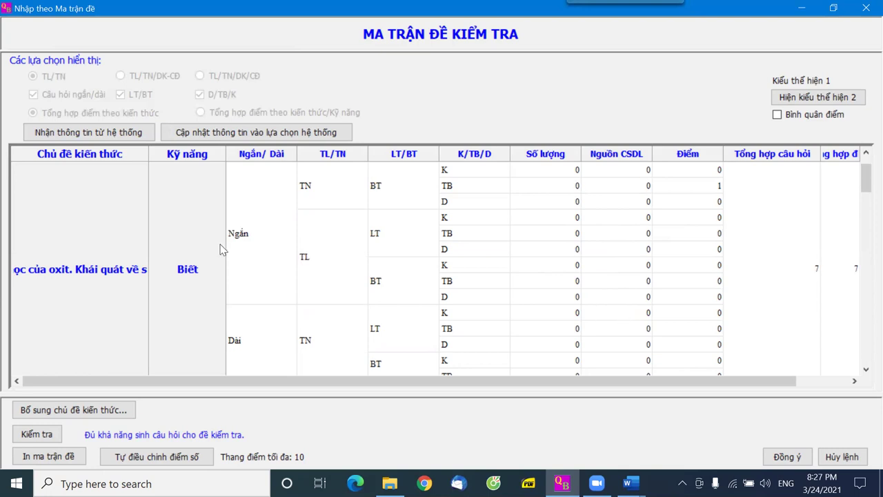
scroll(407, 279, down, 5)
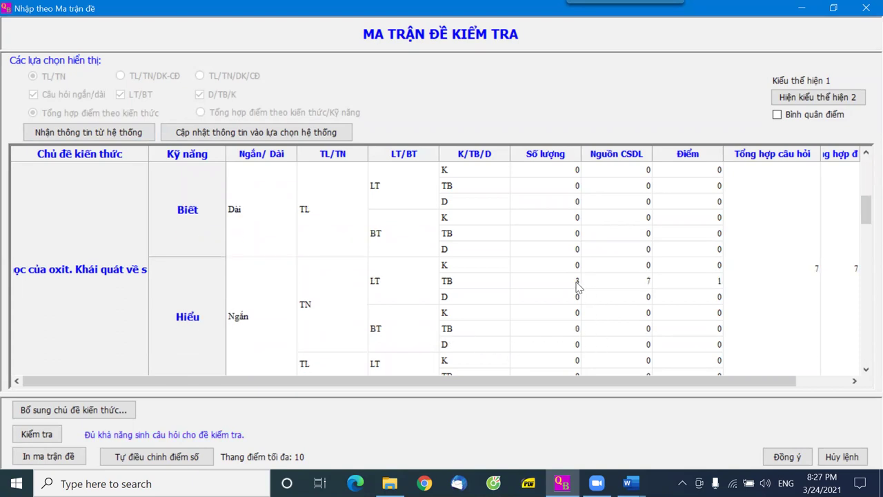
scroll(604, 310, down, 2)
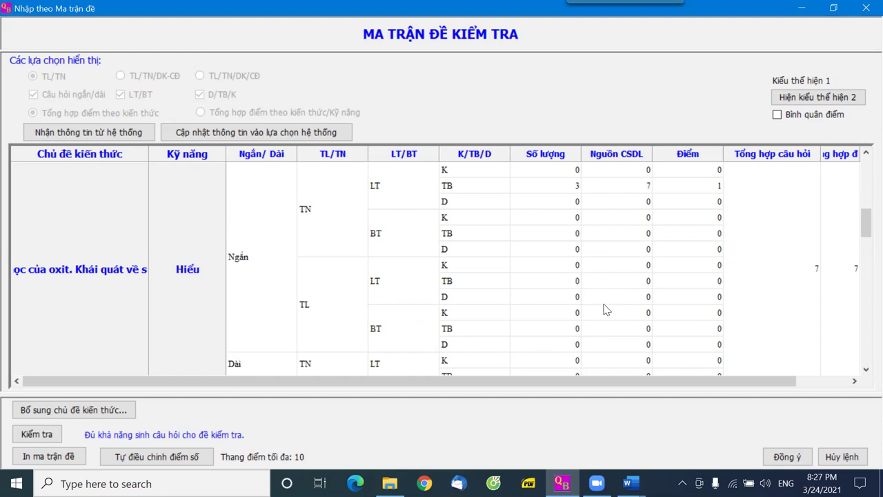
scroll(604, 310, down, 2)
scroll(607, 308, down, 2)
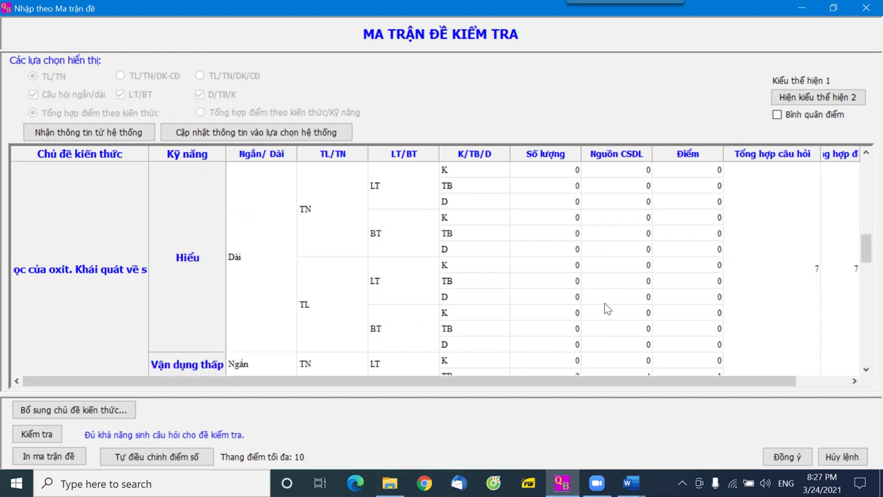
scroll(607, 309, down, 2)
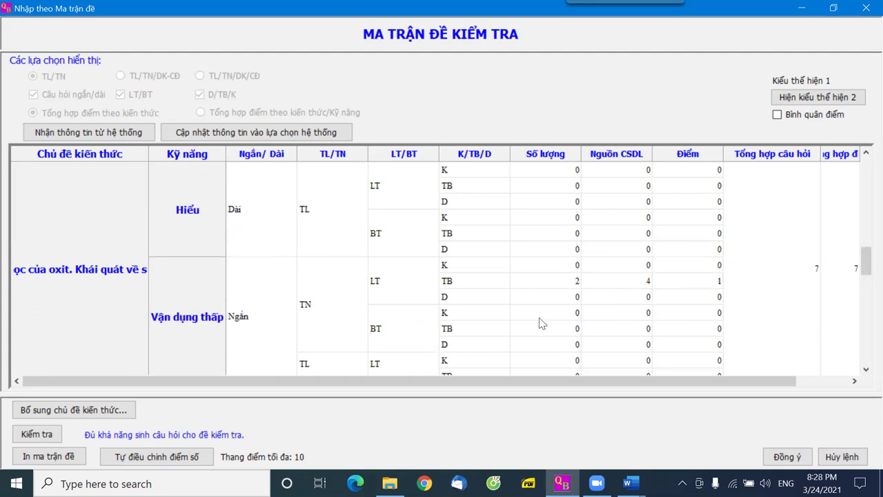
scroll(544, 324, down, 5)
scroll(561, 333, down, 1)
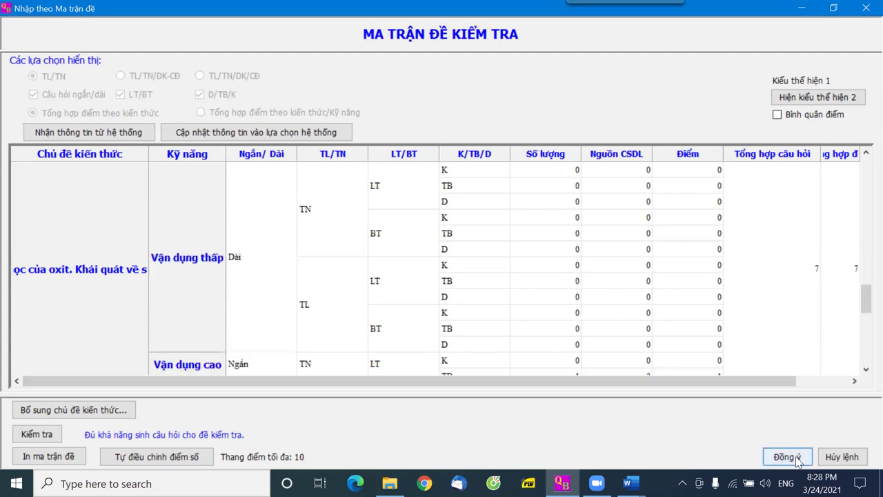
Step: Accept the test matrix and the test diagram, and save the template "Kiểm tra 10 phút B1" in the Kiểm tra 15 phút group
click(786, 456)
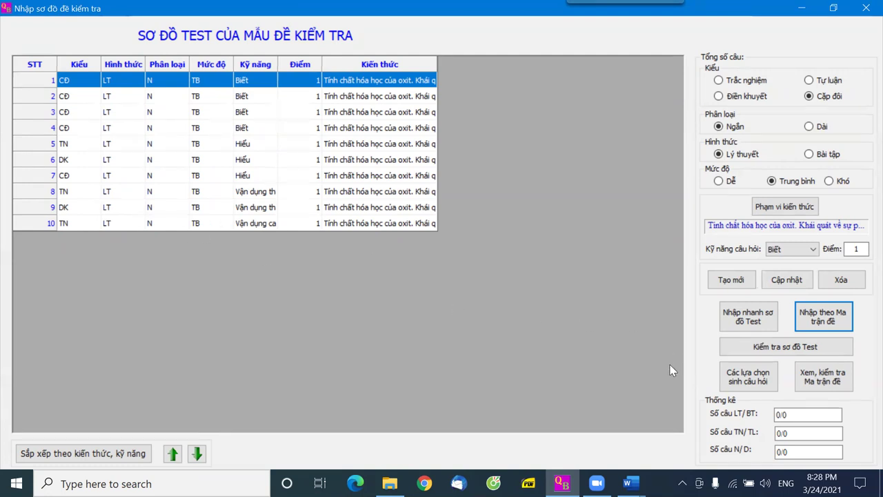
click(821, 379)
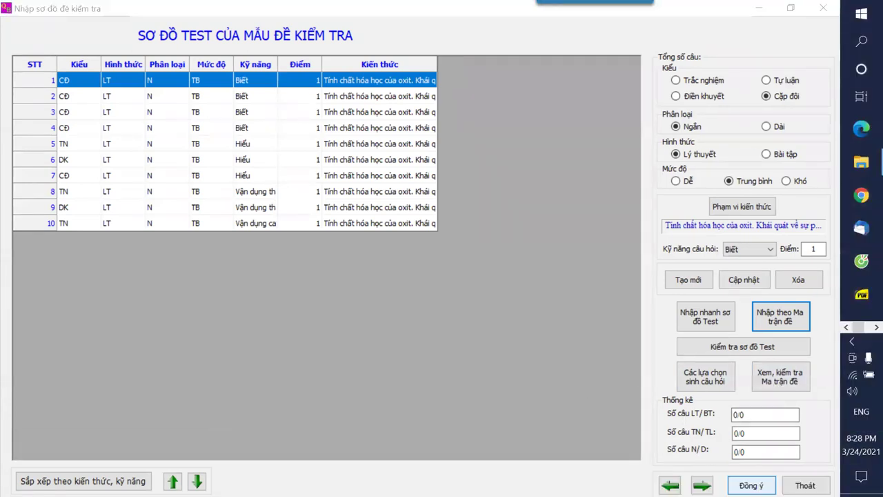
click(729, 481)
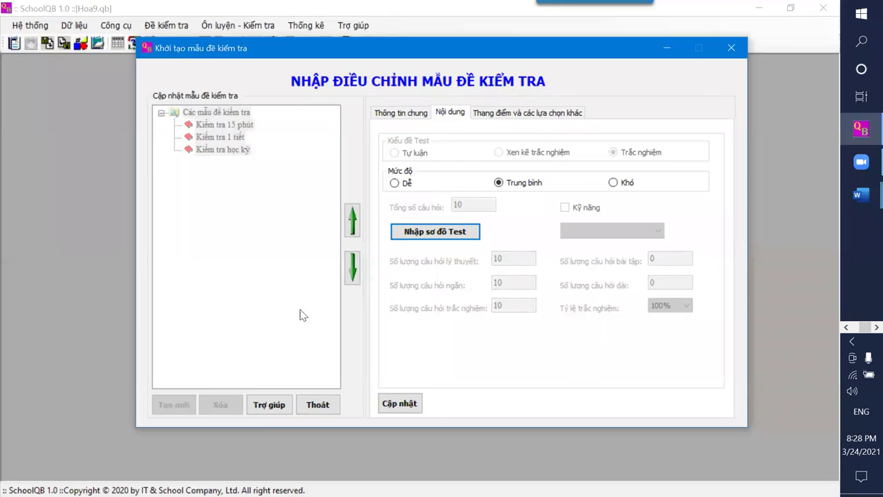
click(398, 405)
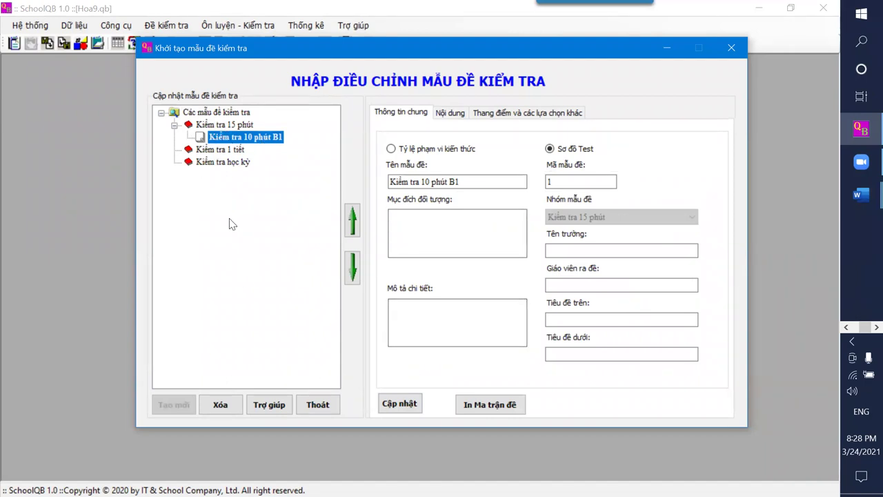
Step: Recheck the saved template's test diagram and matrix, update the template without changes and close the template editor
click(455, 113)
click(440, 232)
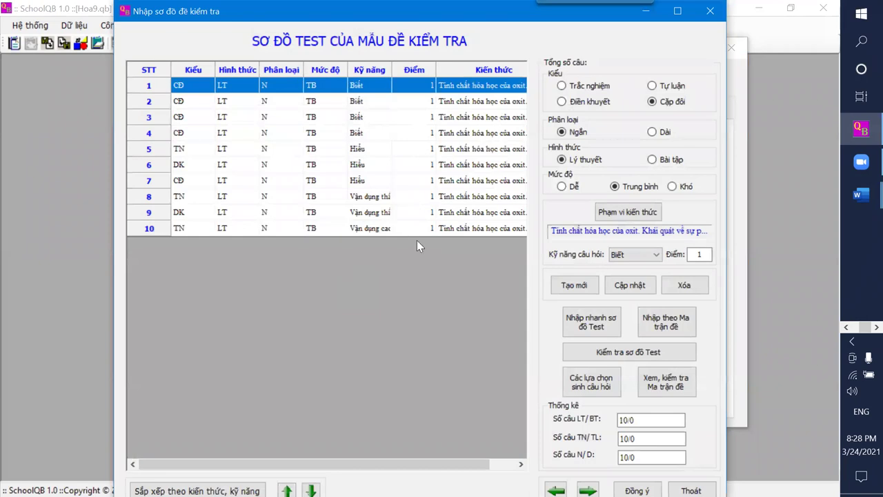
click(667, 321)
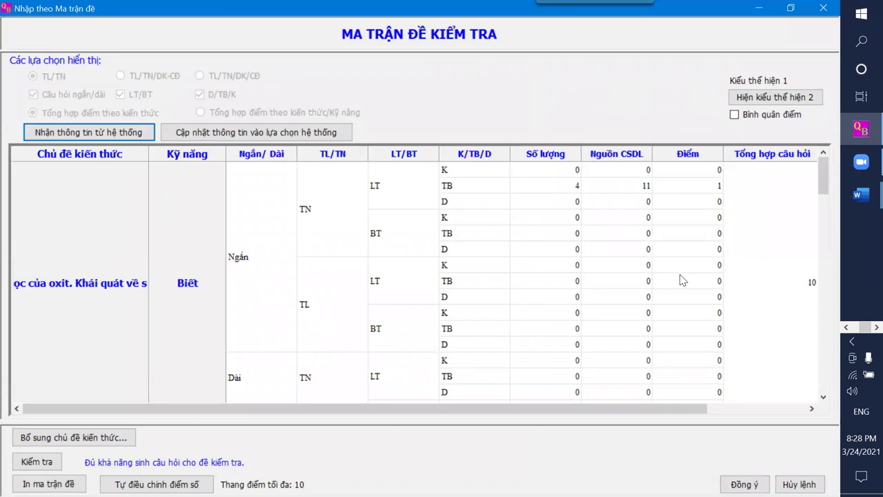
scroll(631, 279, down, 5)
click(743, 485)
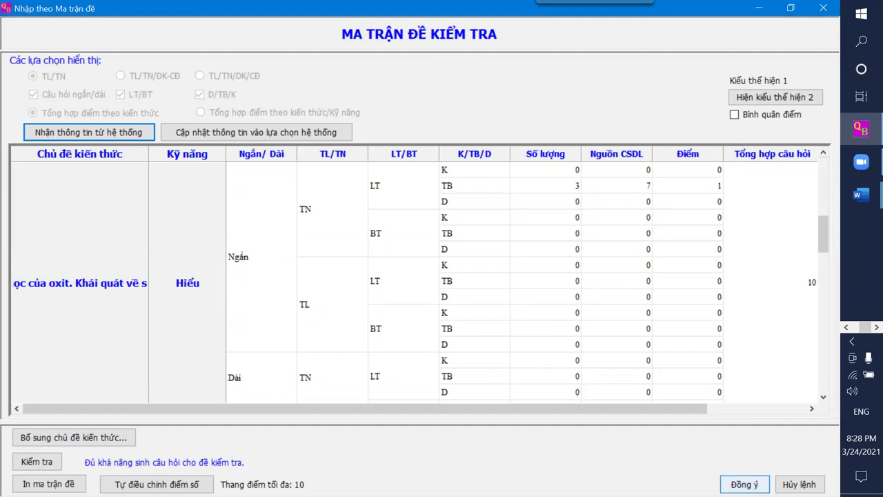
click(636, 490)
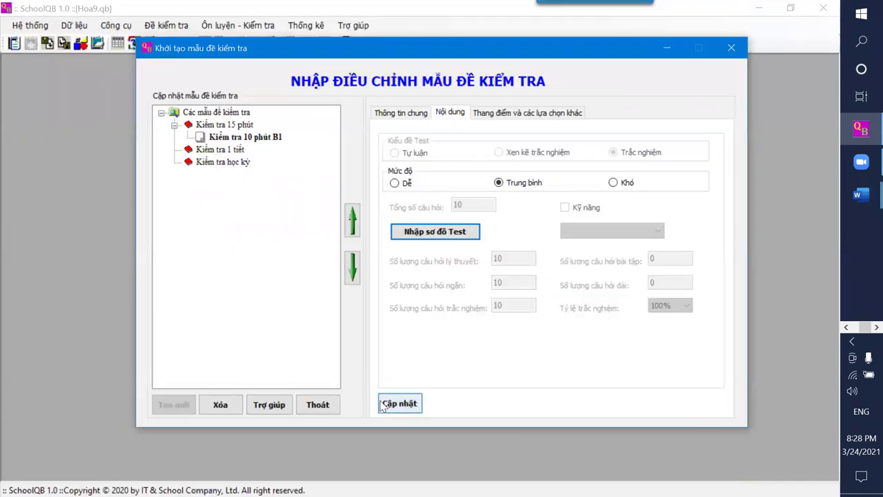
click(400, 404)
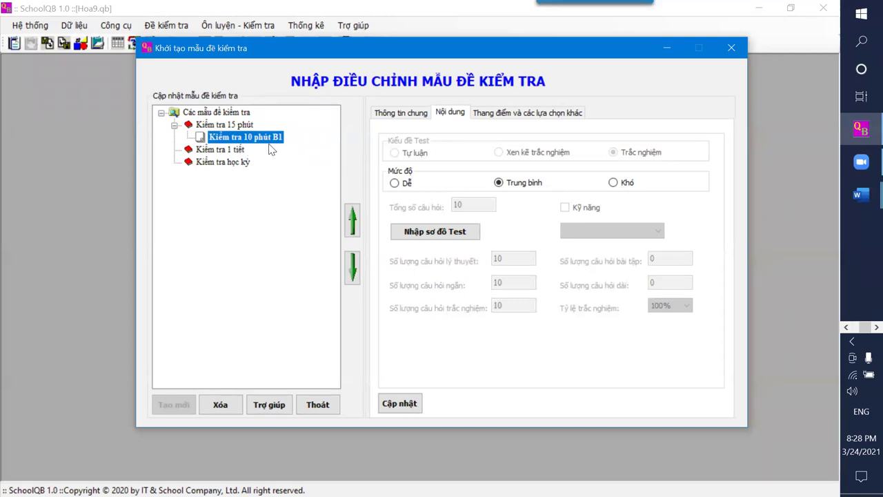
click(318, 407)
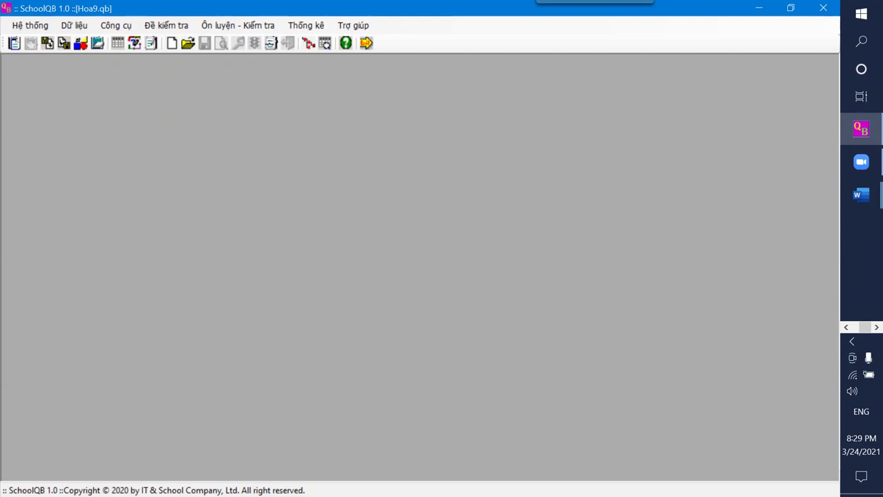
Step: Dock the Windows taskbar back along the lower screen edge and switch to the Word document "Cac thao tac chinh.docx"
click(862, 301)
drag(863, 302, 631, 483)
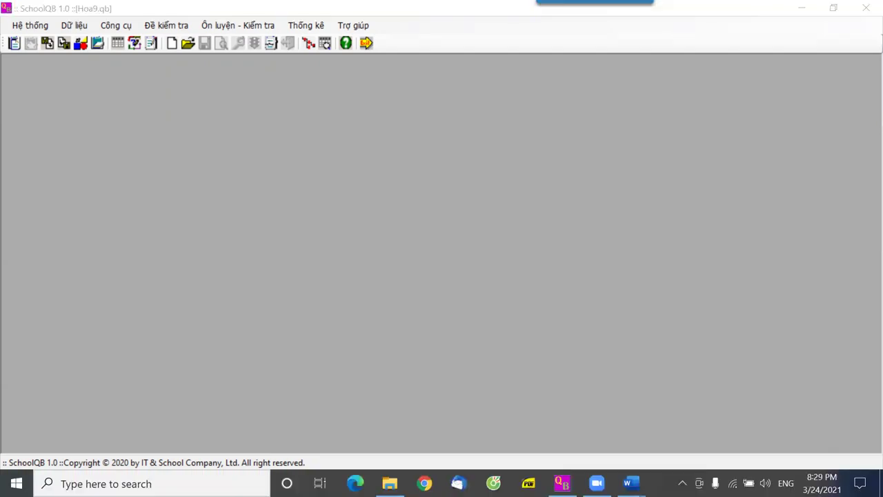
mouse_move(633, 473)
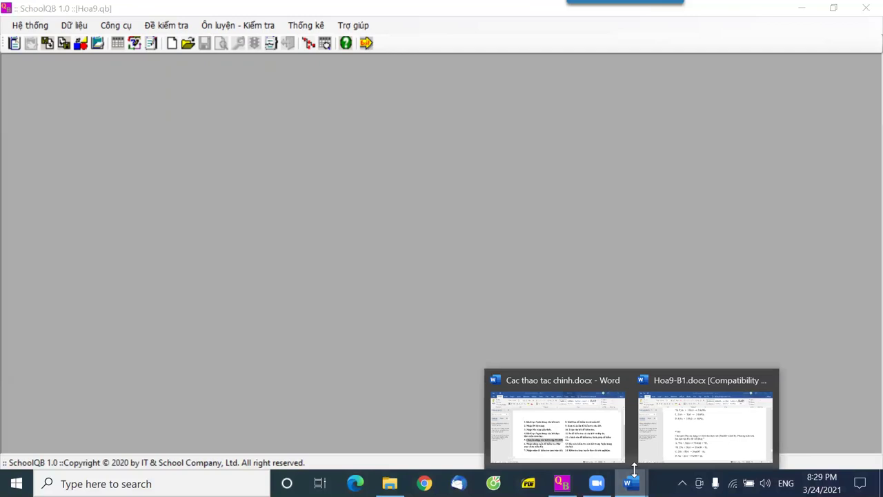
click(565, 448)
Step: Mark item 7 of the list of operations, then item 8, "Khởi tạo đề kiểm tra từ mẫu đề"
drag(233, 383, 472, 406)
click(473, 418)
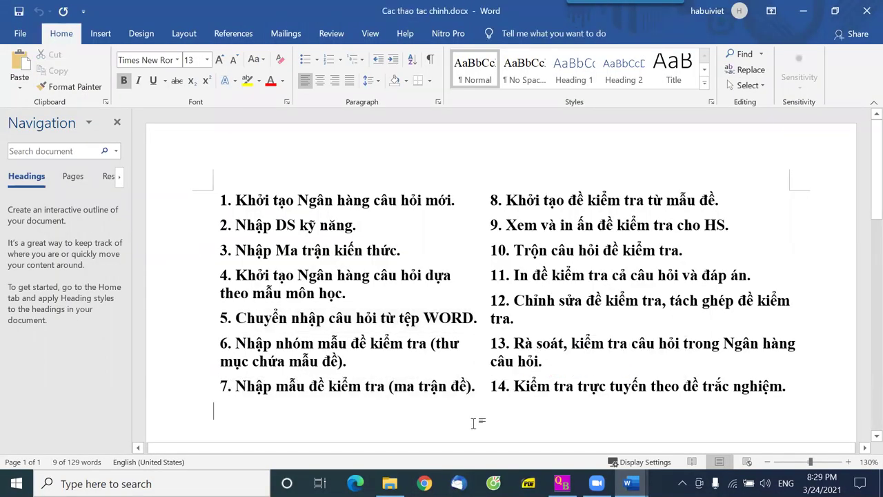
drag(506, 200, 770, 205)
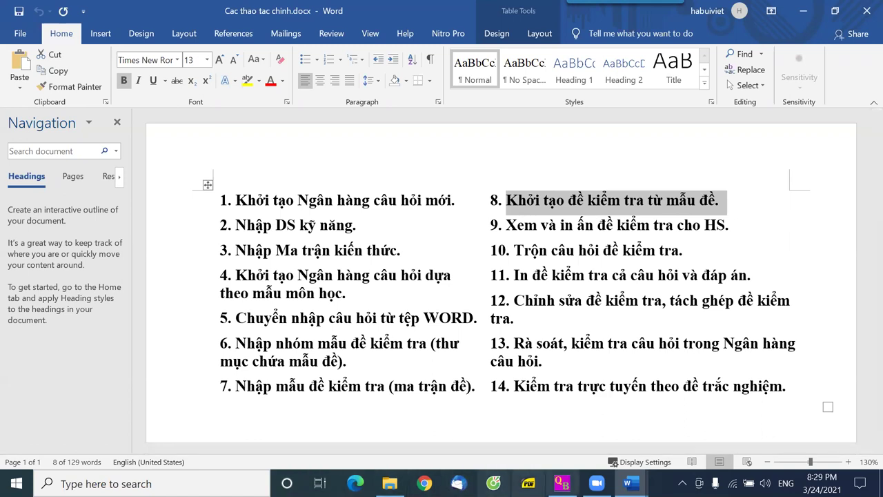
Step: Switch back to SchoolQB and start creating a new test with the test file name KT-10-Bai1
click(562, 483)
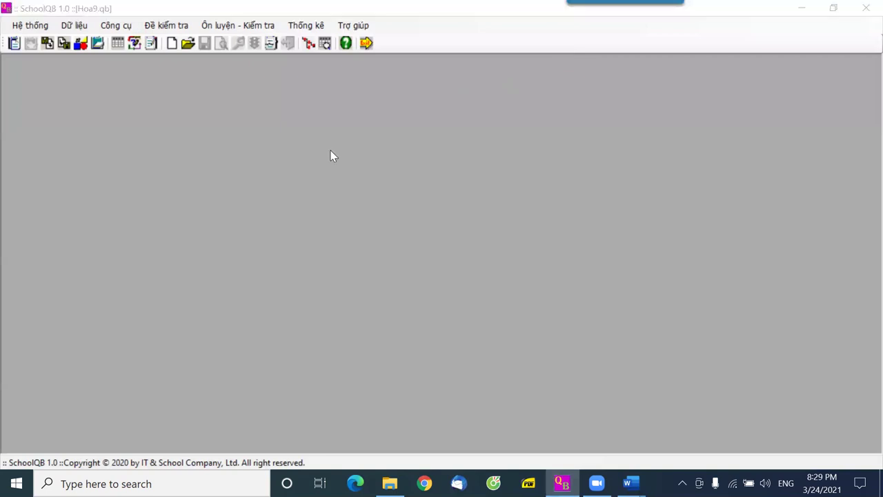
click(172, 28)
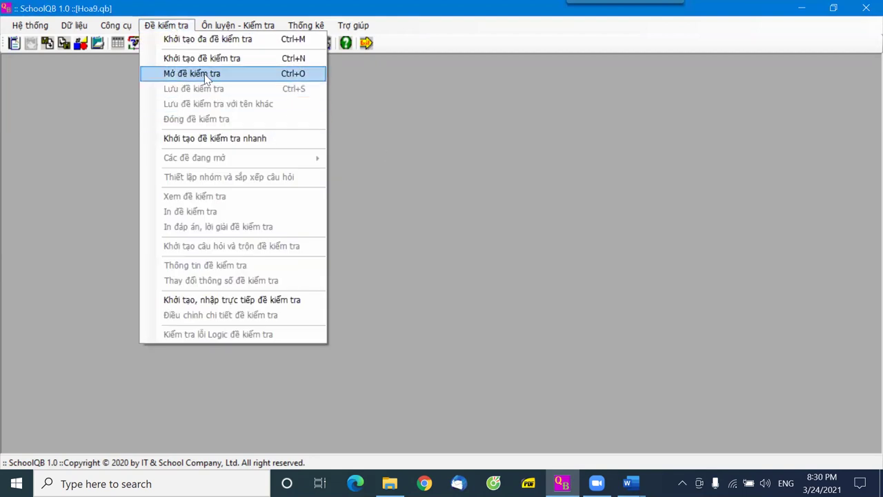
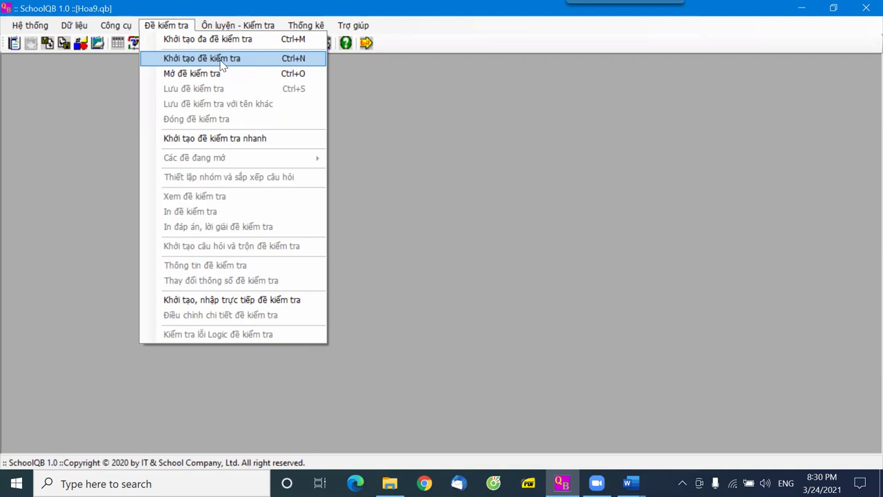
click(222, 59)
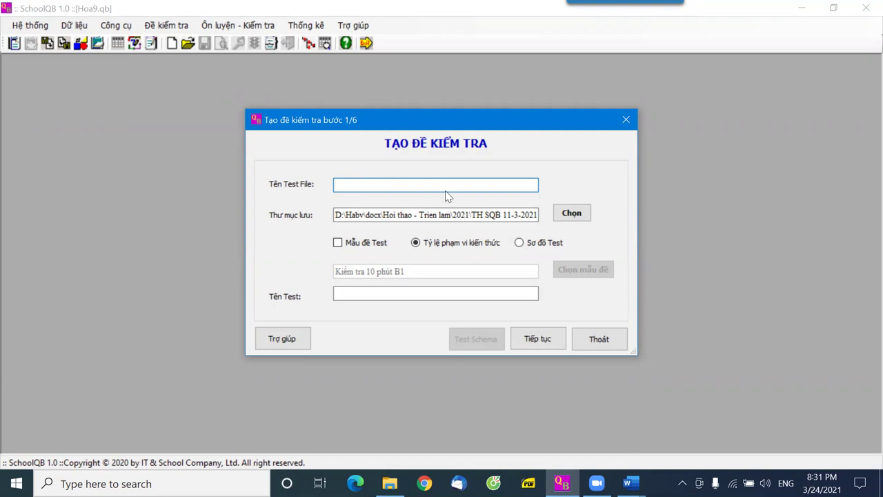
text(KT-10-Bai1)
Step: Set the test's save folder to "Tap huan SQB 24-3-2021" within "Hoi thao - Trien lam\2021" on drive D
click(571, 216)
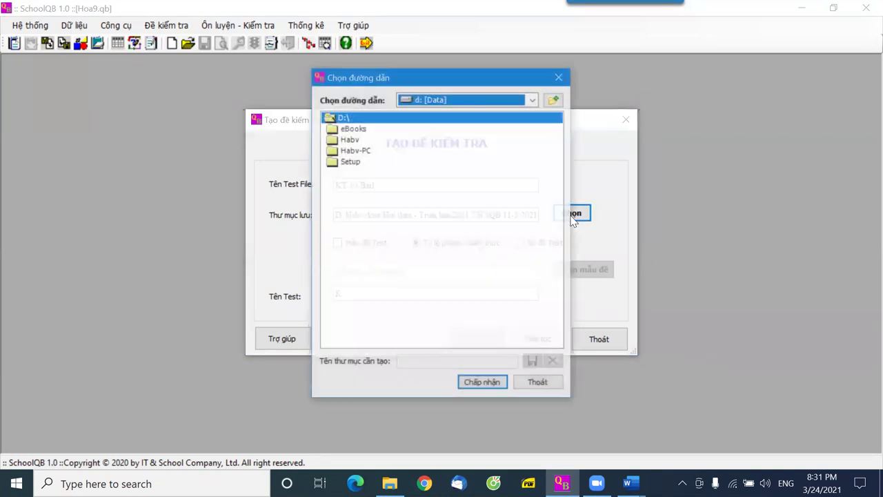
double_click(338, 141)
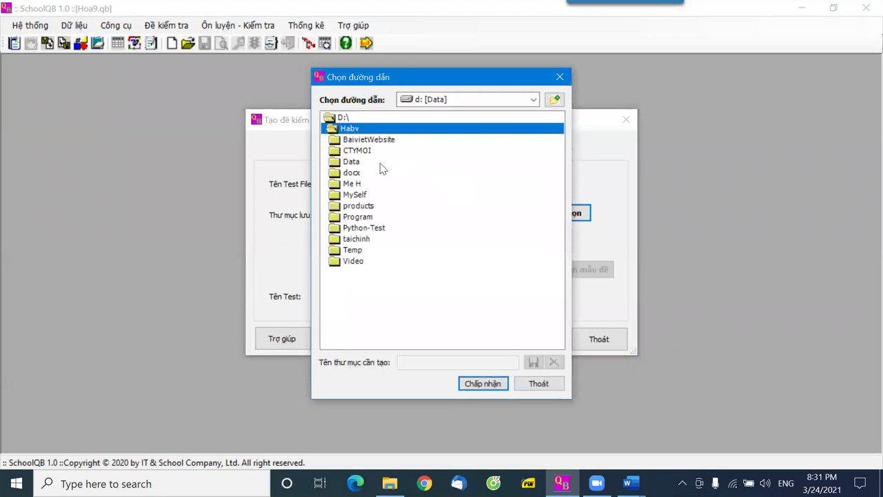
double_click(352, 177)
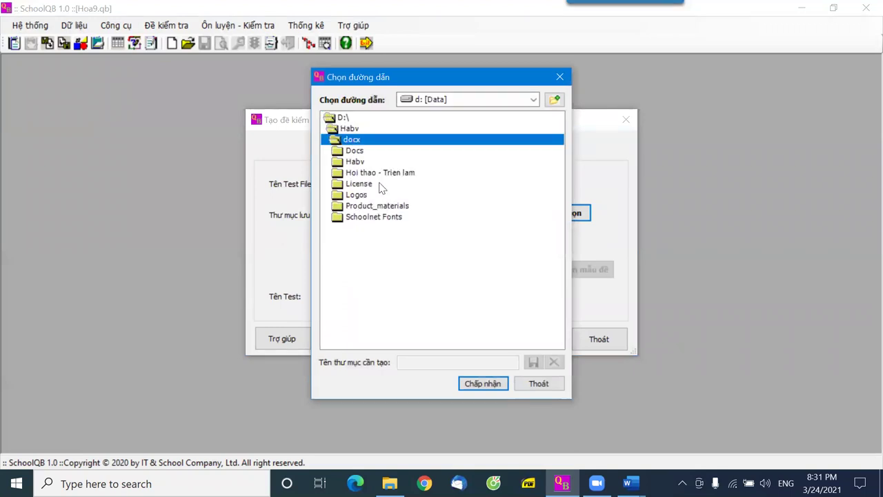
click(377, 176)
double_click(378, 176)
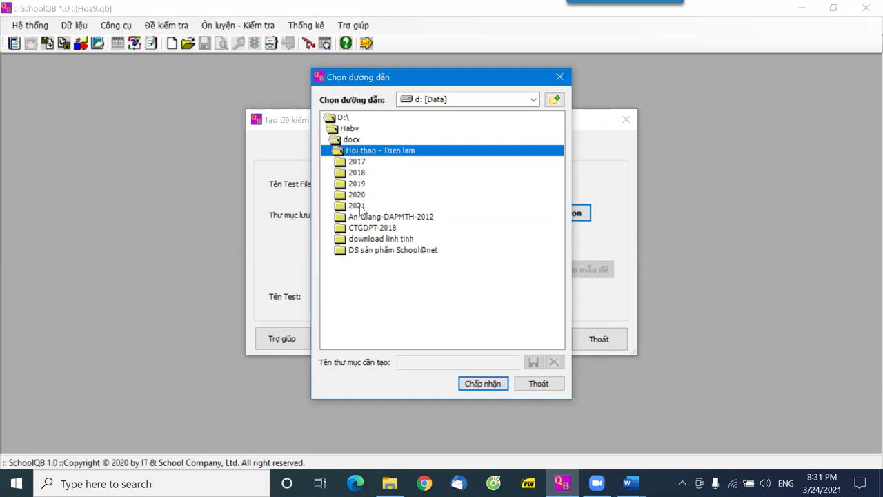
double_click(364, 207)
double_click(401, 196)
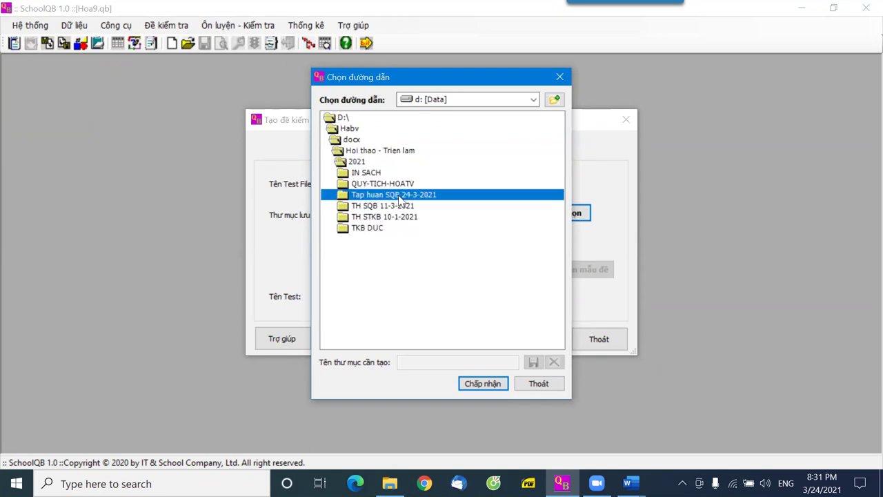
click(483, 383)
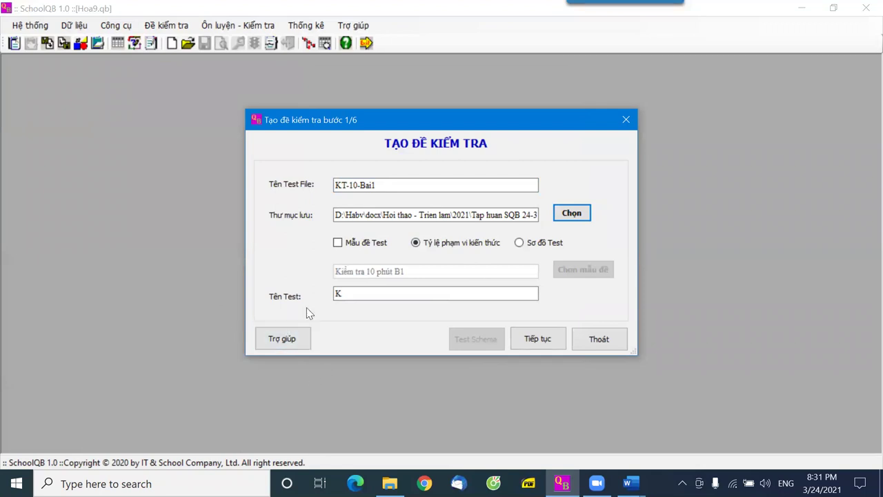
Step: Base the new test on the saved test template "Kiểm tra 10 phút B1"
click(338, 243)
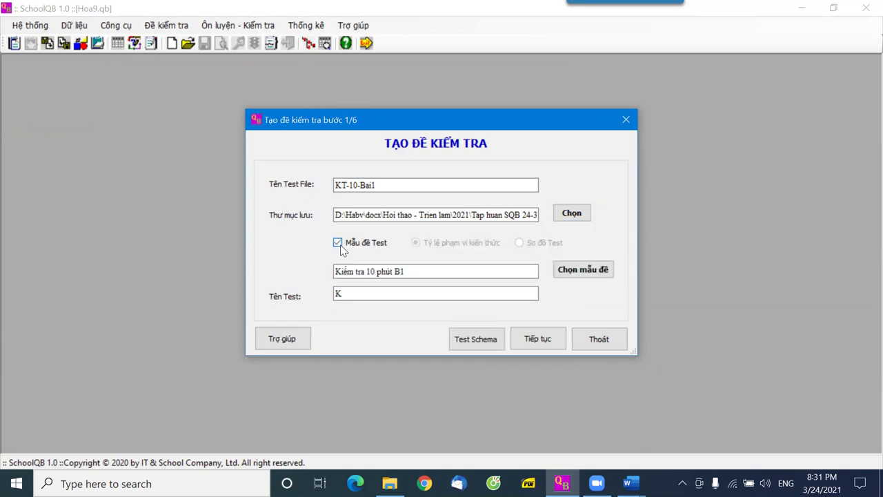
click(584, 275)
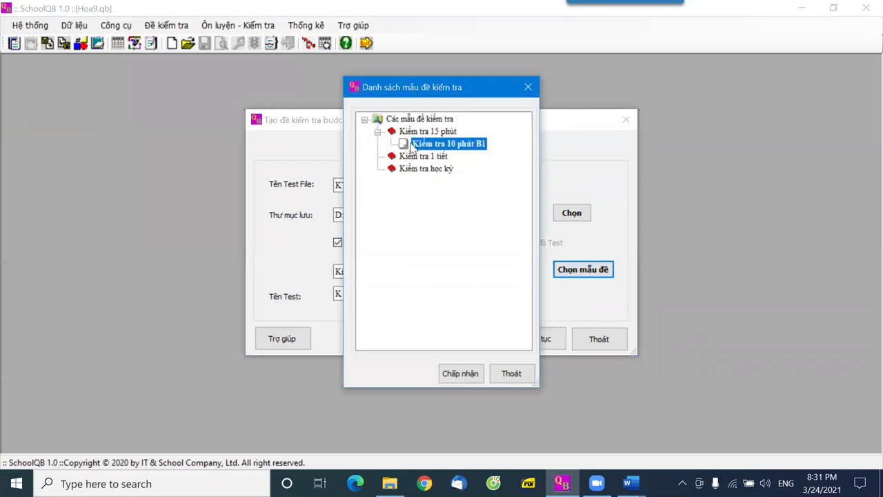
click(461, 376)
Step: Name the test "Kiểm tra 10 phút bài 1, lớp 9" and continue to its descriptive details
click(350, 295)
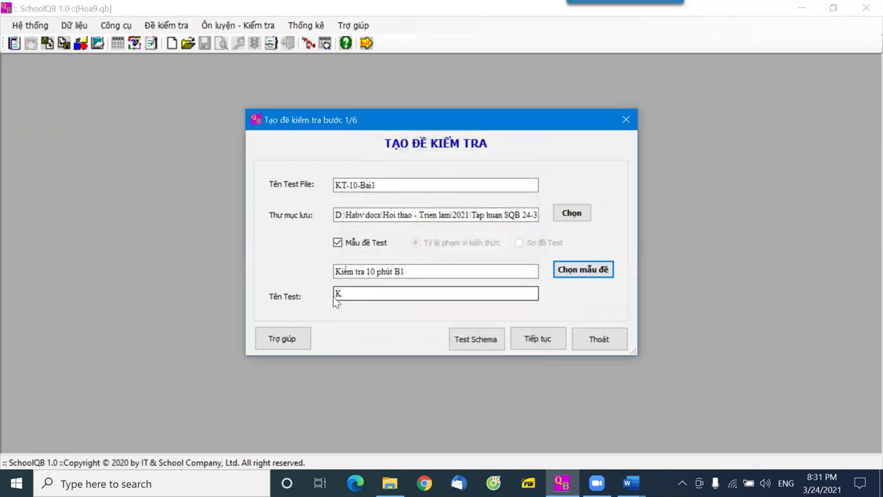
click(351, 297)
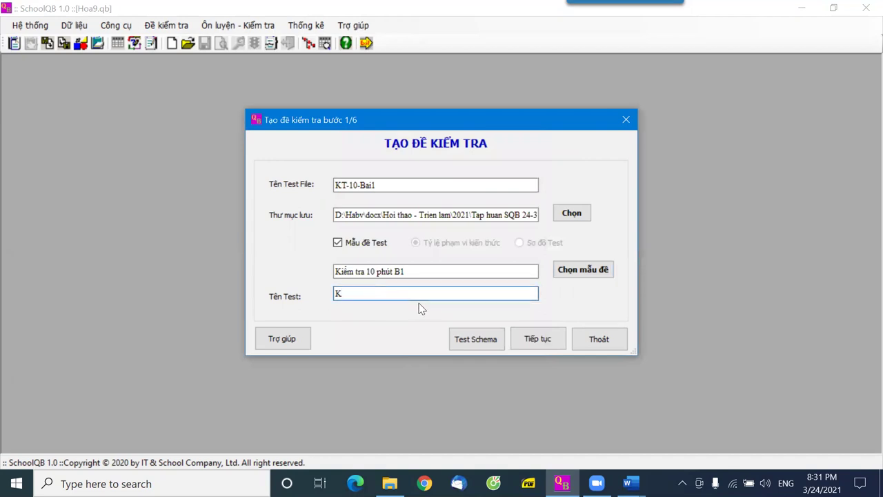
text(iể)
text(m tra 10 )
text(phut)
text( bài)
text( 1)
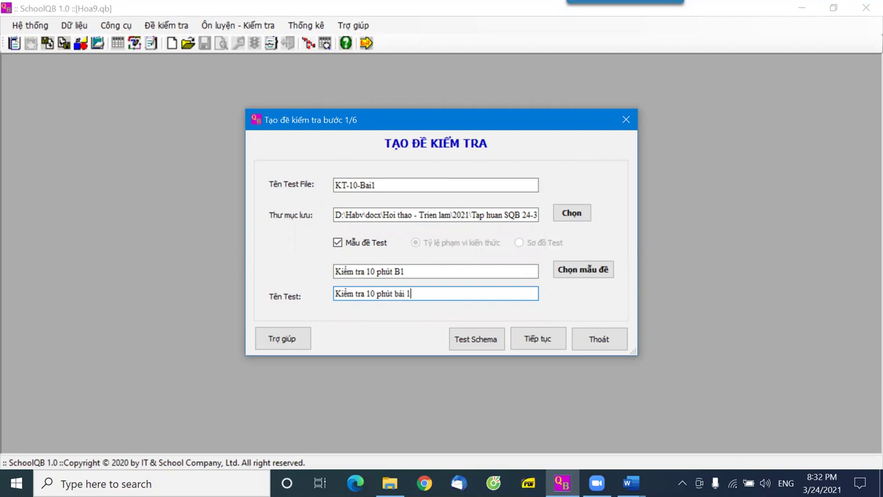
text(, lớp 9)
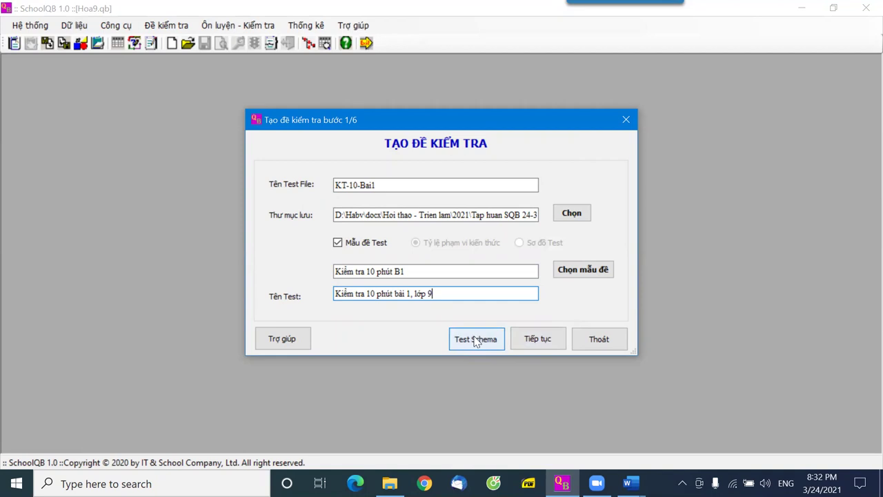
click(552, 338)
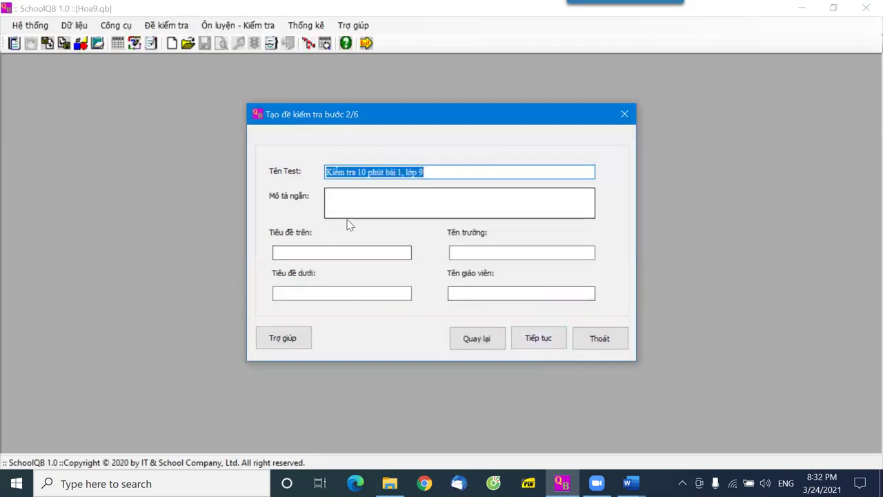
Step: Leave the description, heading, school and teacher fields blank and accept the question structure of 10 questions
click(380, 193)
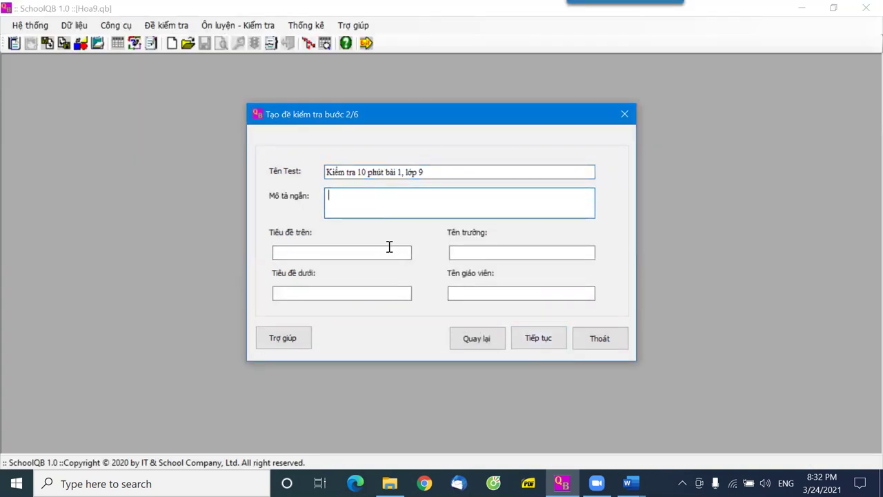
click(338, 253)
click(331, 292)
click(458, 253)
click(471, 290)
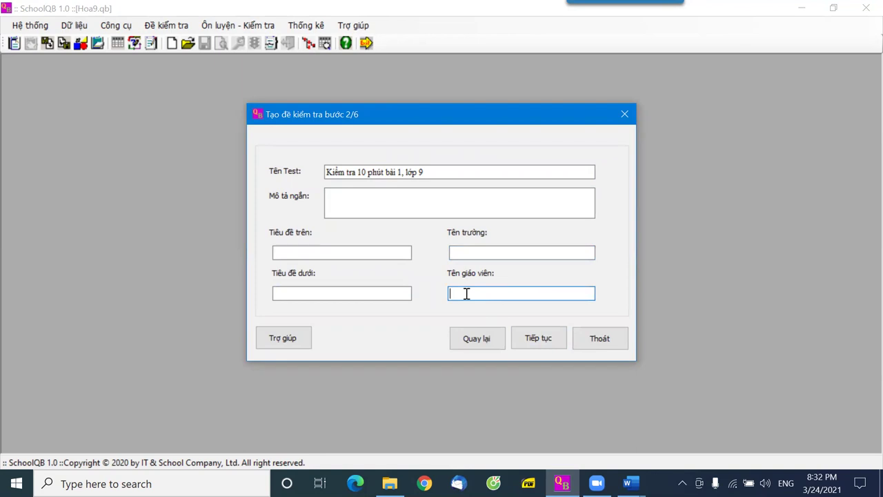
click(546, 338)
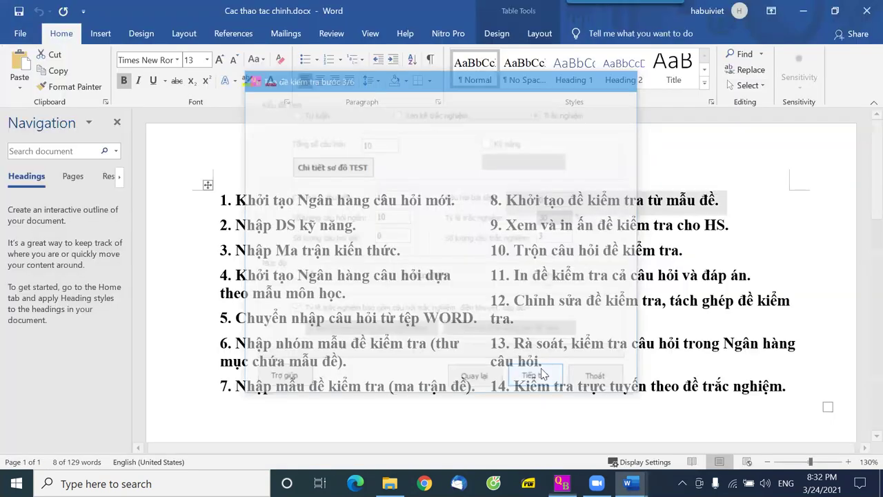
click(537, 379)
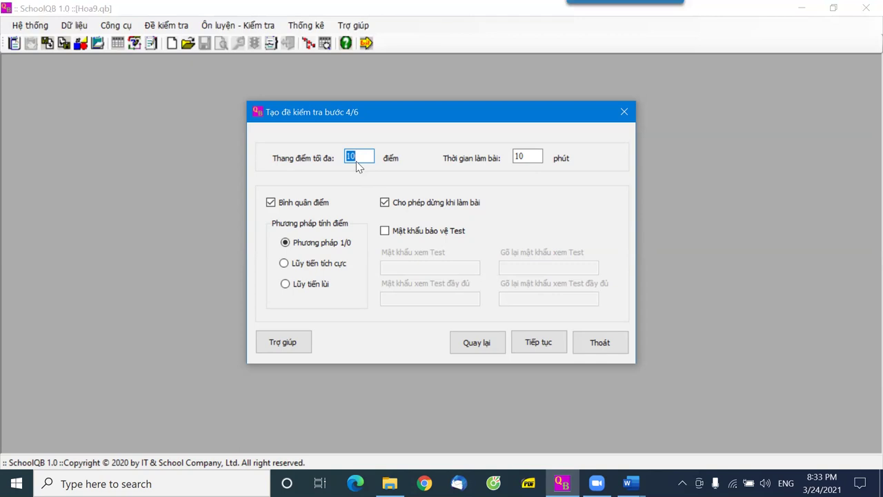
click(522, 156)
double_click(521, 155)
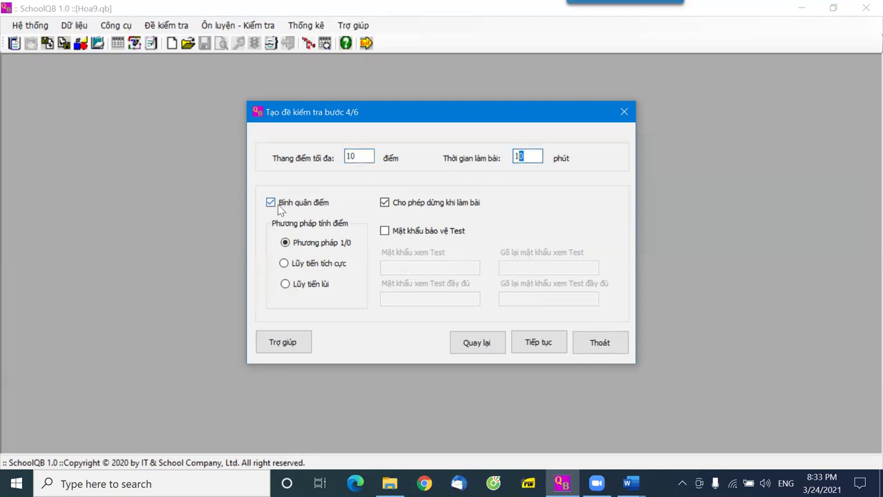
click(386, 232)
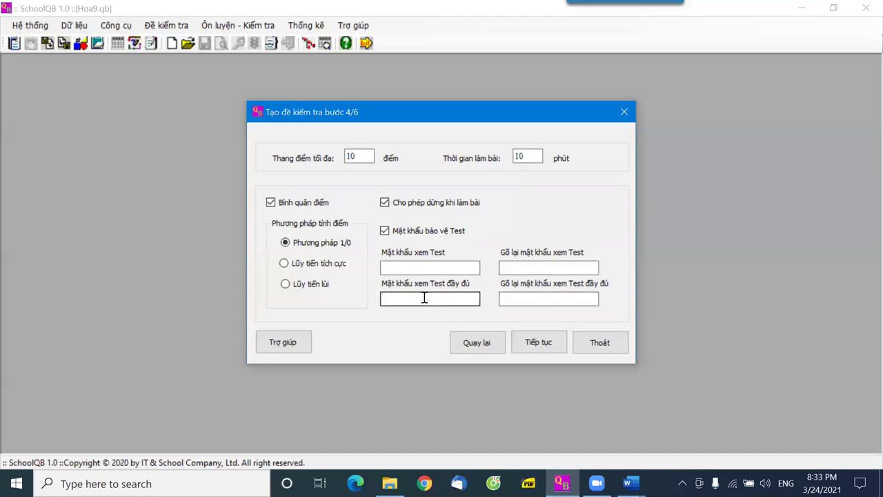
click(402, 267)
click(384, 232)
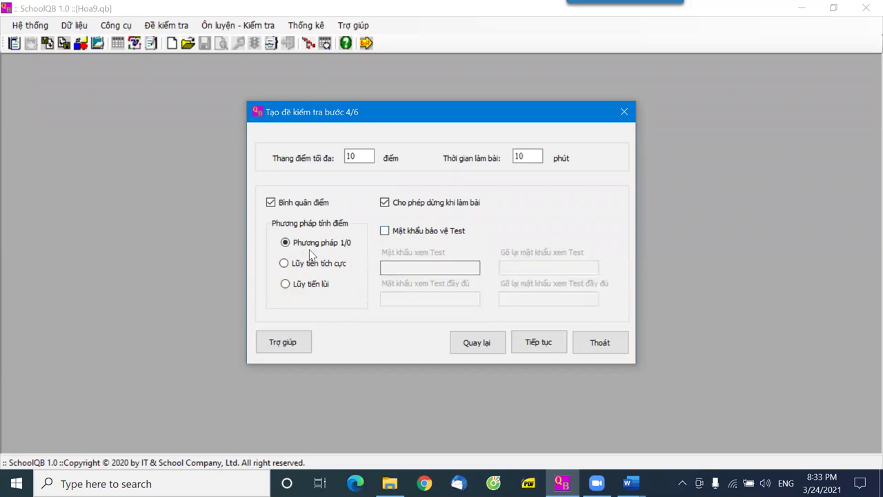
Step: Accept the 10-point scale and 10-minute duration, and include the lower heading (Tiêu đề dưới) among the print options
click(538, 343)
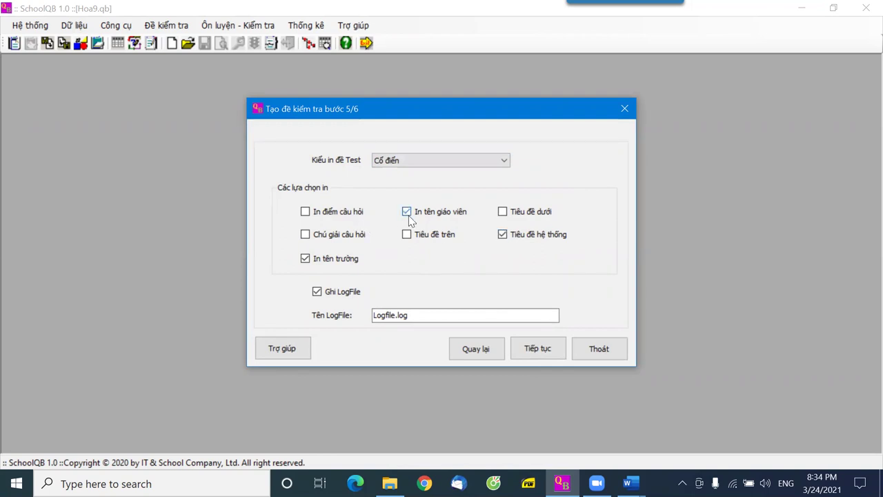
click(507, 213)
click(540, 350)
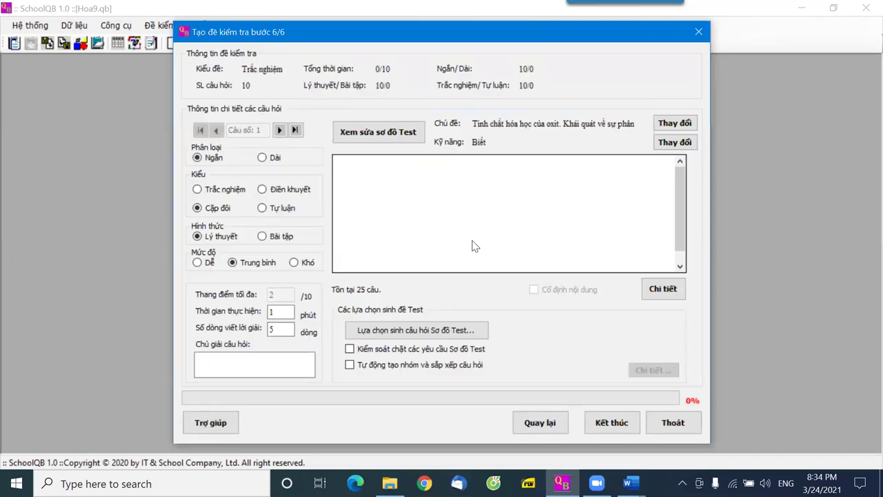
Step: Generate the test's questions from the template and finish creating the test
click(610, 422)
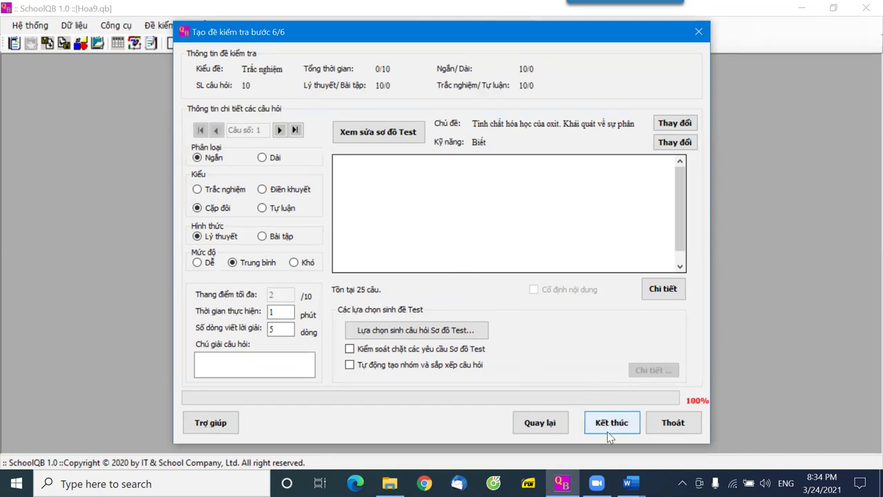
click(616, 425)
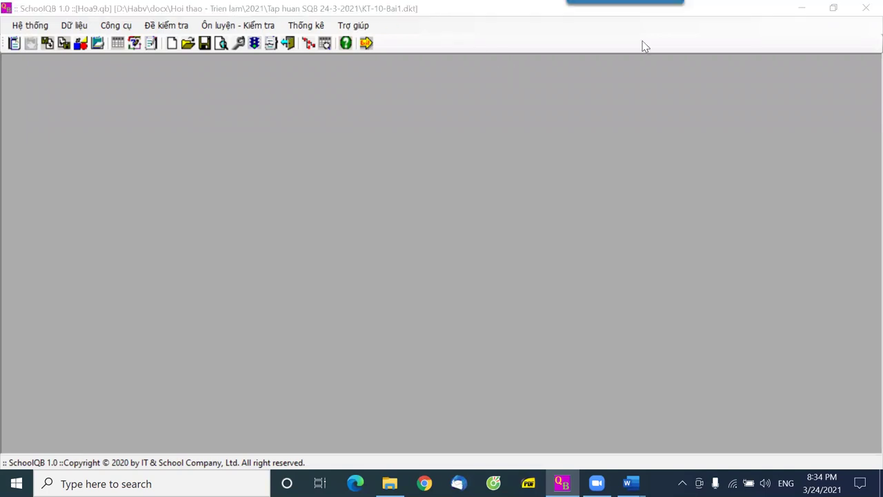
click(398, 12)
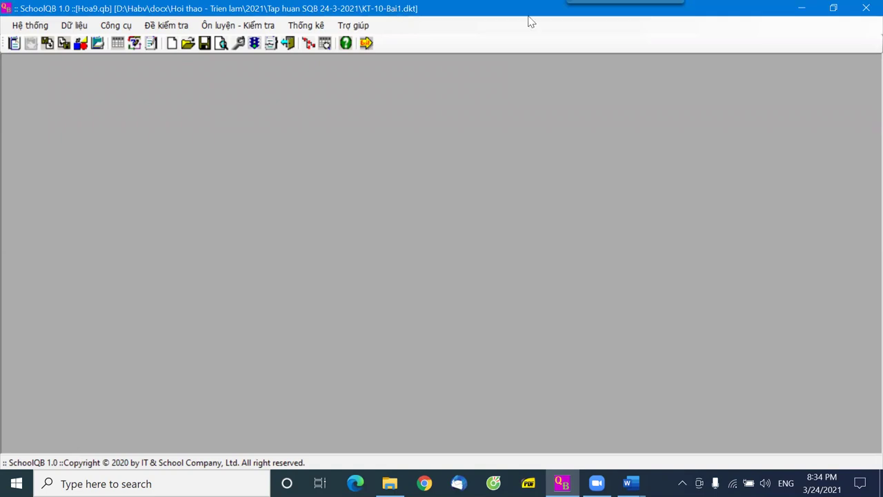
Step: Preview the generated student test paper and read through all its questions to the end
click(222, 44)
click(221, 43)
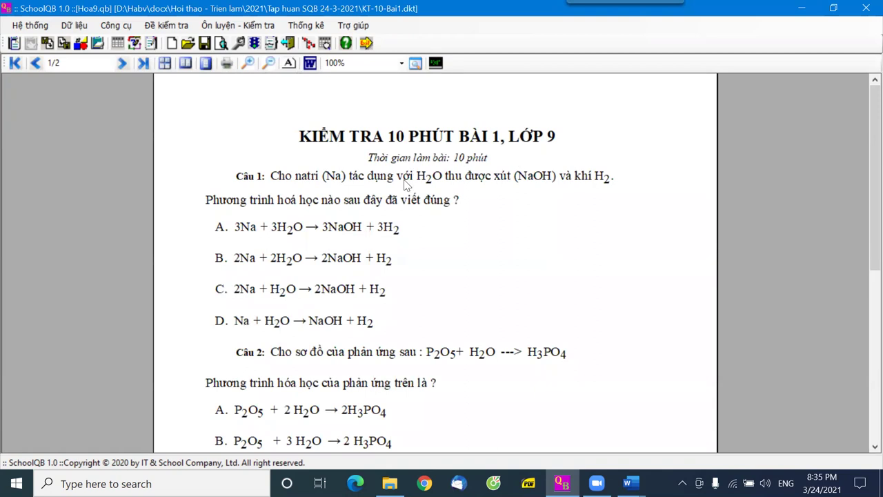
scroll(335, 284, down, 1)
scroll(335, 284, down, 5)
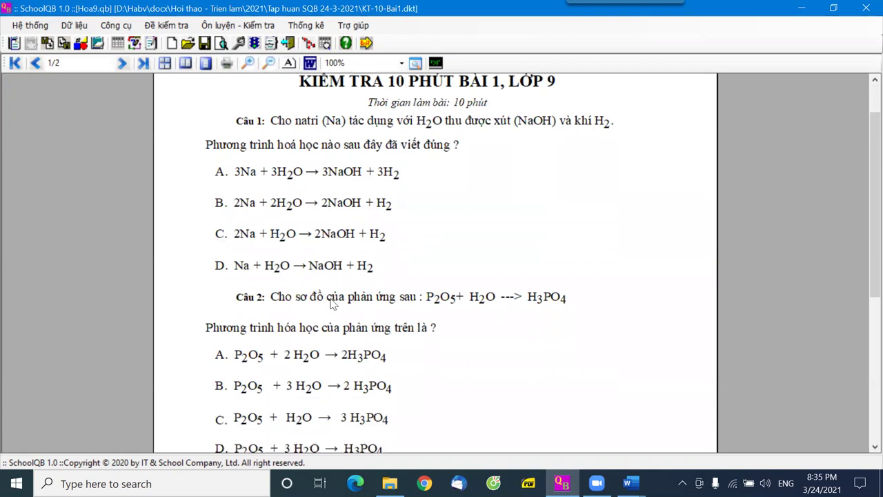
scroll(338, 282, down, 12)
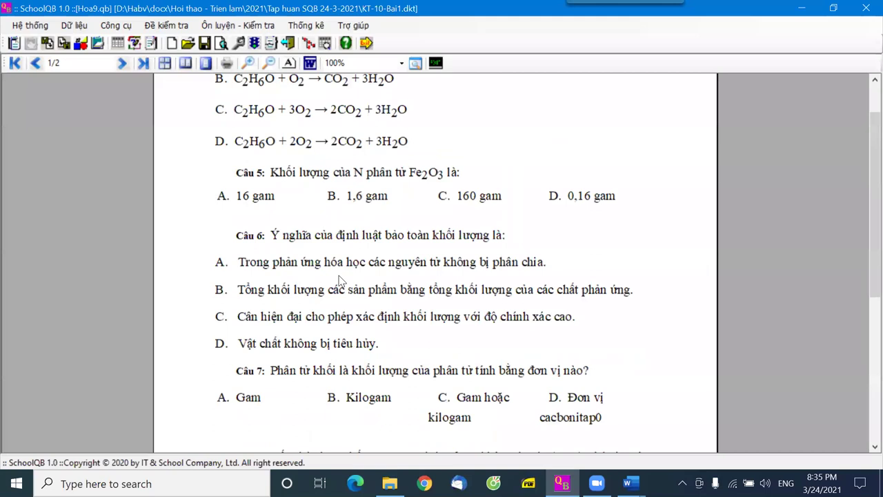
scroll(339, 279, down, 6)
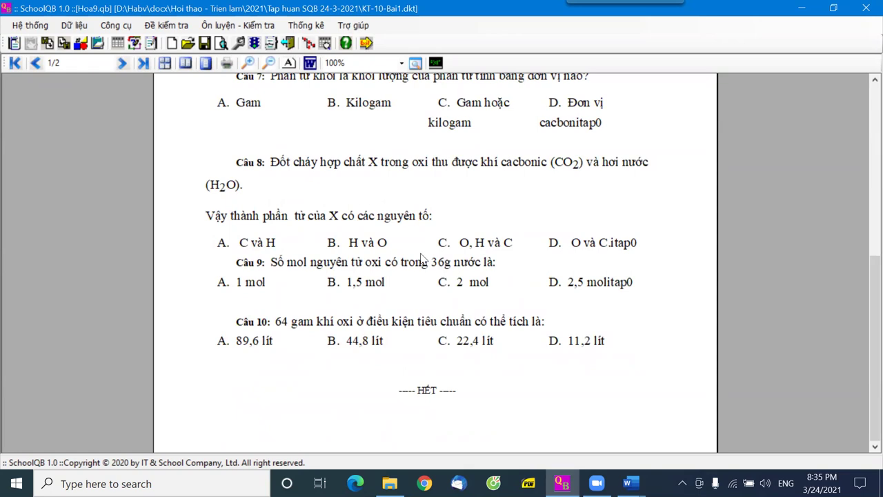
scroll(417, 251, up, 2)
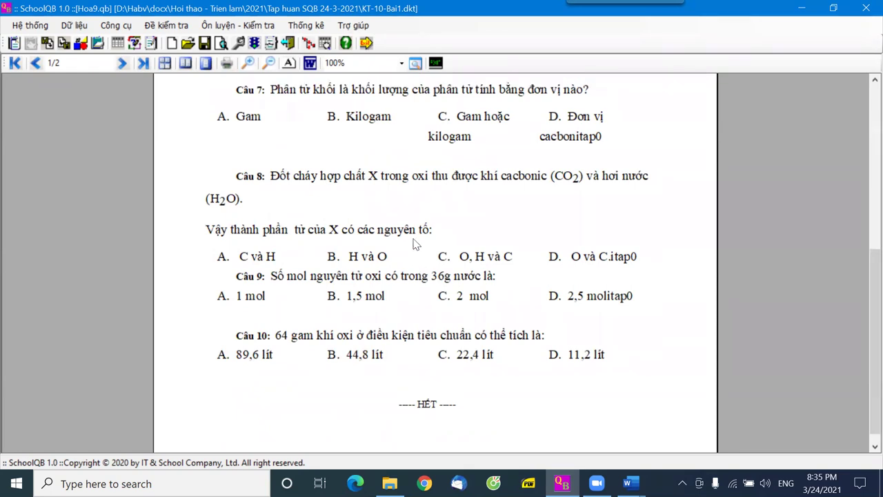
click(309, 63)
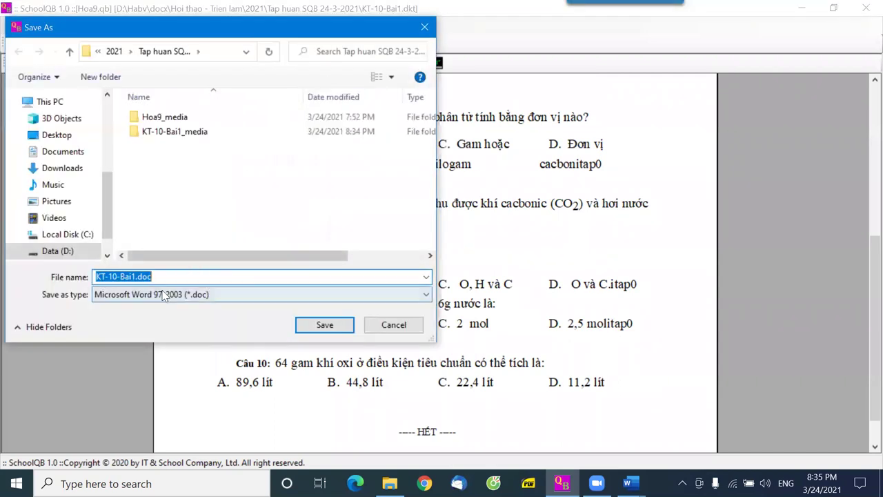
click(191, 303)
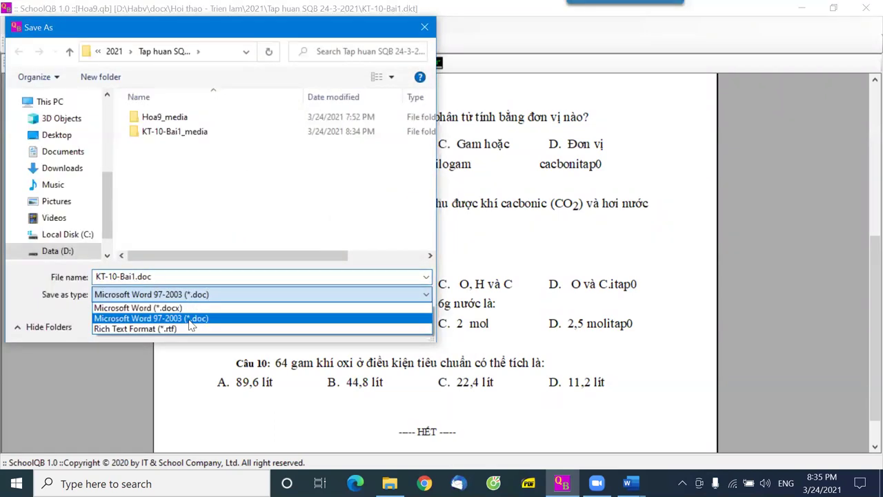
click(175, 310)
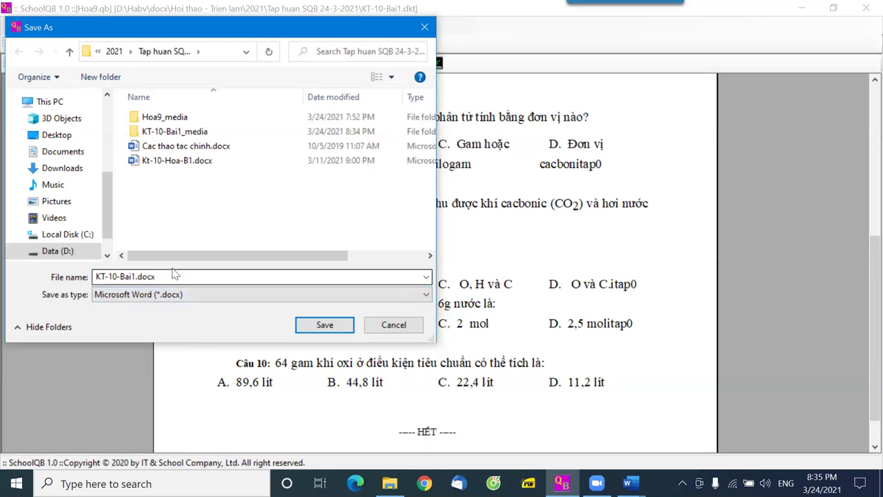
click(395, 325)
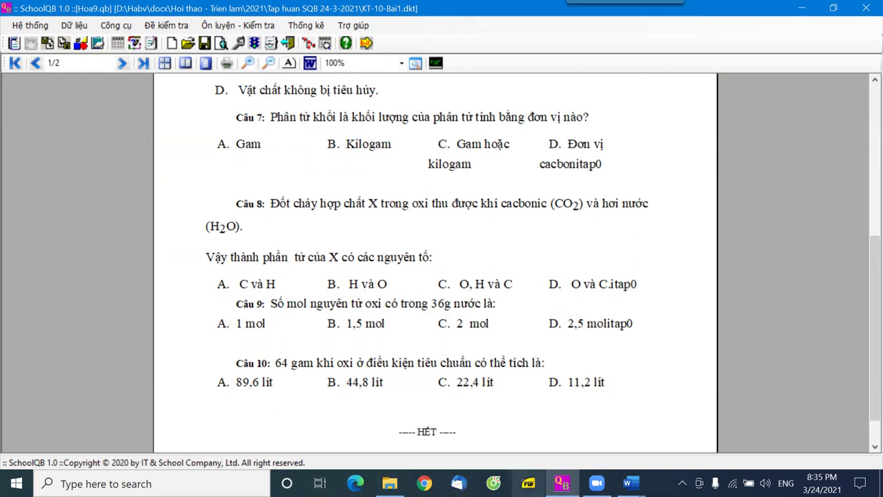
Step: Check the list of operations in the Word document "Cac thao tac chinh.docx" and return to SchoolQB
click(628, 483)
click(678, 452)
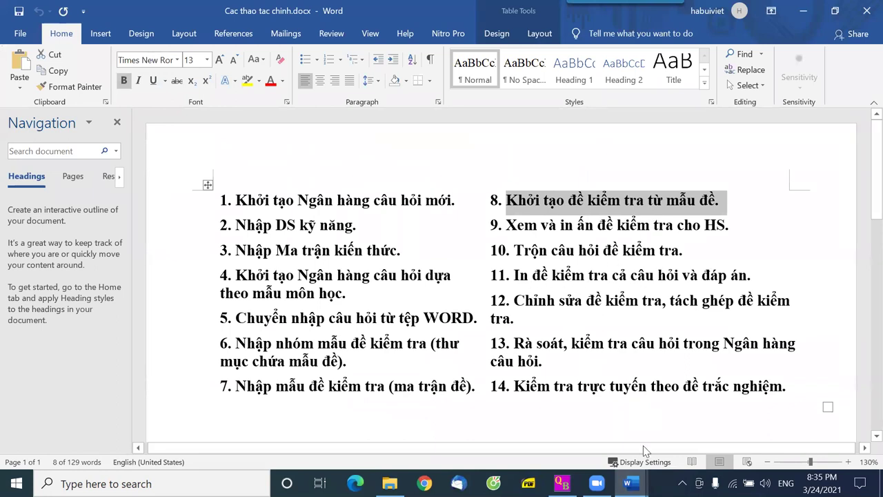
click(562, 483)
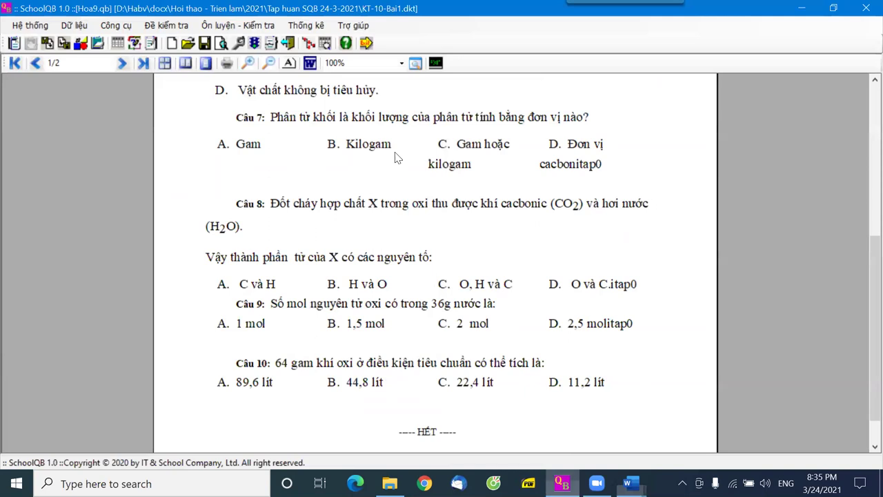
Step: Close the preview of the KT-10-Bai1 test paper
click(437, 66)
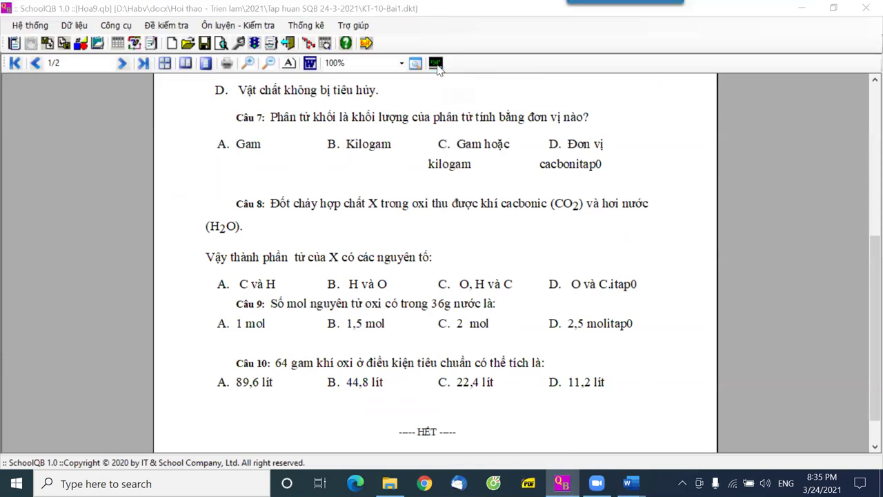
click(437, 67)
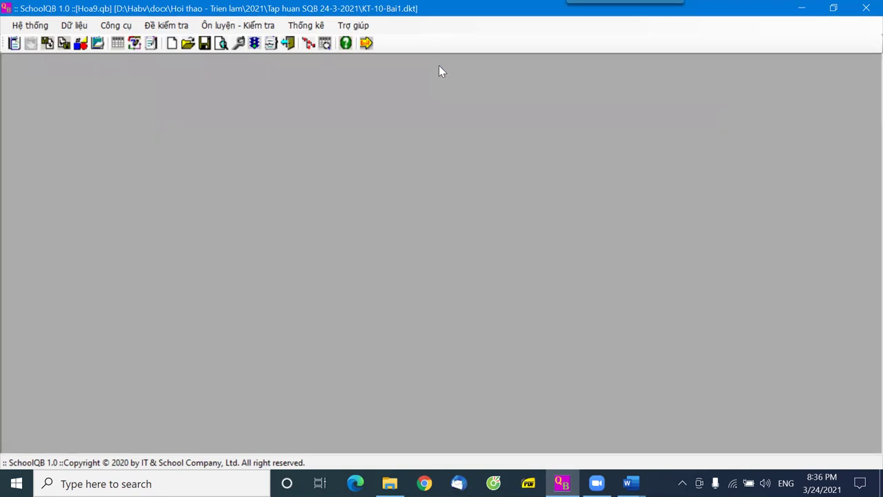
double_click(439, 8)
click(635, 85)
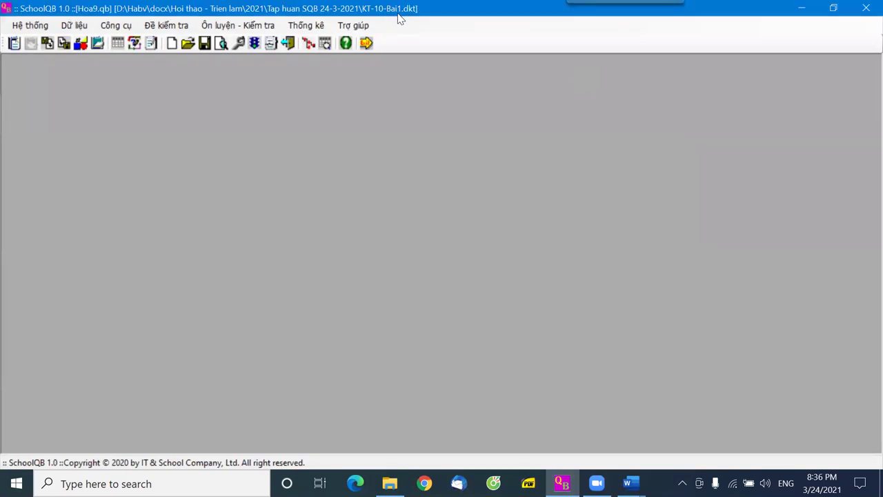
Step: Preview the KT-10-Bai1 answer sheet in the sequential style "In tuần tự đáp án, đáp số" with the test code, and close it
click(167, 27)
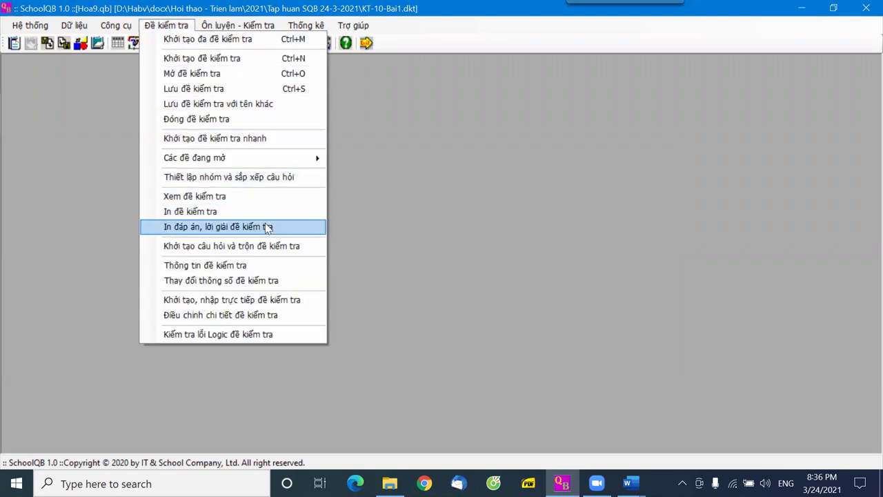
click(196, 233)
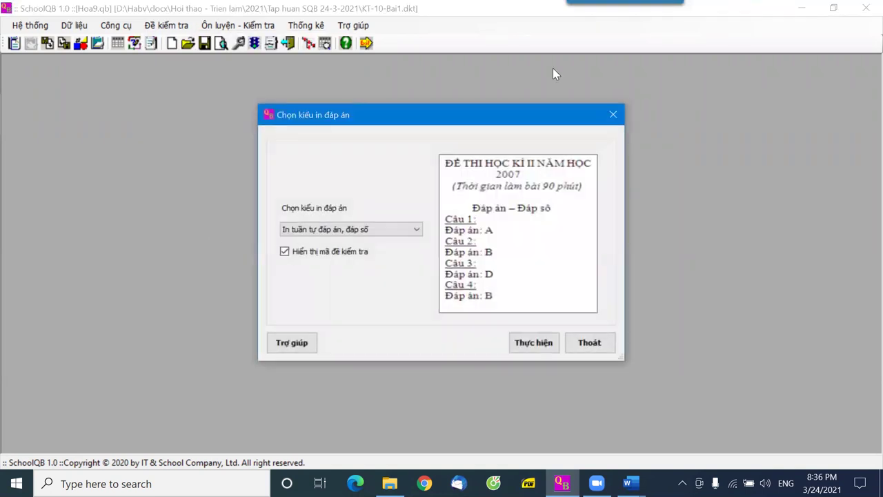
click(526, 347)
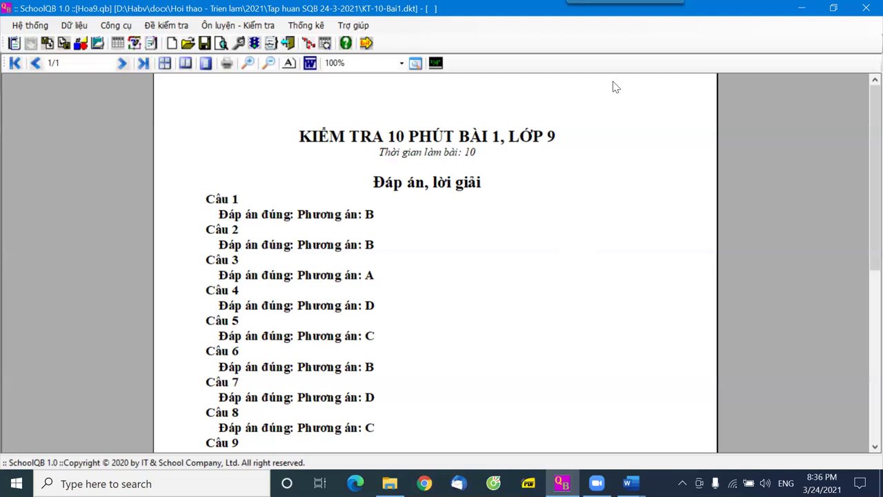
click(437, 65)
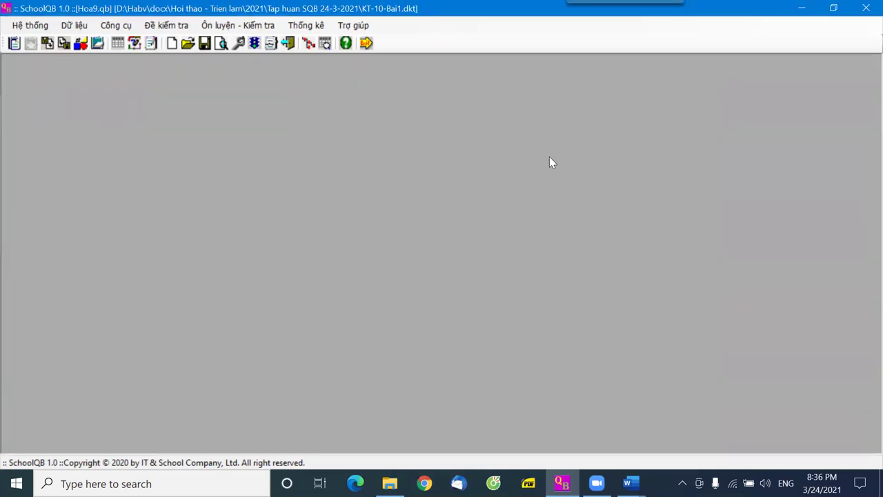
Step: Switch to File Explorer, examine the test files in the folder "Tap huan SQB 24-3-2021", and return to SchoolQB
click(389, 483)
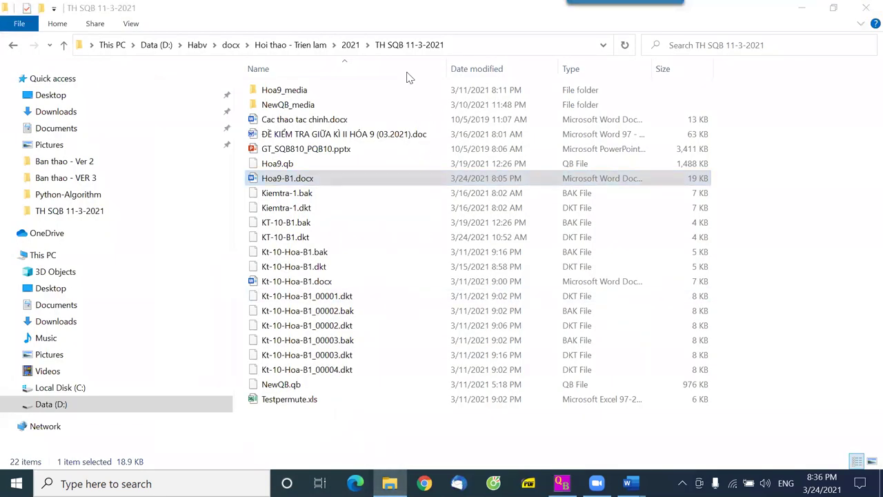
click(347, 48)
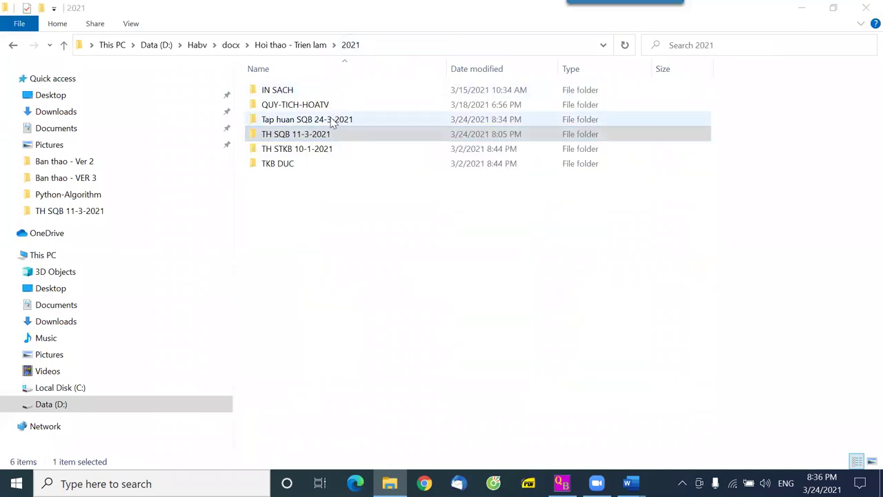
double_click(292, 118)
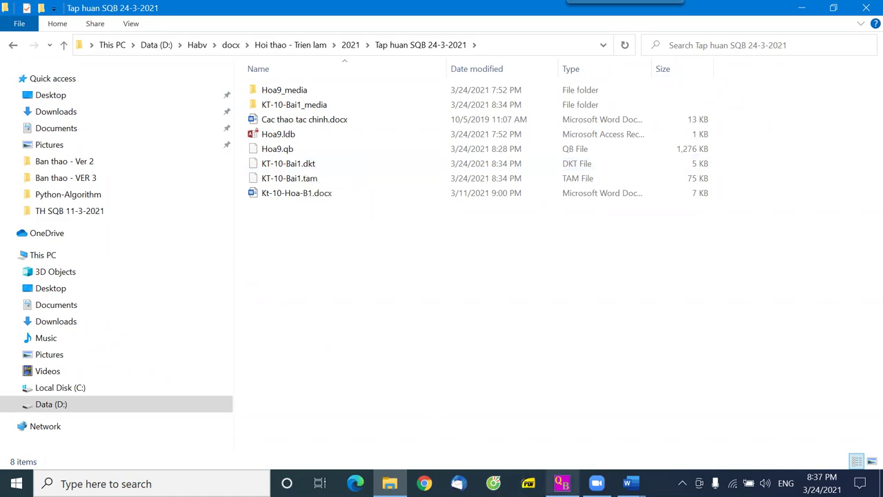
click(562, 483)
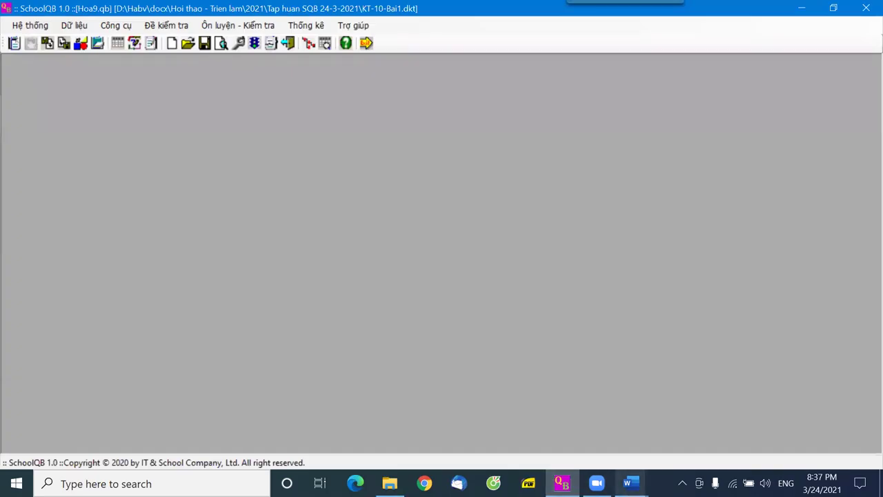
Step: In the Word operations list, highlight item 14, "Kiểm tra trực tuyến theo đề trắc nghiệm"
mouse_move(629, 483)
click(581, 432)
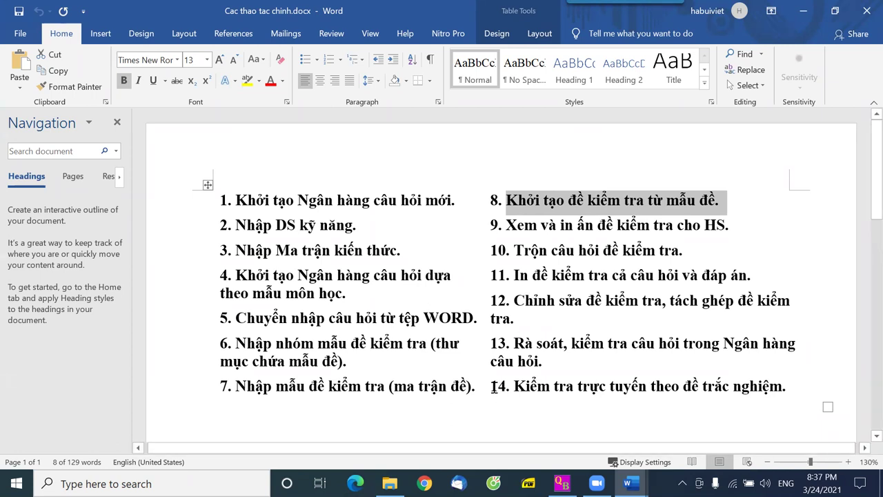
drag(511, 385, 812, 382)
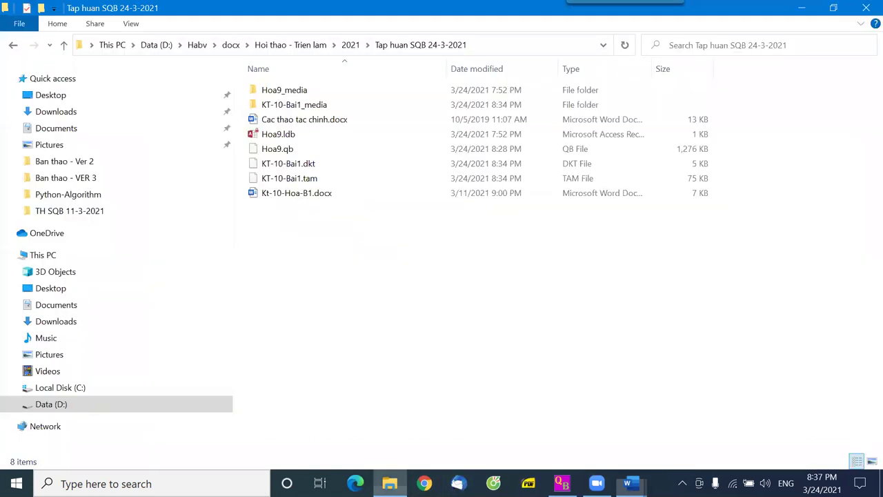
Step: Locate the test file KT-10-Bai1.dkt in File Explorer and return to SchoolQB
click(389, 482)
click(306, 165)
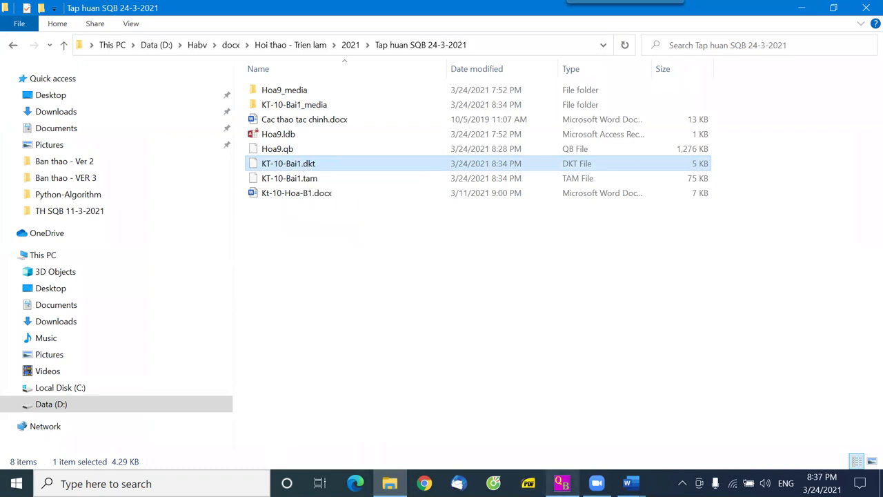
click(562, 482)
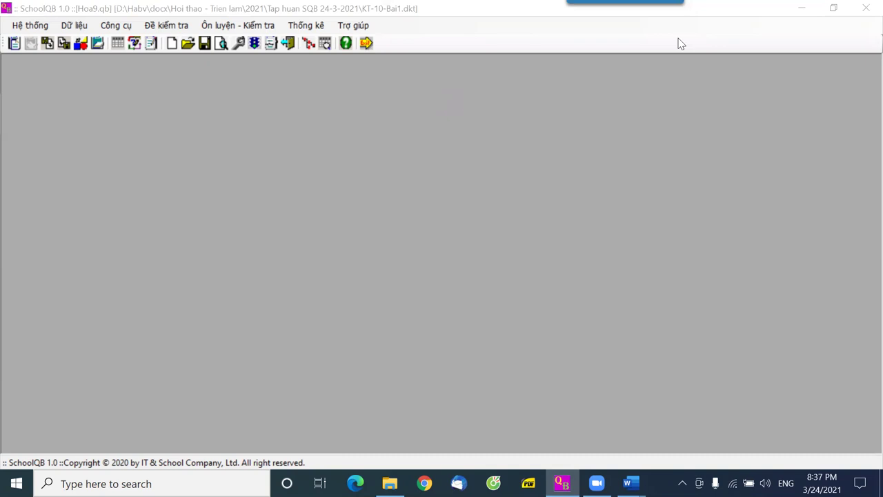
Step: Start the online test on the open KT-10-Bai1 paper after entering the student's name, class 9A and the candidate number
click(233, 30)
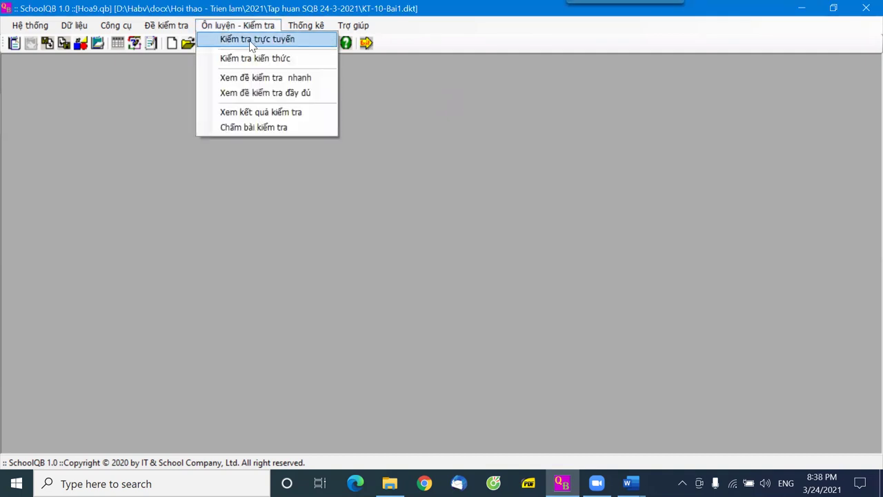
click(290, 41)
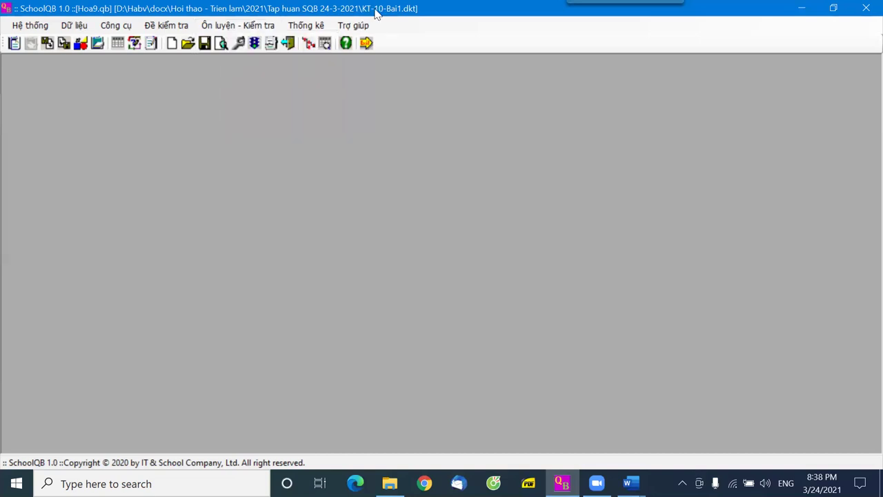
click(230, 26)
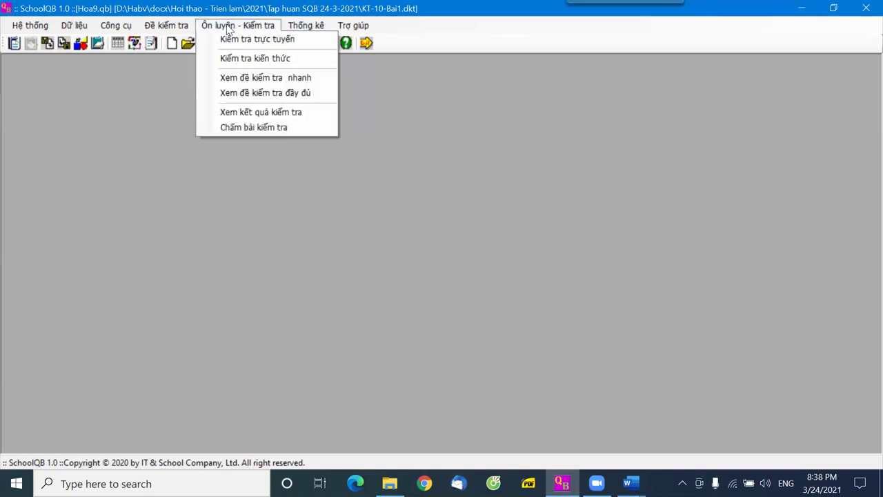
click(247, 42)
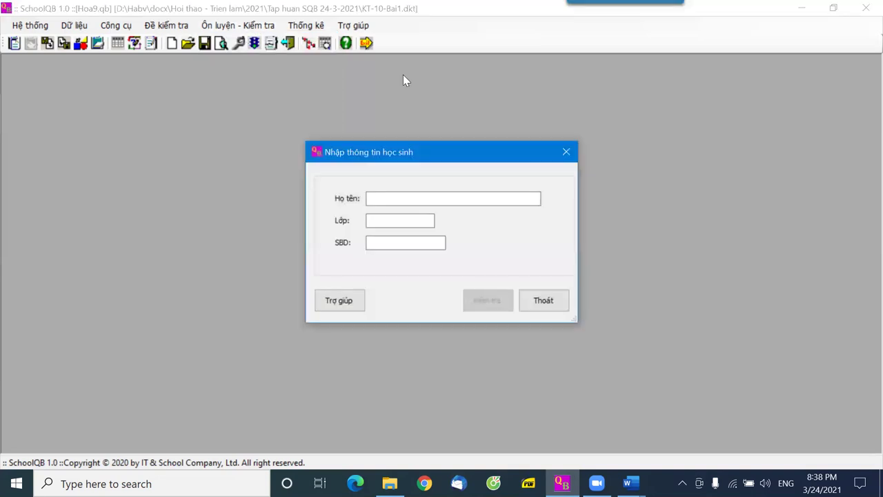
click(384, 197)
text(Hà)
key(Tab)
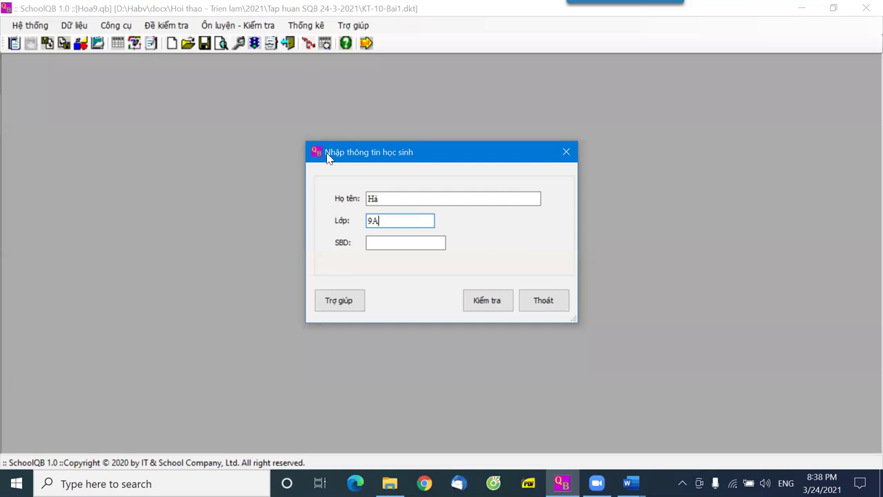
click(399, 241)
text(123)
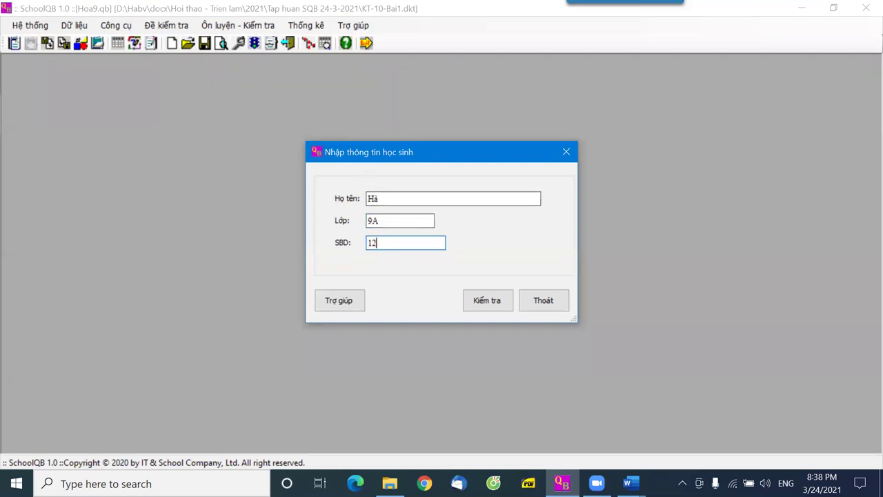
click(489, 306)
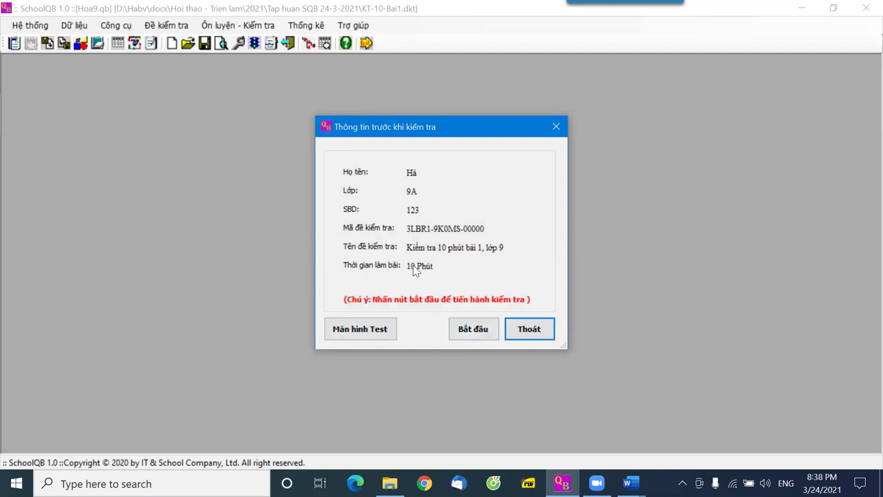
click(473, 329)
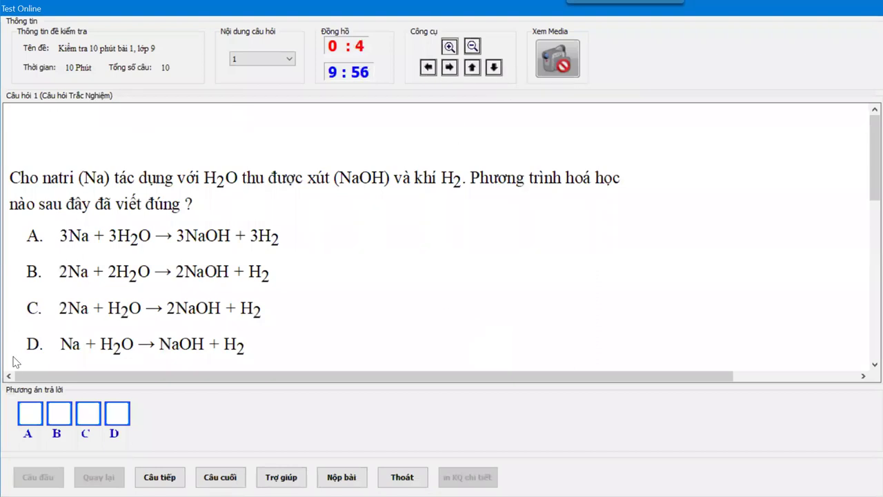
Step: Answer the first five questions of the online test: 1 with B, 2 with A, 3 with C, 4 with D and 5 with C
click(29, 422)
click(59, 420)
key(Return)
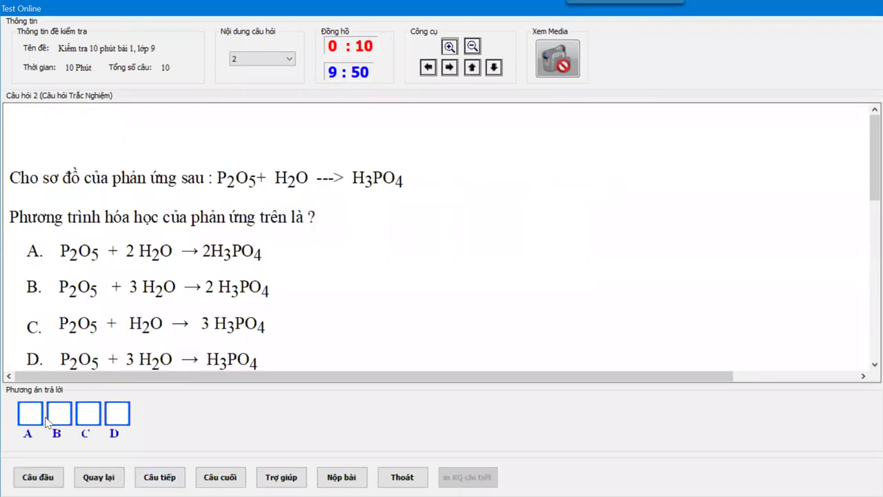
click(38, 421)
click(158, 476)
click(90, 412)
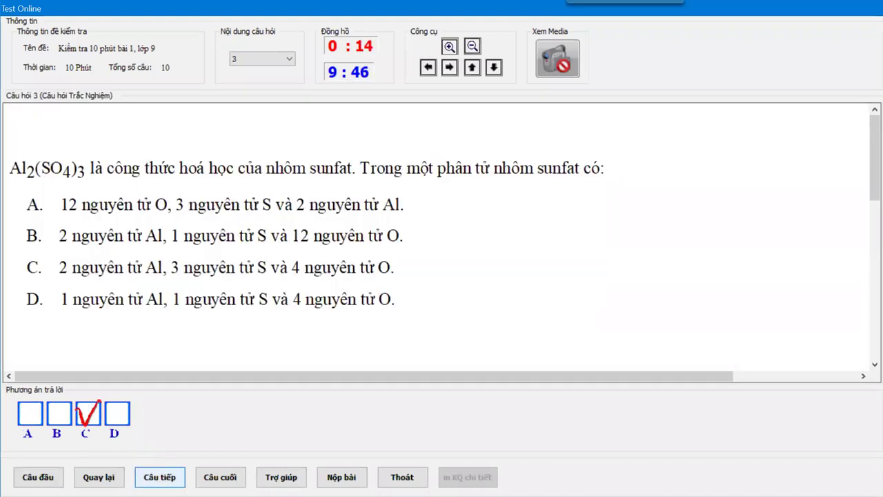
click(161, 475)
click(122, 414)
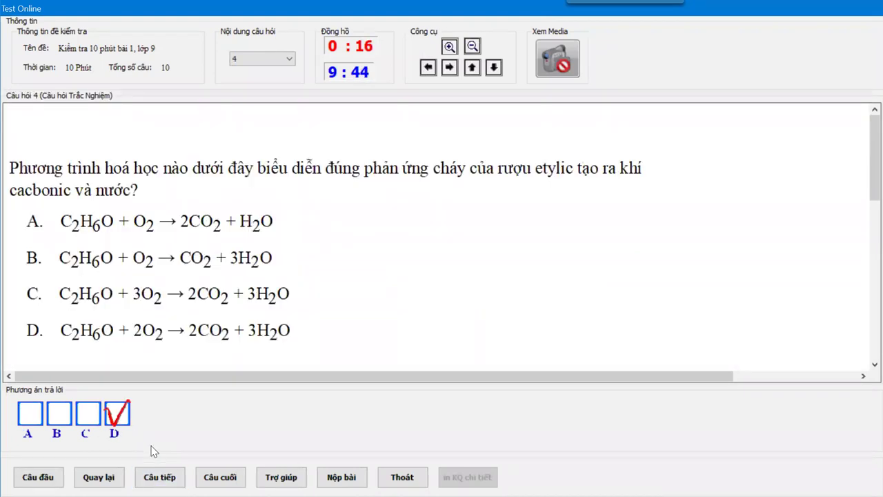
click(160, 476)
click(95, 416)
Step: Go back to question 3, change its answer to D, and return to question 5
click(96, 474)
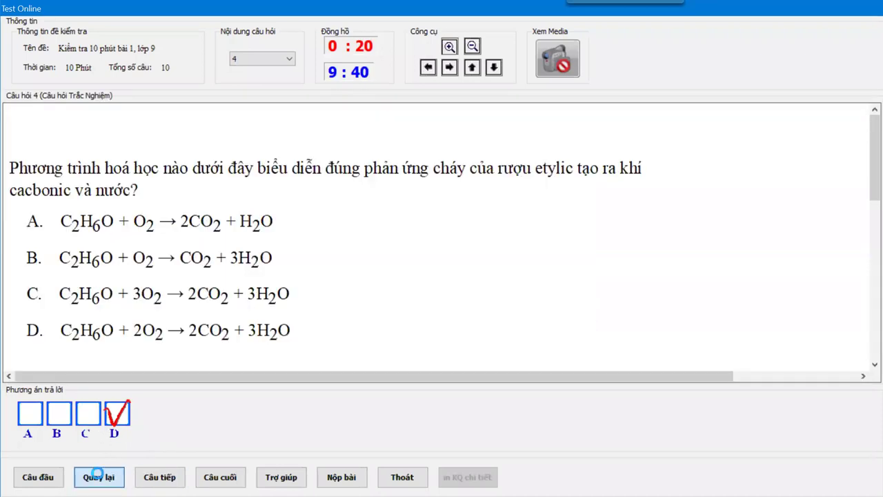
click(96, 475)
click(123, 418)
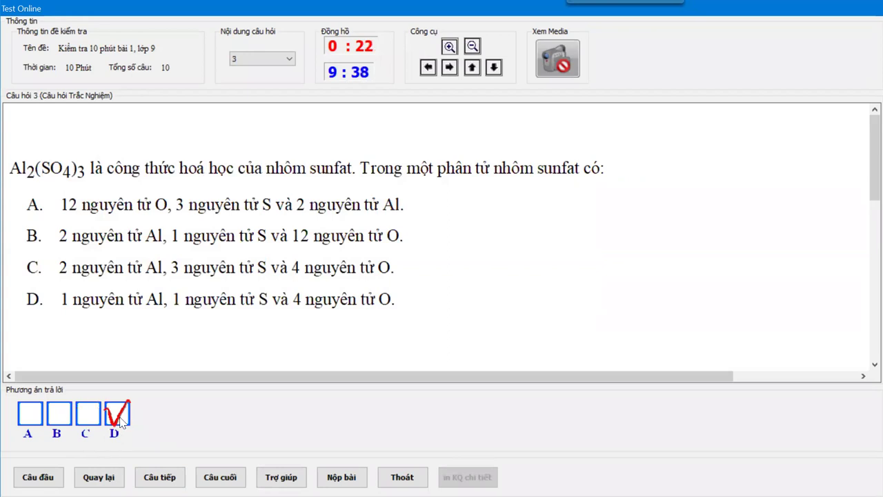
click(160, 476)
click(160, 476)
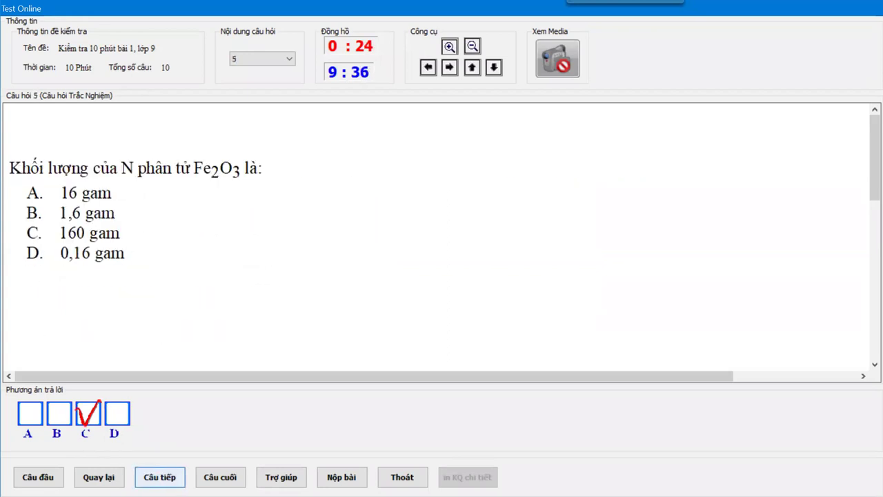
Step: Answer the remaining questions: 6 with D, 7 with C, 8 with B, 9 with C and 10 with D
click(160, 476)
click(118, 413)
click(145, 475)
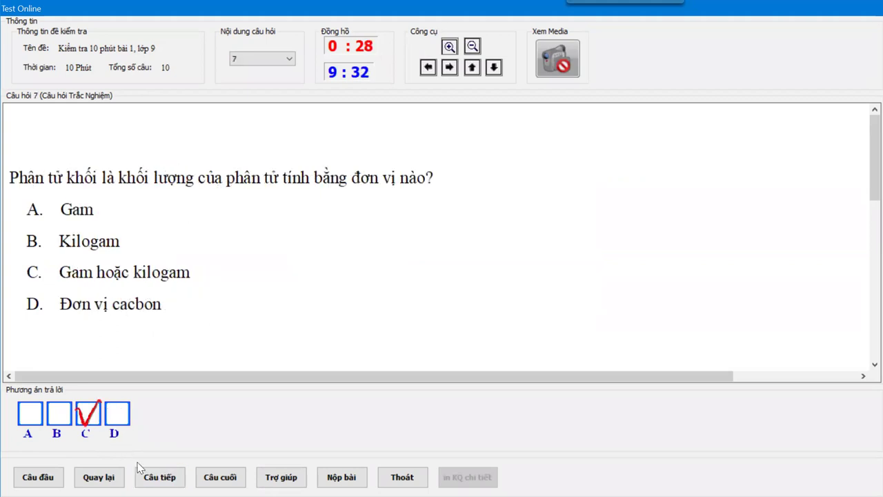
click(145, 475)
click(159, 476)
click(88, 413)
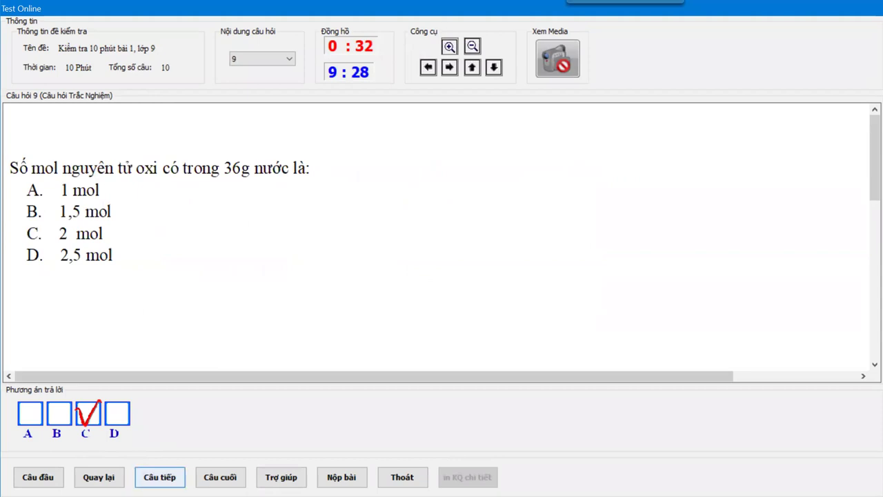
click(159, 476)
click(117, 413)
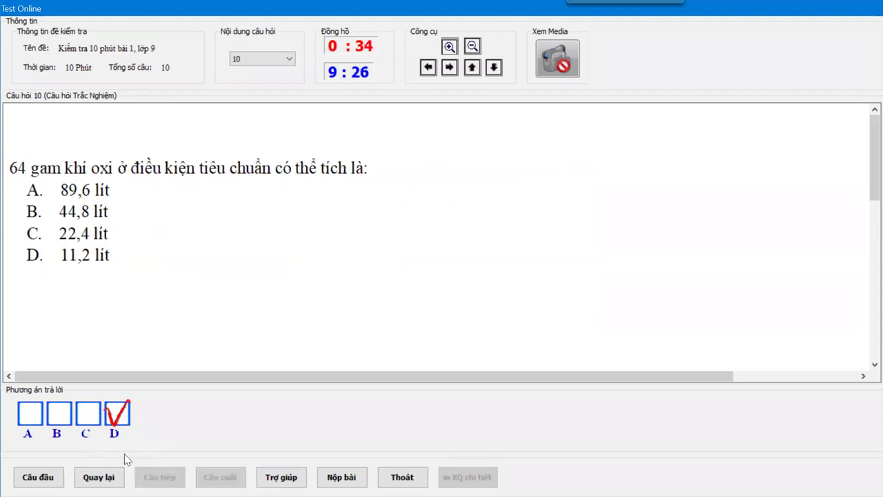
Step: Revisit questions 1, 7 and 8, and submit the test before its time is up
click(265, 58)
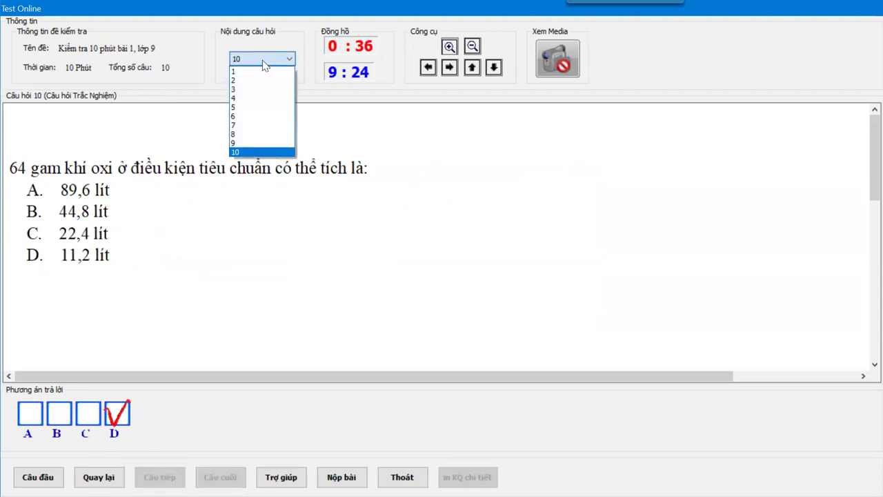
click(253, 71)
click(262, 60)
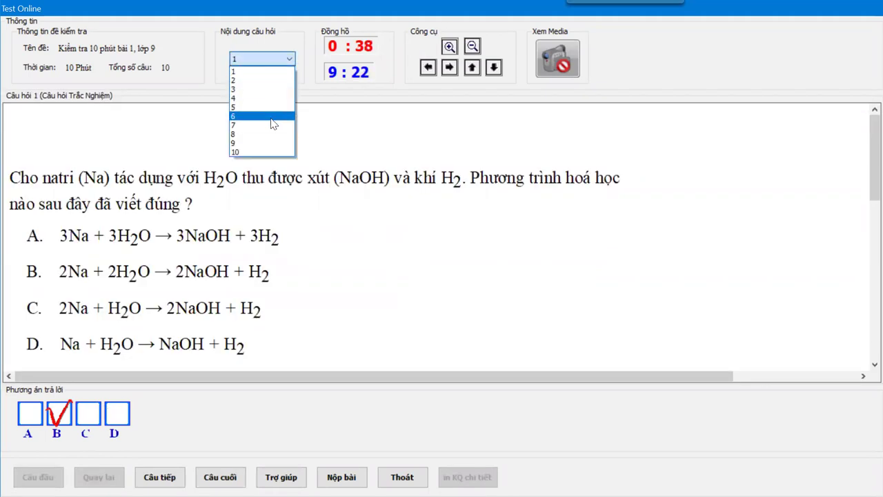
click(272, 125)
click(266, 59)
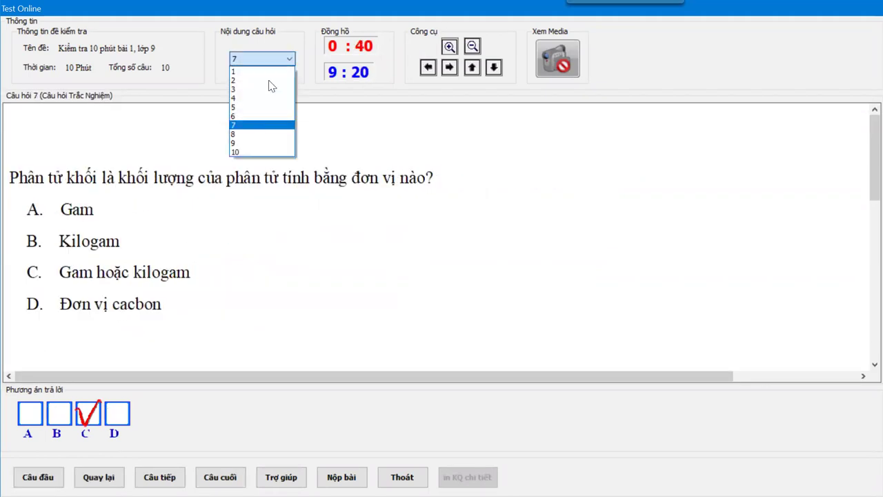
click(253, 134)
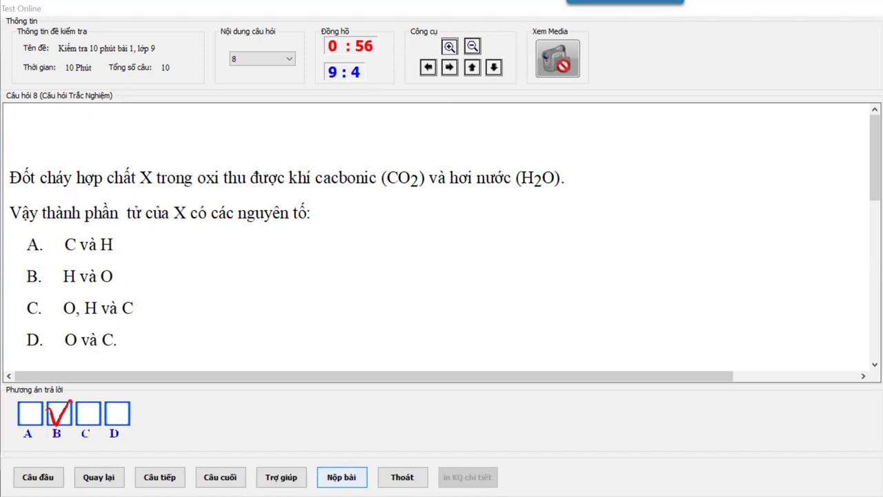
click(342, 476)
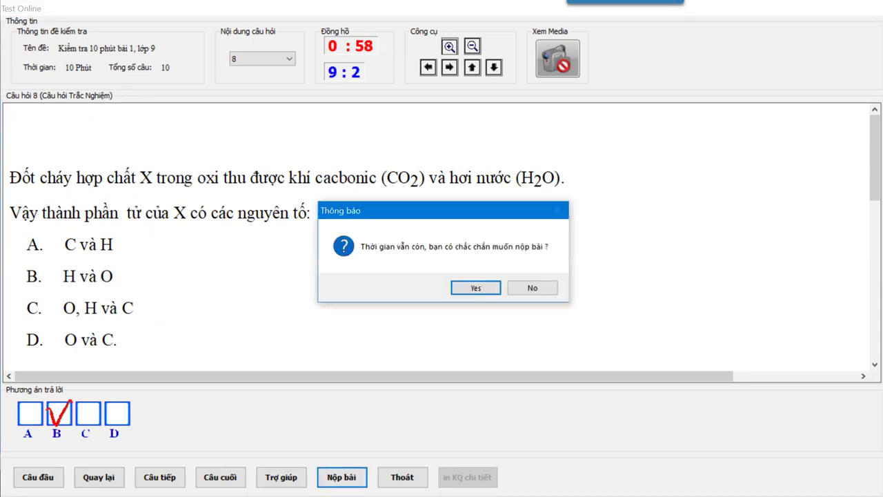
click(476, 288)
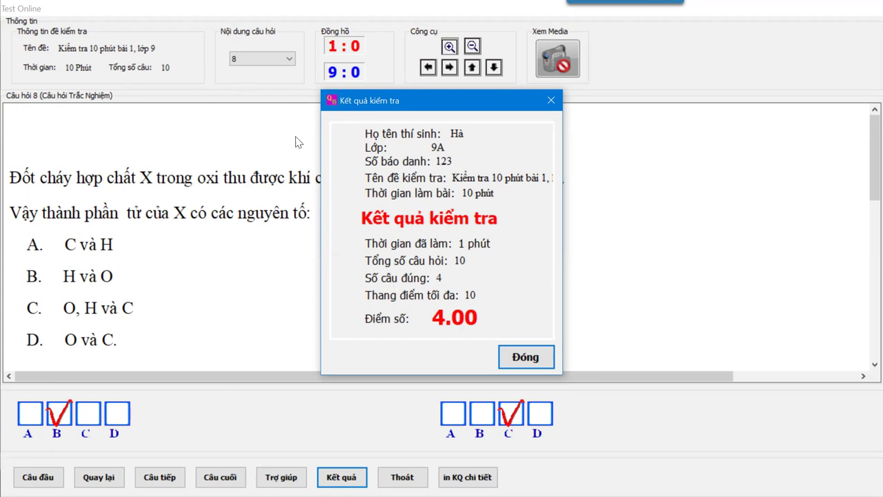
Step: Close the test result, switch to Cac thao tac chinh.docx in Word and highlight item 12 about editing, splitting and merging tests
click(522, 357)
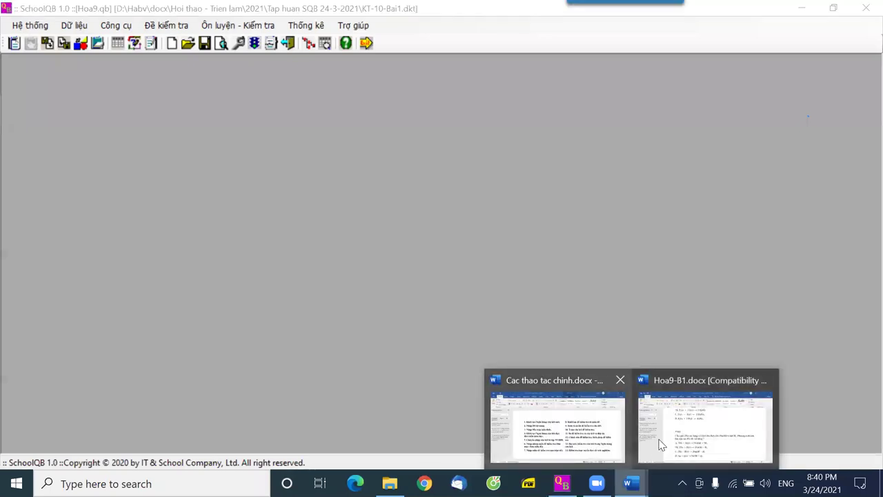
click(552, 431)
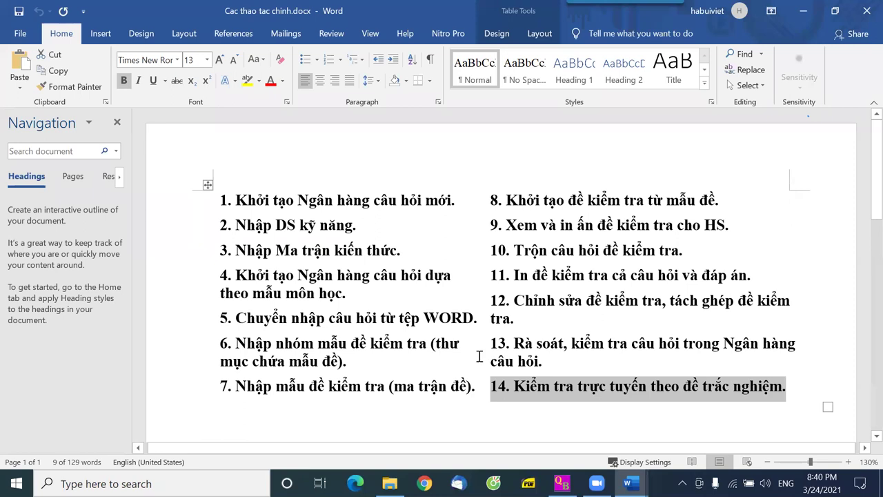
drag(517, 300, 816, 318)
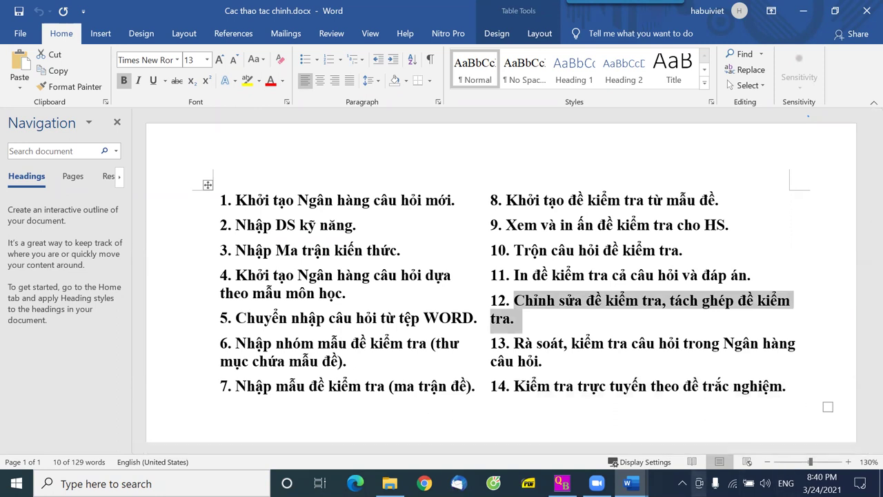
Step: Switch back to SchoolQB and open the detailed adjustment (Điều chỉnh chi tiết đề kiểm tra) of the current test
click(562, 482)
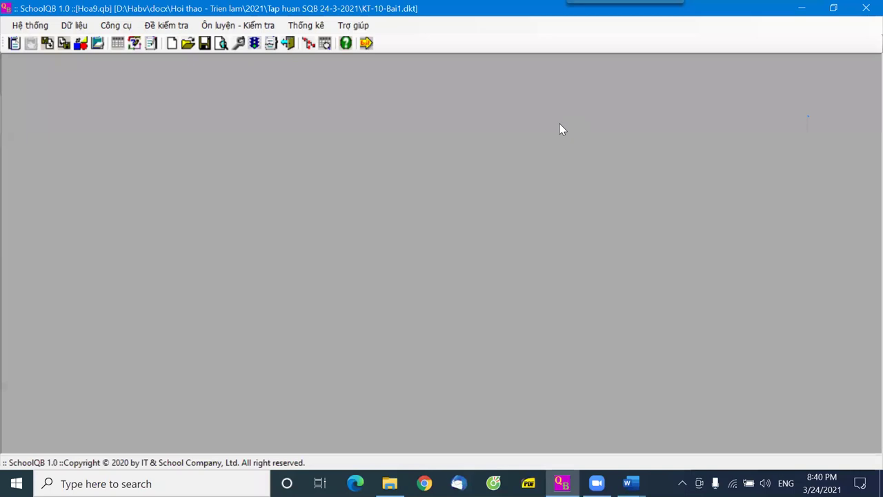
click(389, 12)
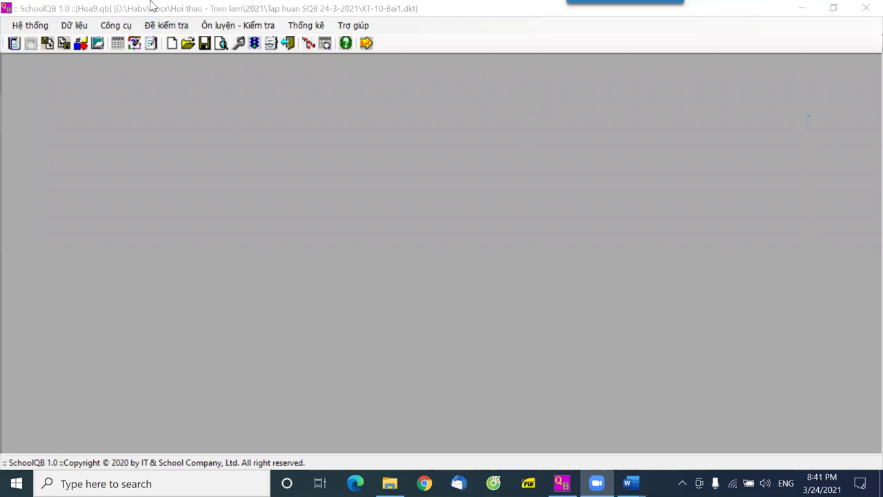
click(159, 27)
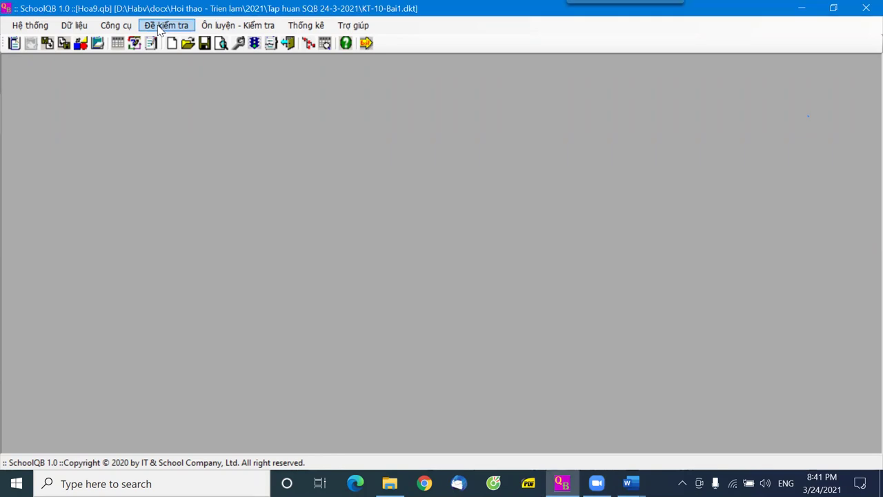
click(159, 28)
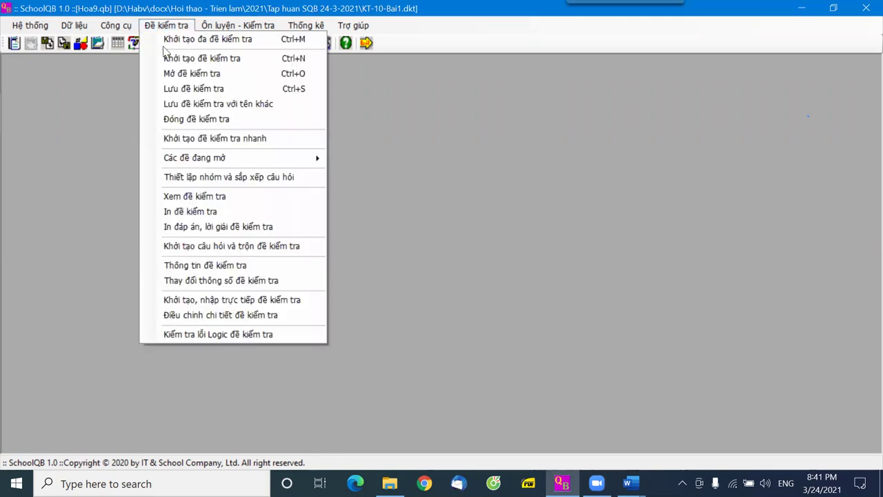
click(230, 322)
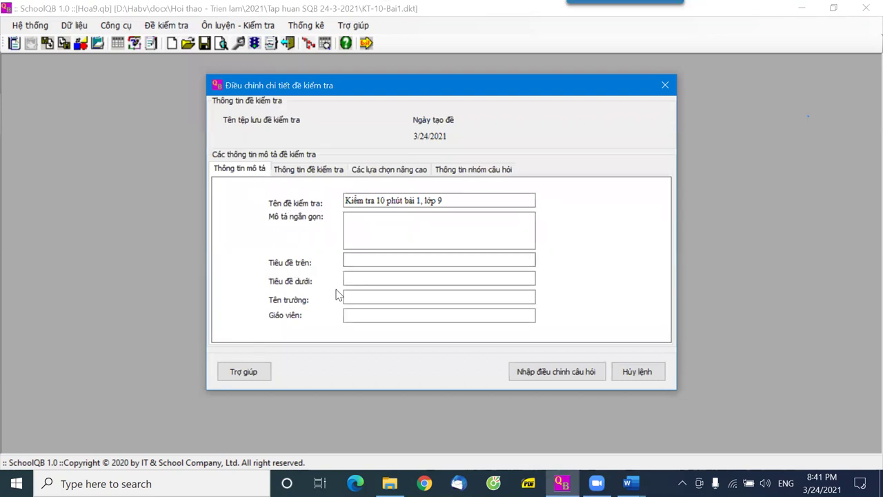
Step: Review the test's duration, maximum score, scoring method, advanced password and print options, and question groups
click(295, 170)
double_click(321, 205)
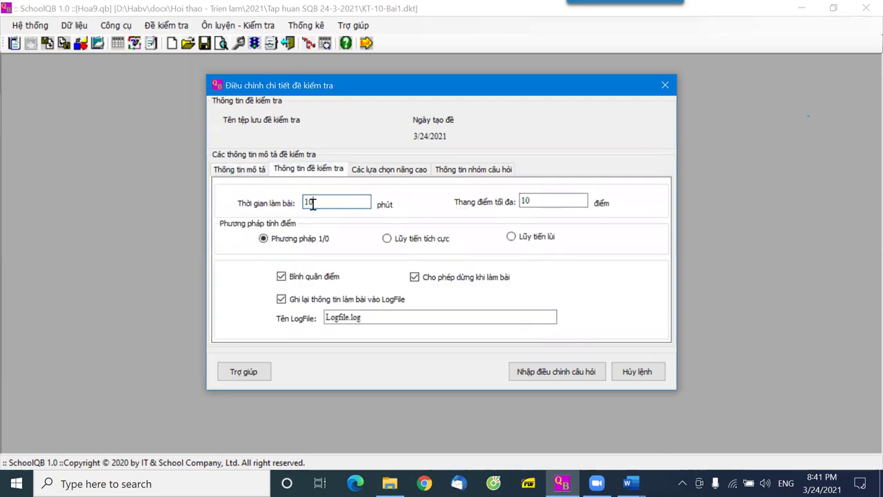
double_click(530, 200)
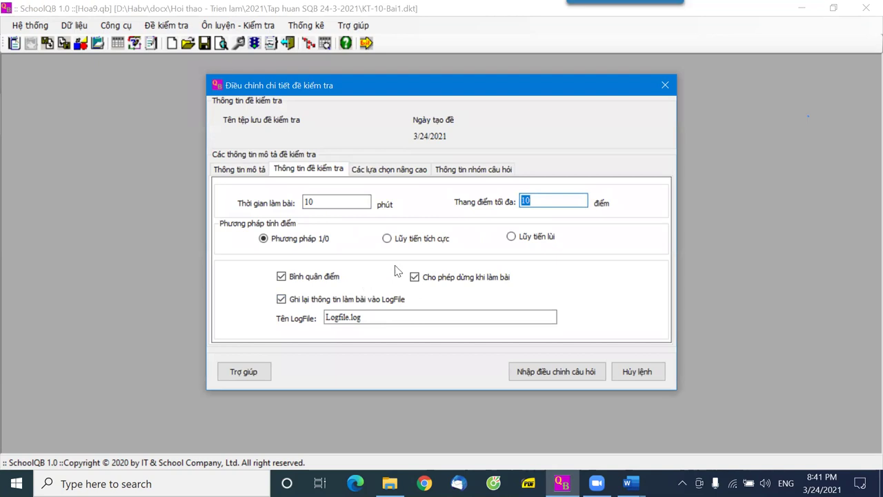
click(378, 170)
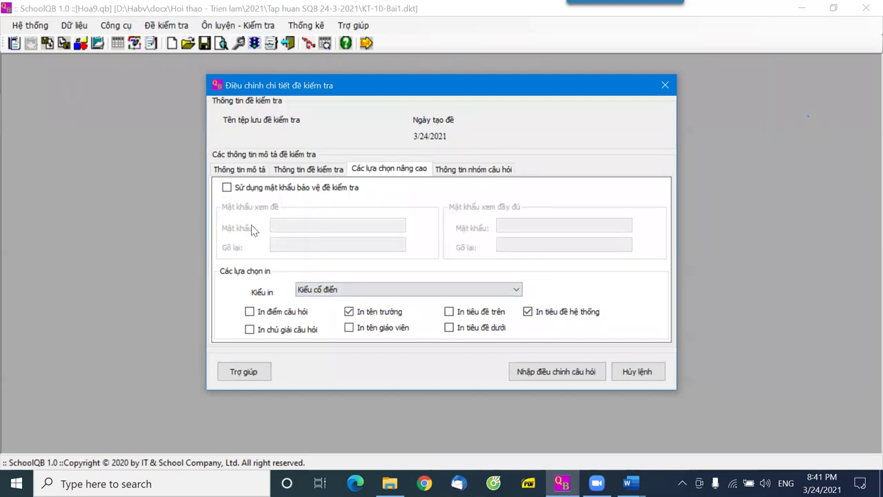
click(465, 174)
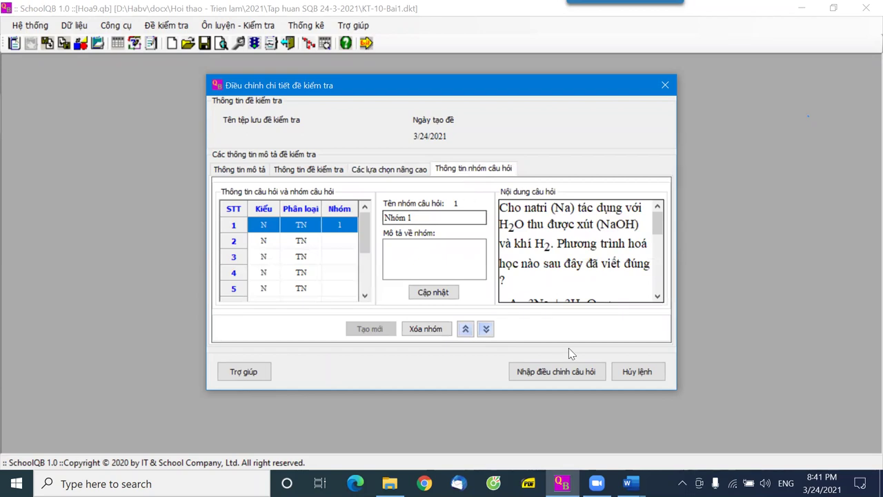
Step: Open the test's questions for adjustment and examine question 2's content, detailed answer and four answer options
click(552, 371)
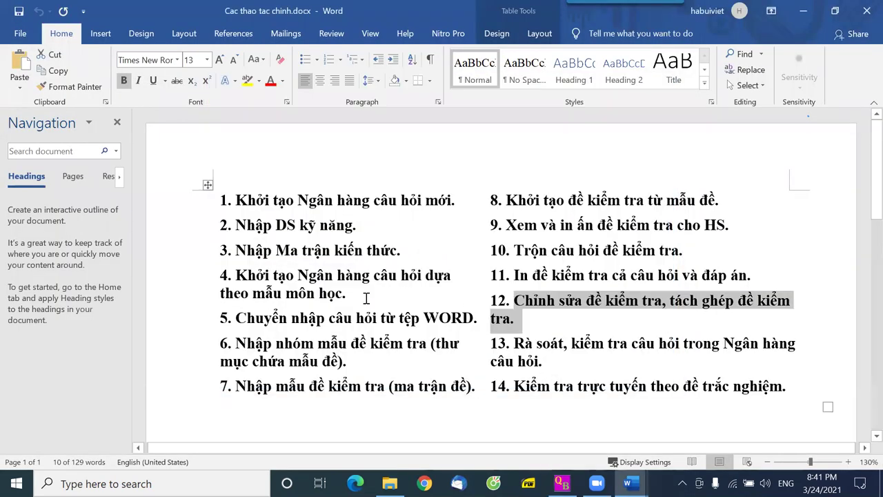
click(562, 483)
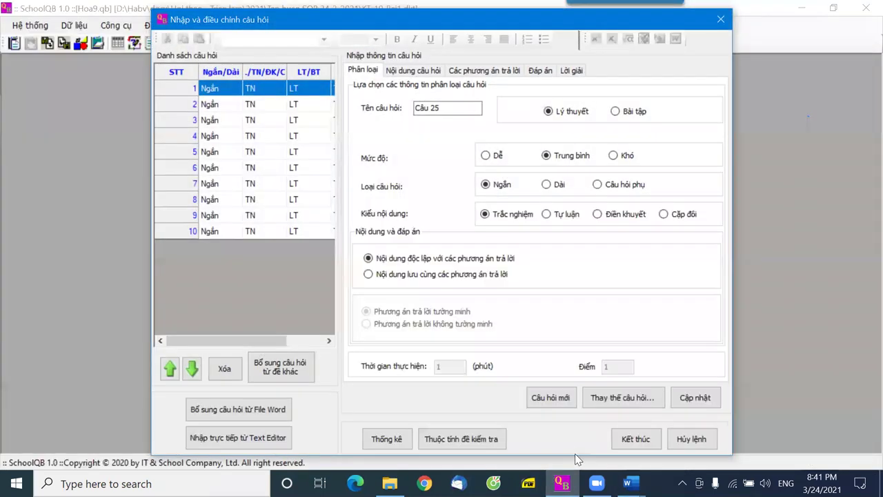
click(221, 106)
click(407, 74)
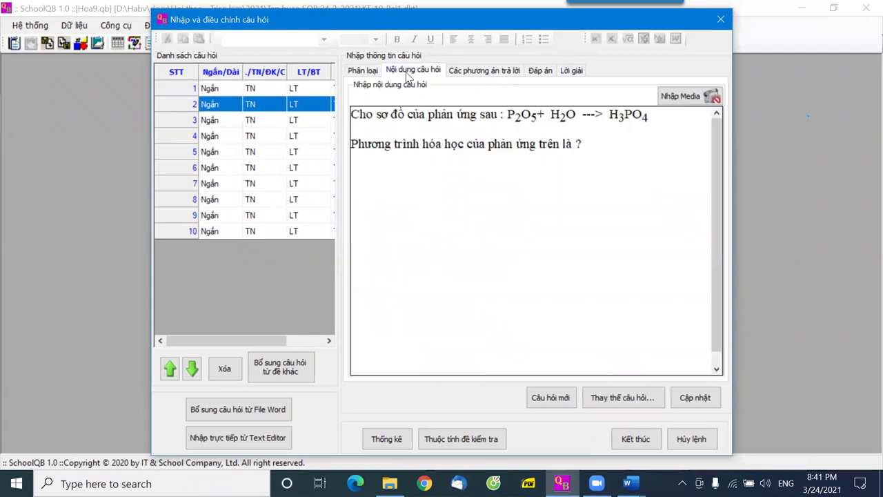
click(486, 75)
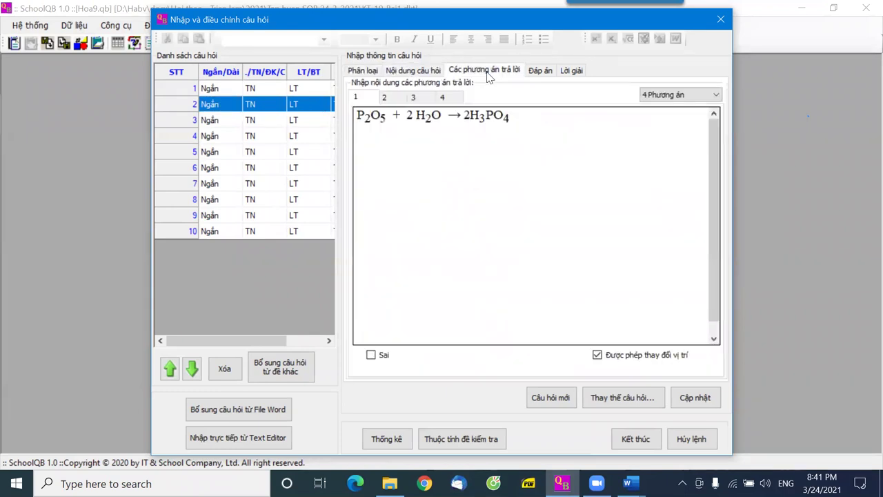
click(540, 72)
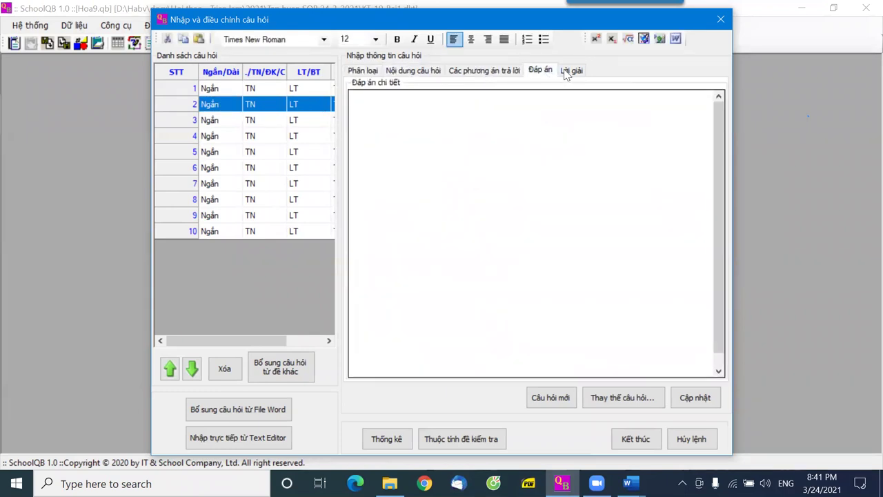
click(479, 75)
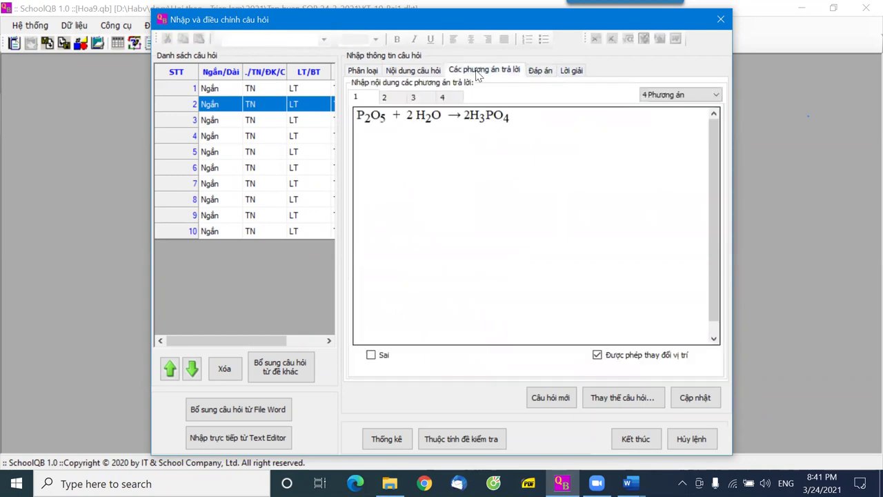
click(386, 98)
click(413, 99)
click(442, 98)
Step: Look through questions 3 to 6 of the test and delete question 3
click(267, 122)
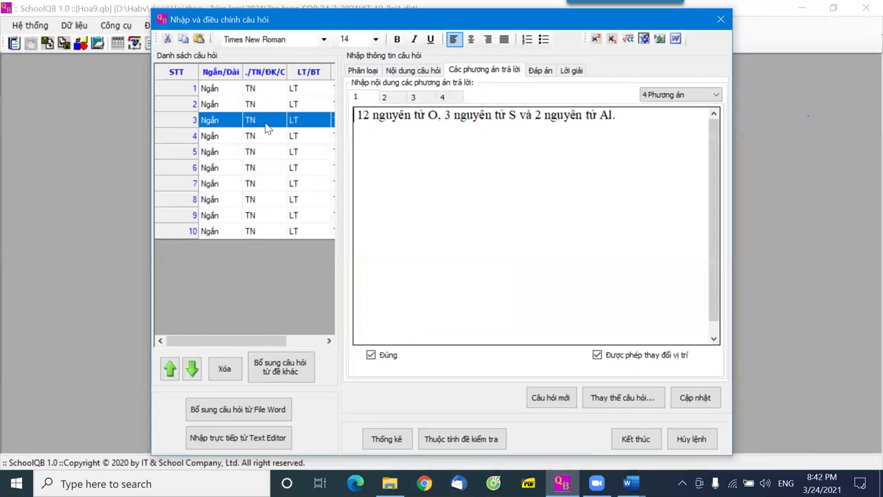
click(258, 137)
click(249, 156)
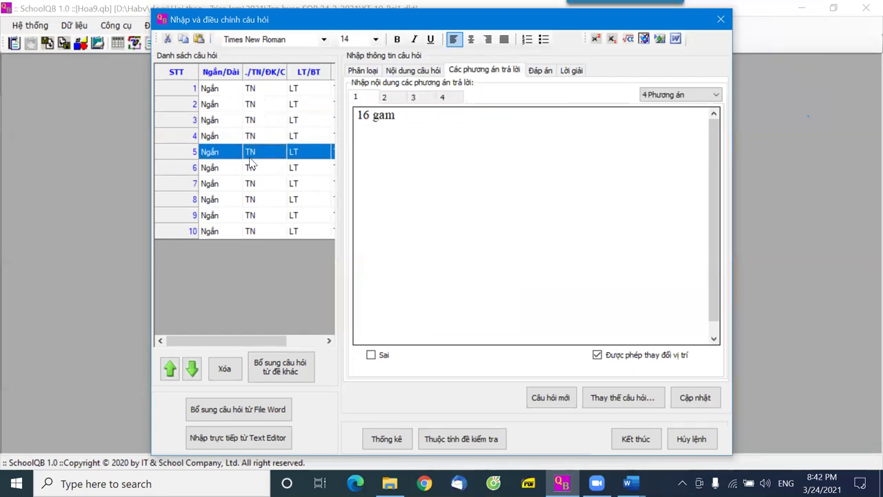
click(221, 174)
click(215, 138)
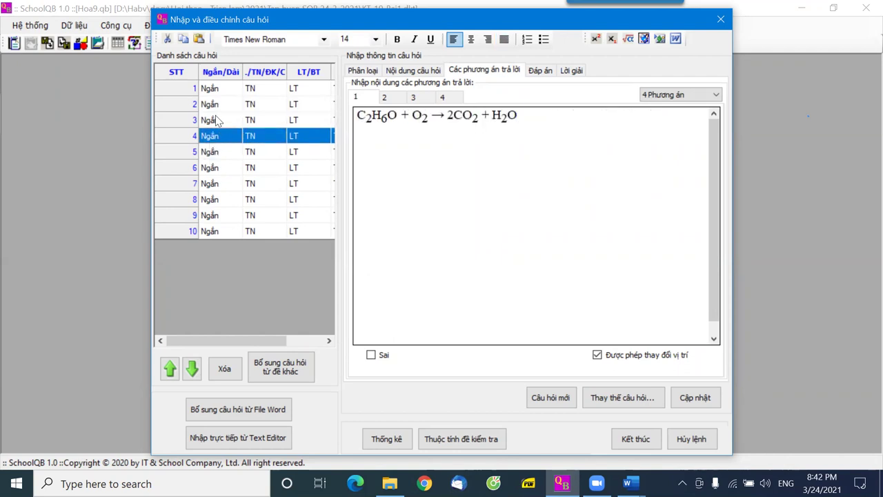
click(220, 122)
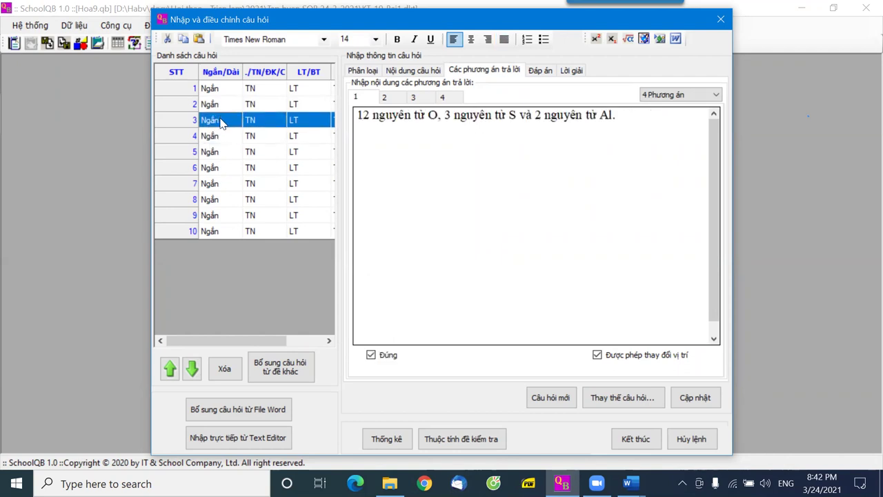
click(225, 369)
click(458, 288)
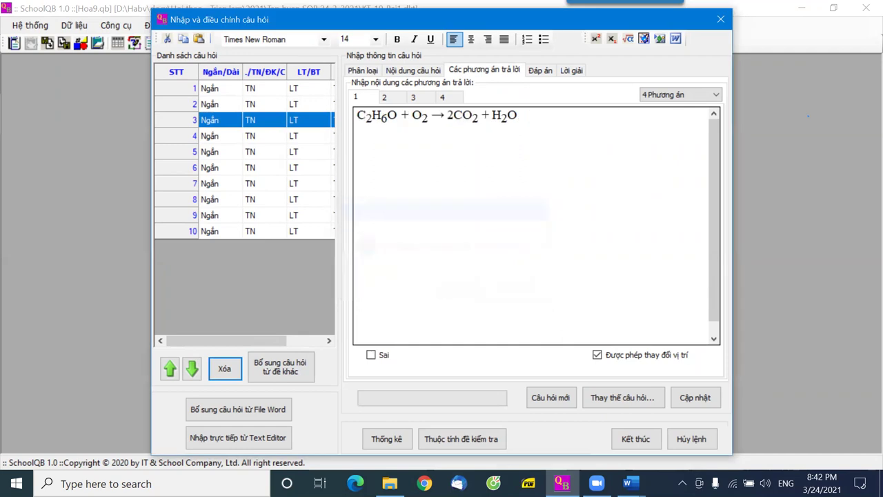
click(283, 376)
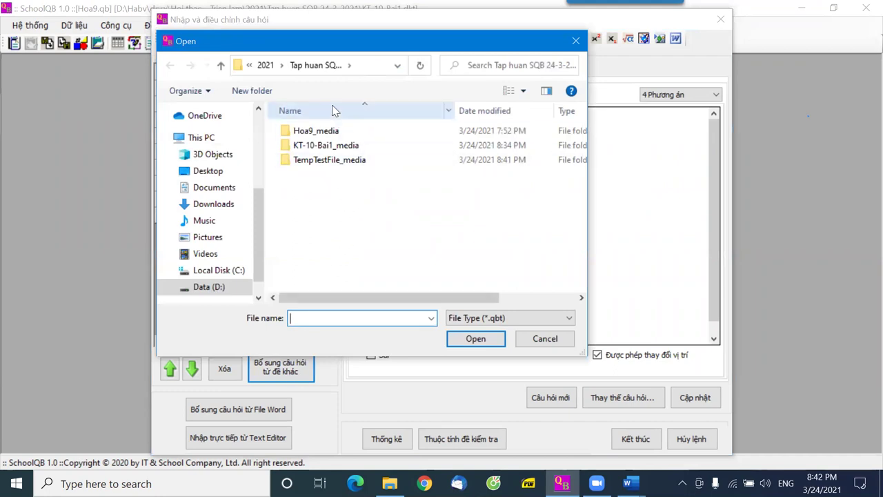
click(264, 65)
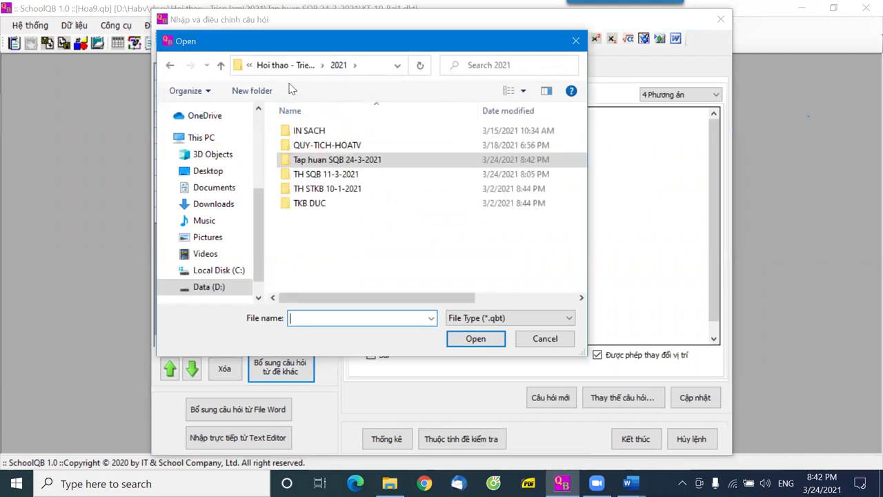
double_click(338, 173)
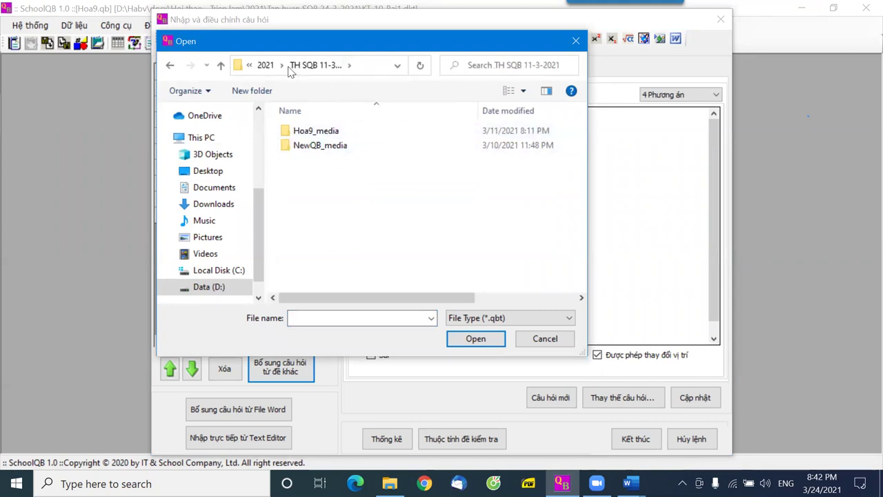
click(265, 65)
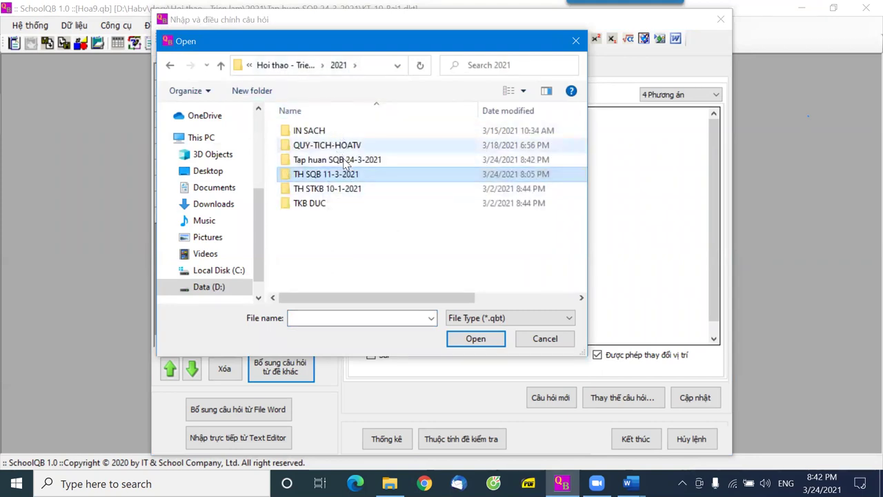
click(548, 338)
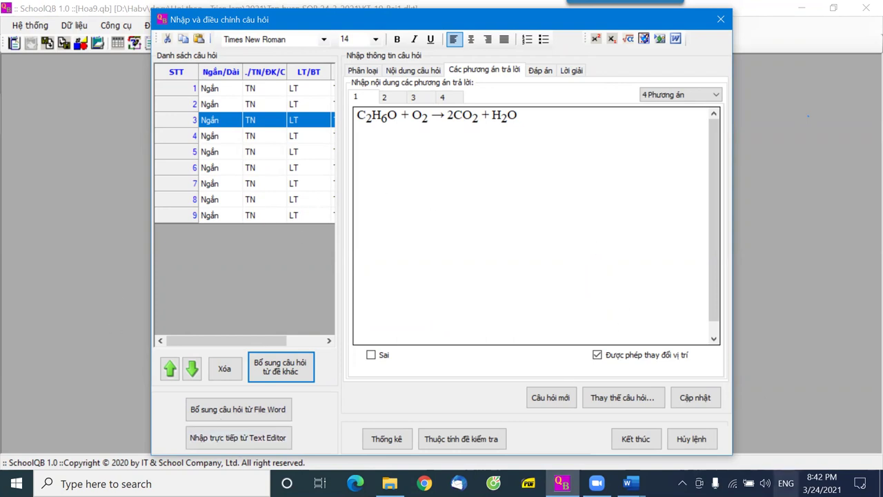
Step: Finish editing the questions, save the test file and choose to open it right away, dismissing the media notice
click(629, 441)
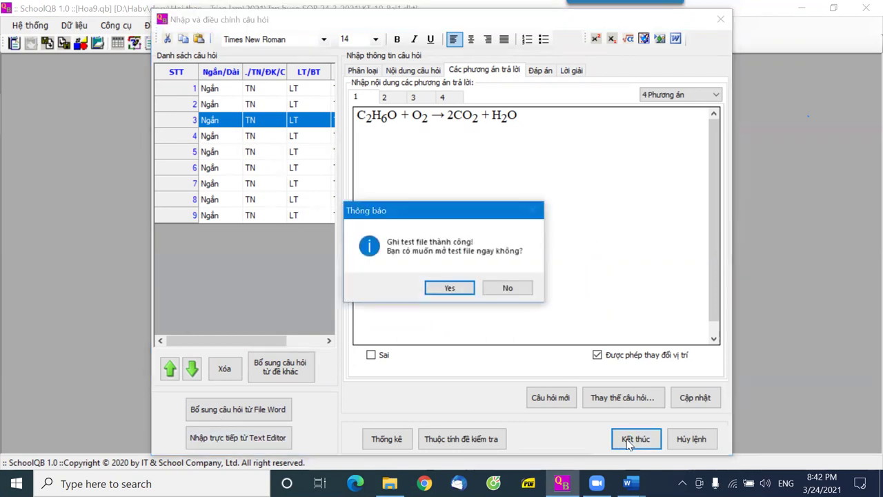
click(459, 289)
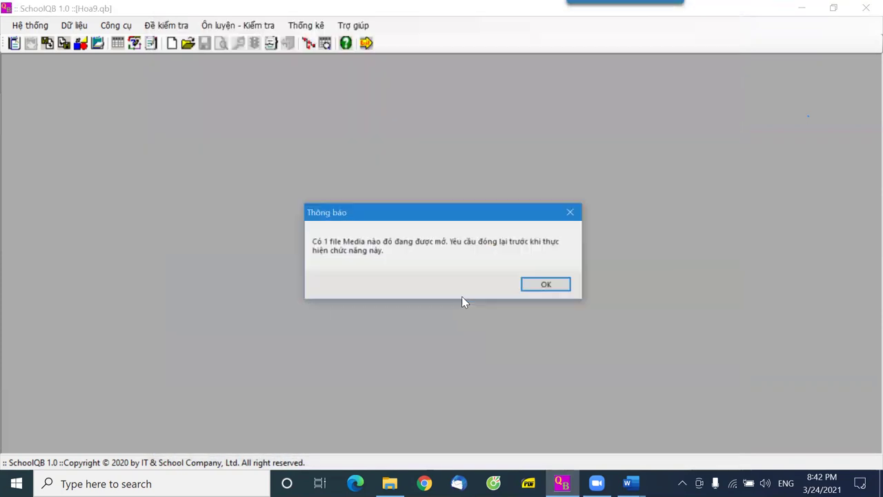
click(552, 285)
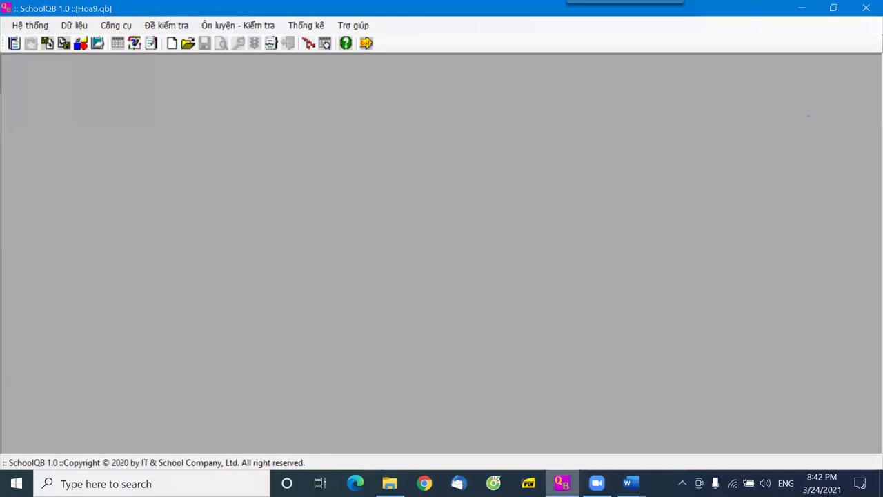
Step: Switch to the Word task list and highlight item 13 about reviewing questions in the question bank
click(628, 483)
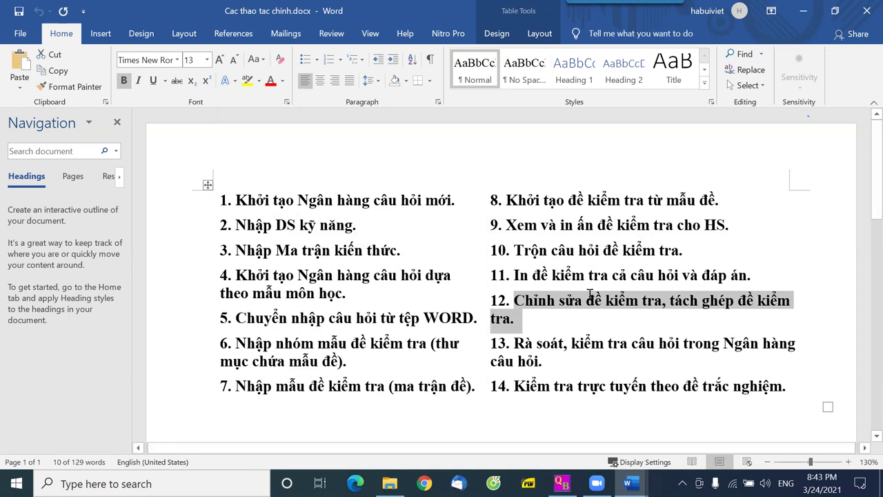
drag(492, 343, 661, 360)
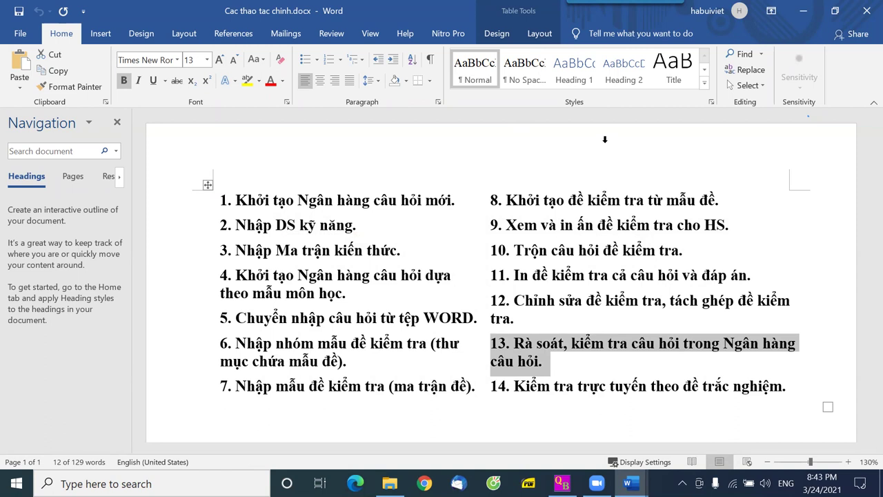
Step: Switch to SchoolQB, open the quick view of the bank's questions and examine several, including questions 6 and 7
click(562, 483)
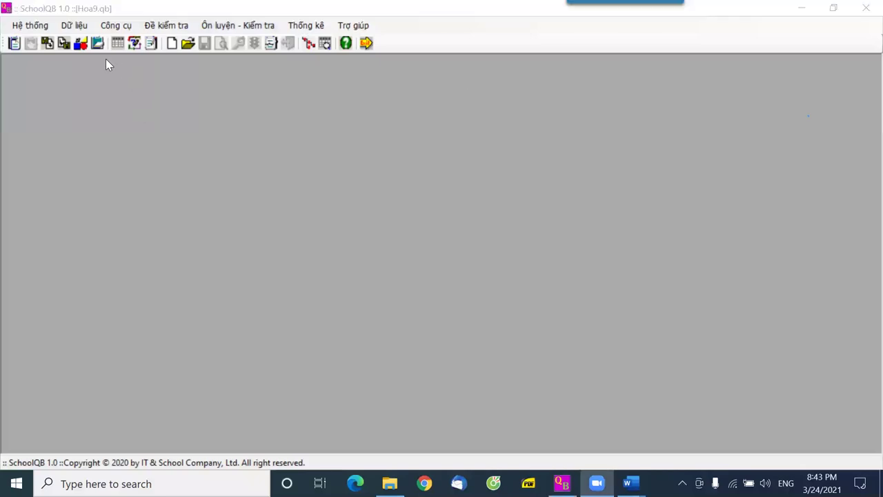
click(111, 29)
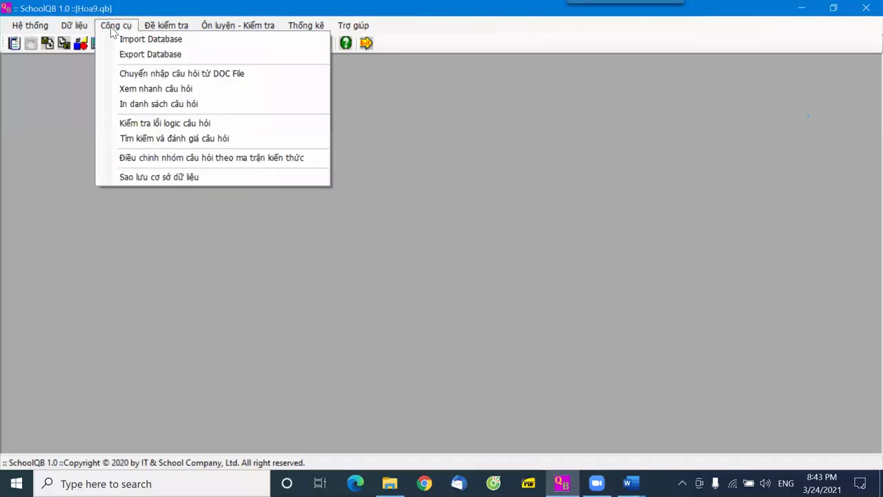
click(165, 91)
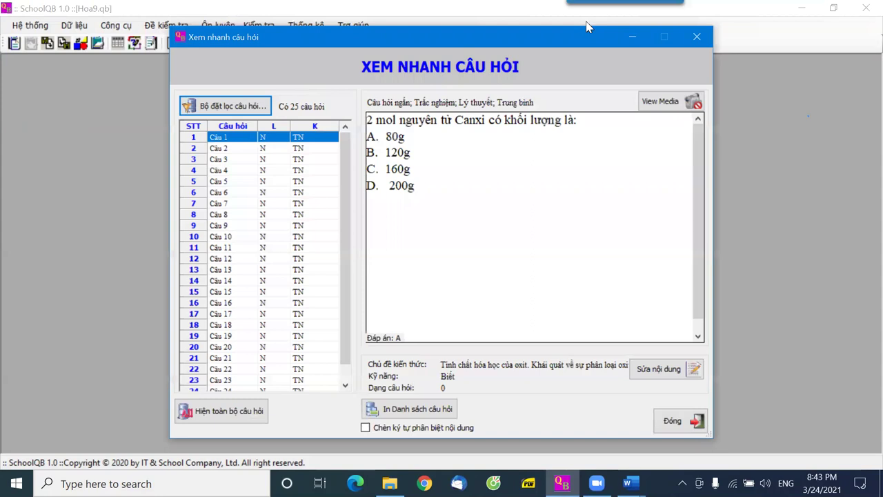
drag(262, 42, 205, 22)
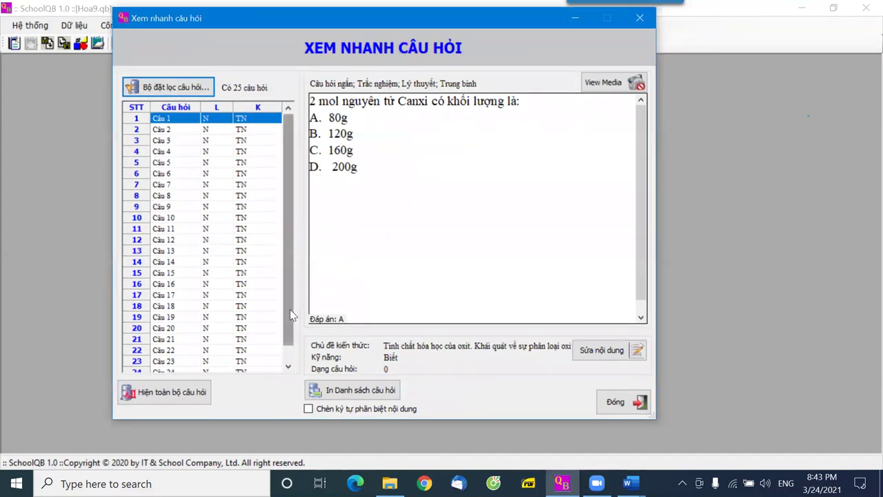
scroll(276, 324, down, 1)
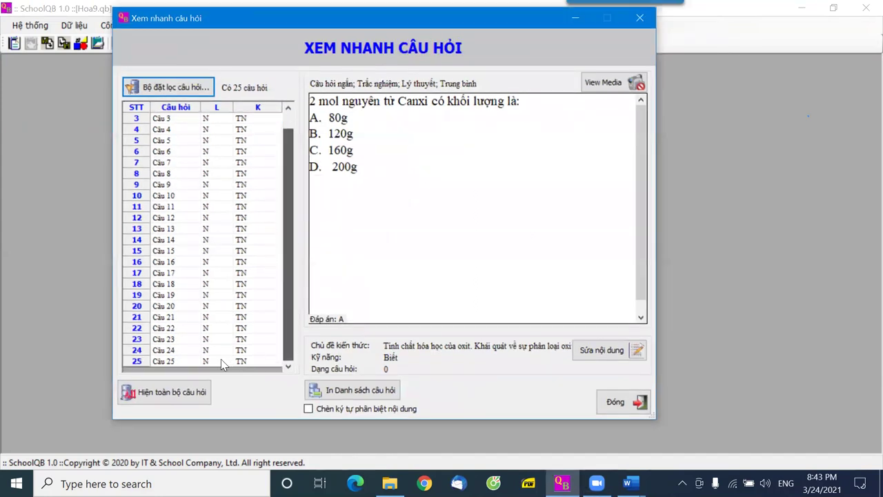
click(173, 240)
click(204, 151)
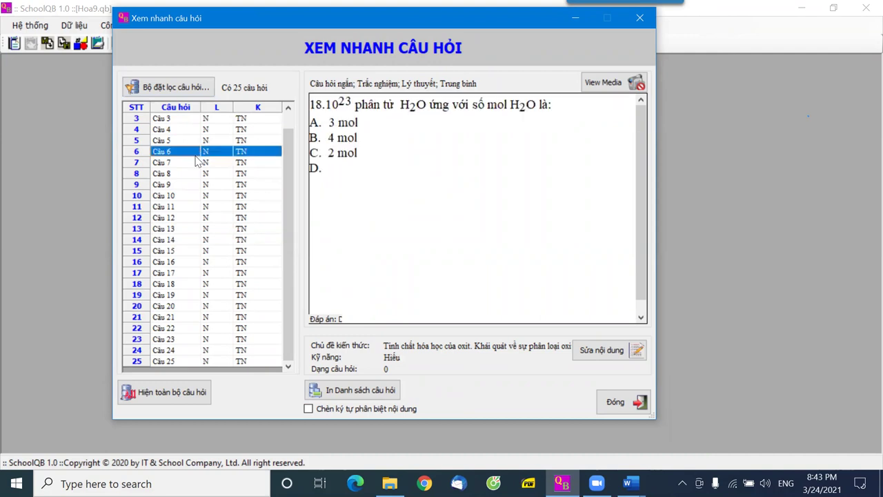
click(198, 163)
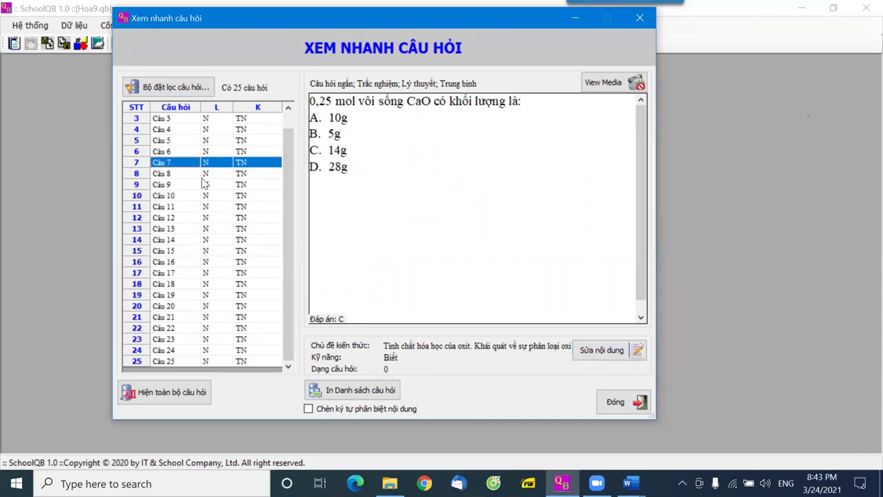
click(200, 153)
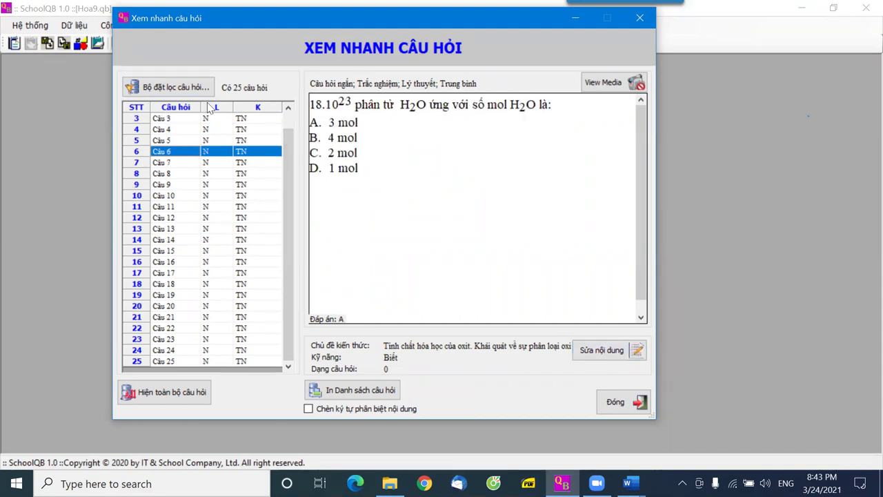
Step: In the question filter, exclude both Hiđrocacbon chapters and, under Các loại hợp chất vô cơ, keep only the first topic on oxit properties
click(176, 90)
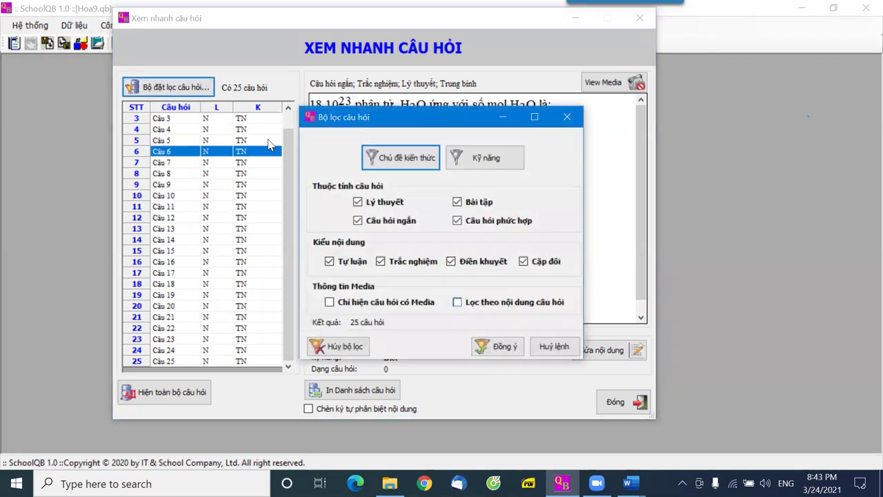
click(406, 162)
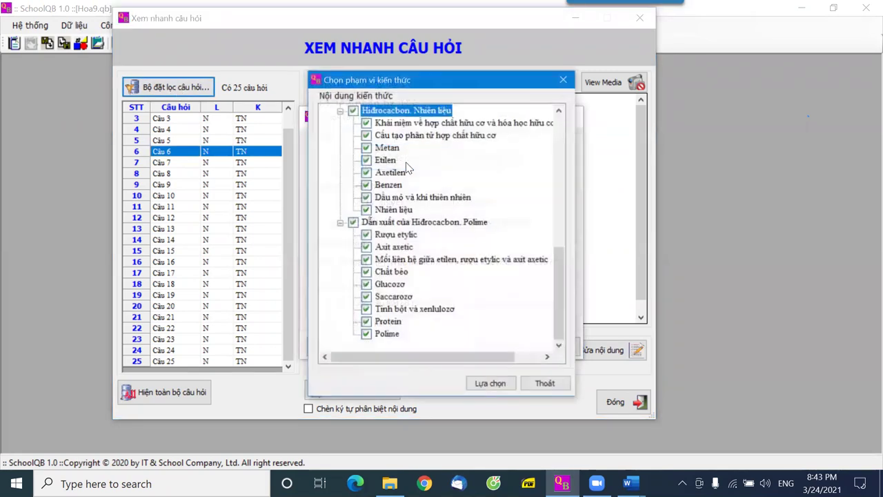
click(353, 111)
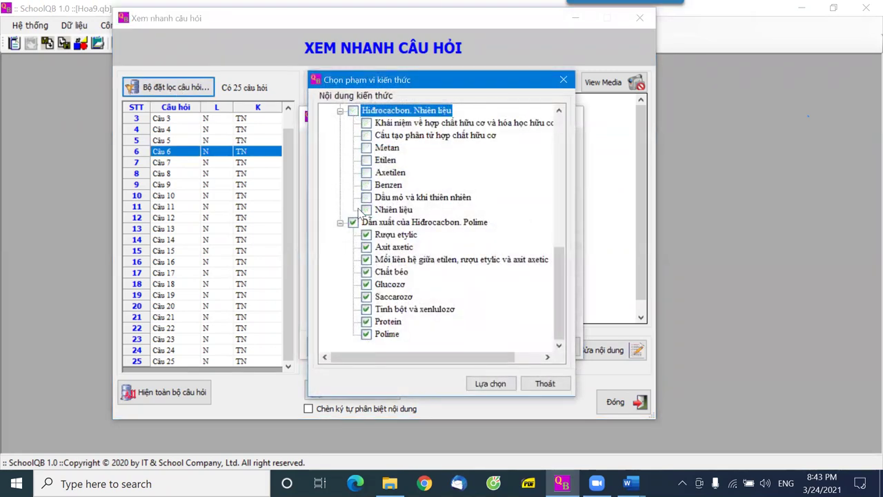
click(352, 222)
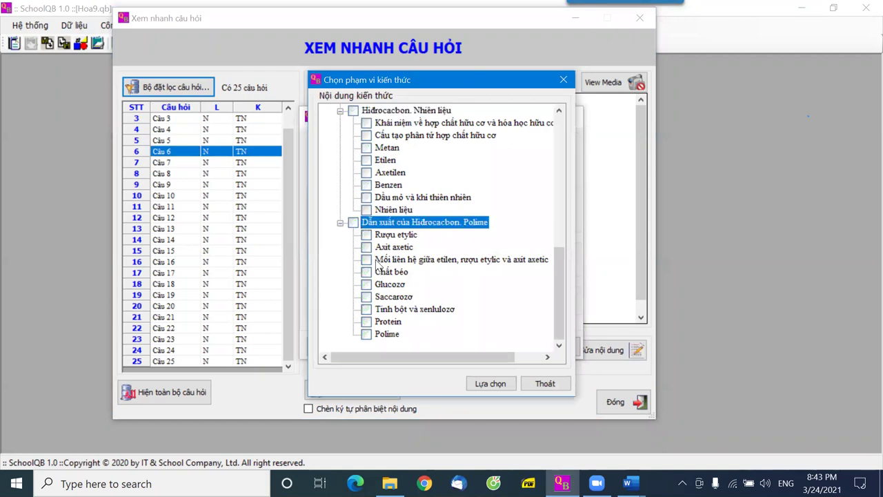
scroll(379, 252, up, 15)
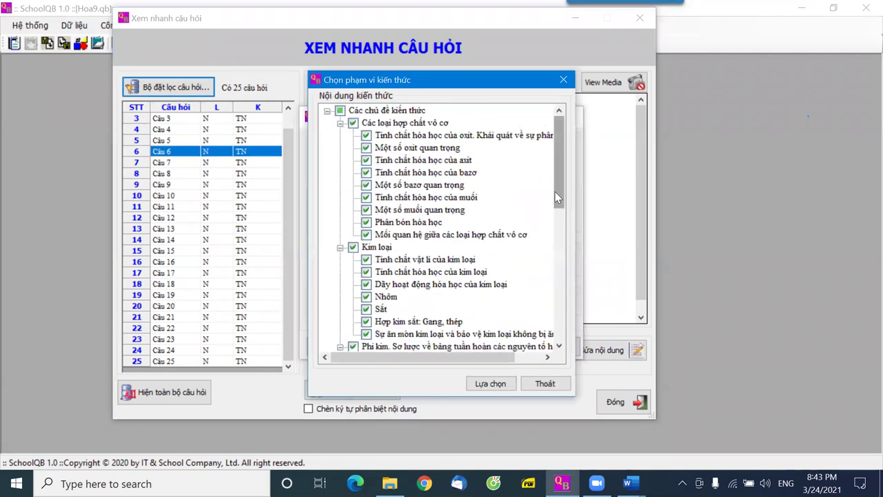
click(353, 123)
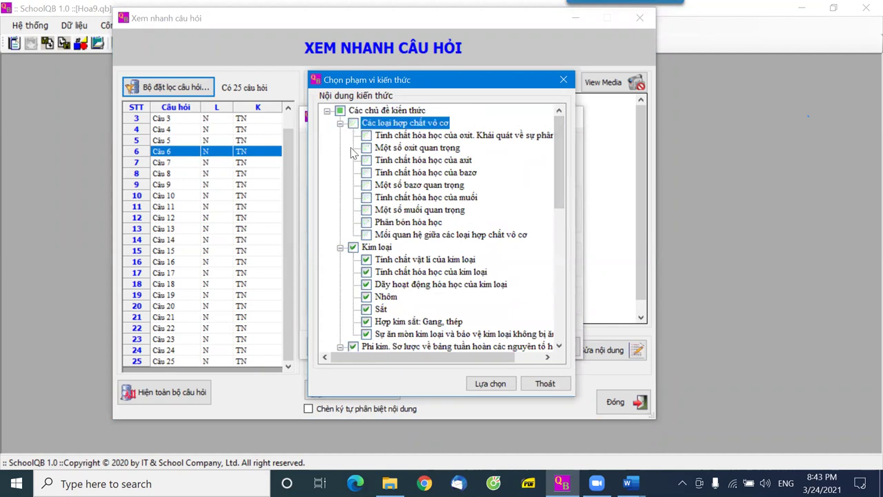
click(367, 135)
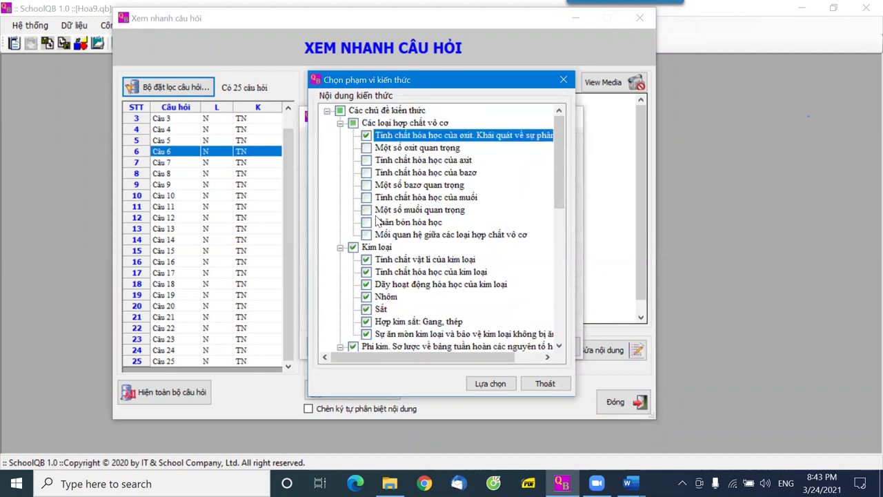
click(490, 384)
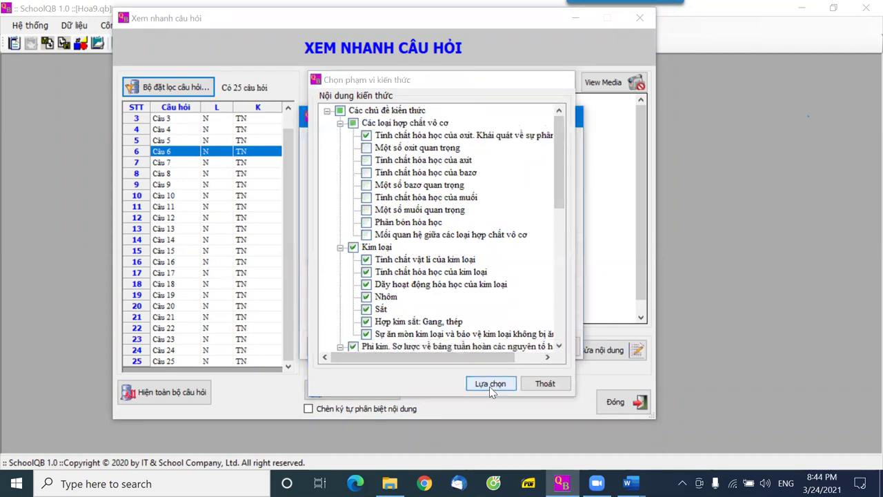
Step: Exclude the skills Biết and Hiểu from the filter and apply it to the question list
click(486, 159)
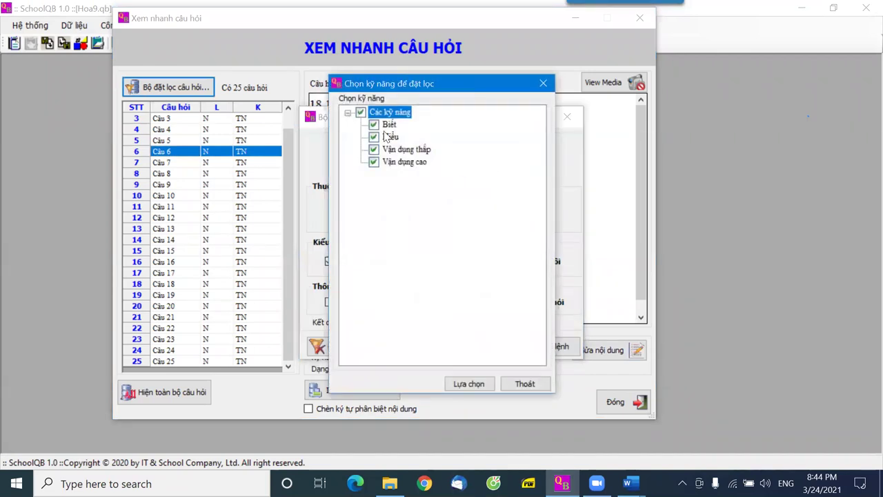
click(373, 124)
click(374, 136)
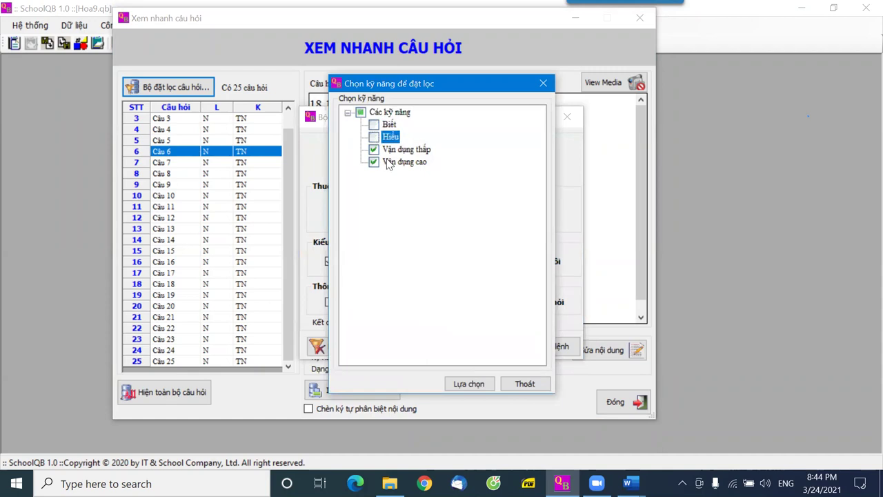
click(473, 385)
click(507, 347)
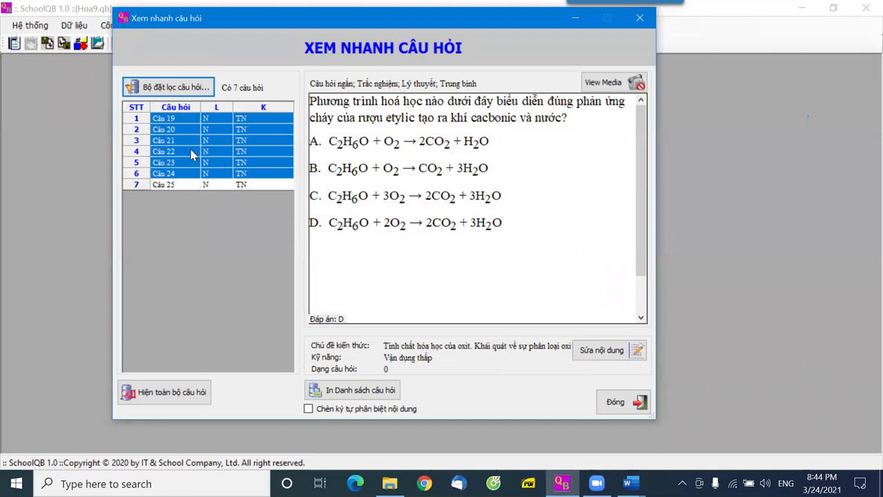
Step: Look through the filtered questions from Câu 19 to Câu 25, one after another
click(202, 128)
click(183, 117)
click(191, 130)
click(190, 140)
click(190, 152)
click(190, 162)
click(192, 173)
click(188, 185)
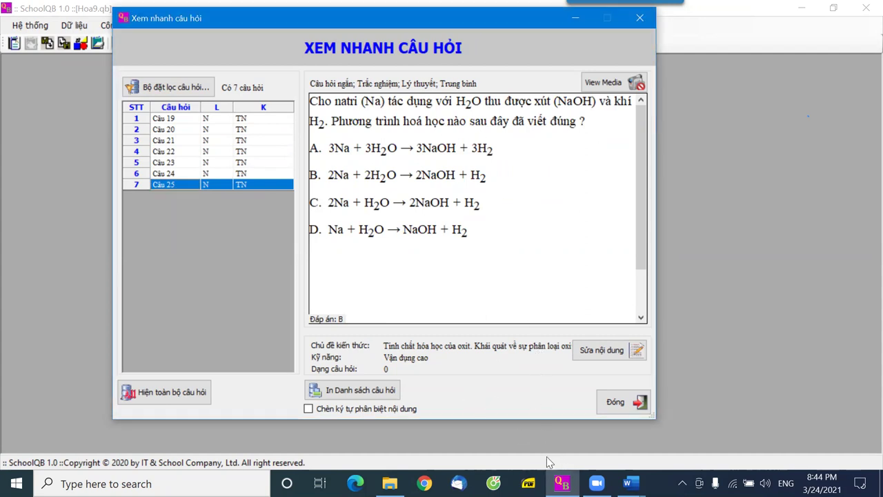
Step: Switch to the Word task list Cac thao tac chinh.docx and highlight item 10 about shuffling test questions
click(627, 483)
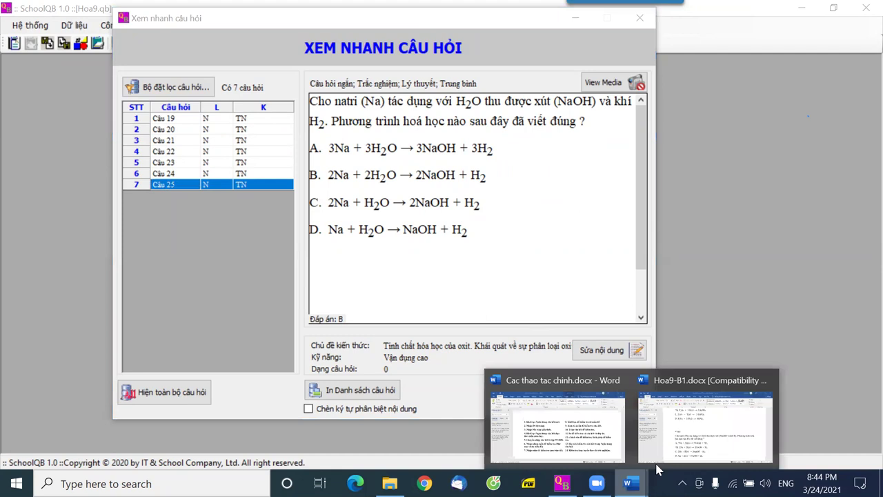
click(557, 424)
triple_click(552, 333)
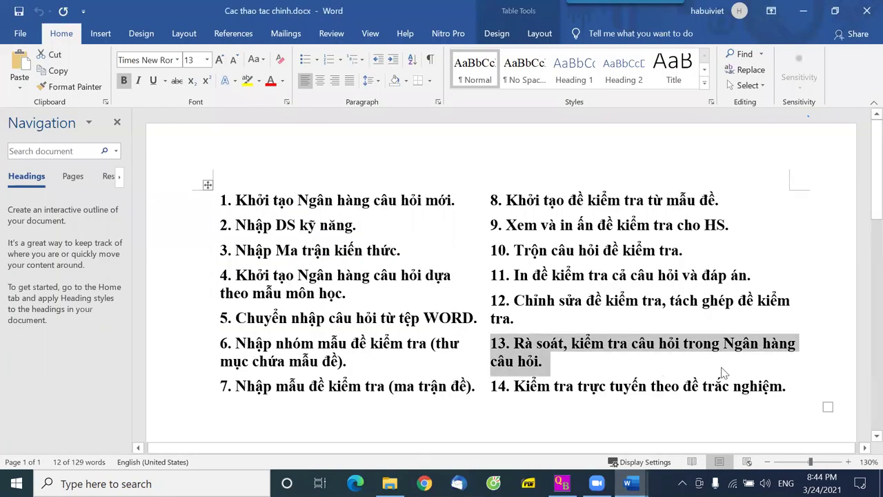
click(591, 423)
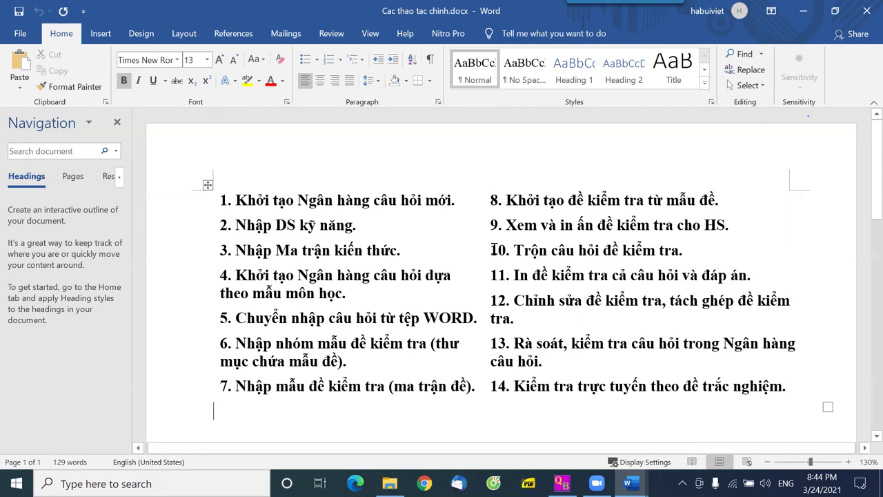
drag(494, 250, 689, 251)
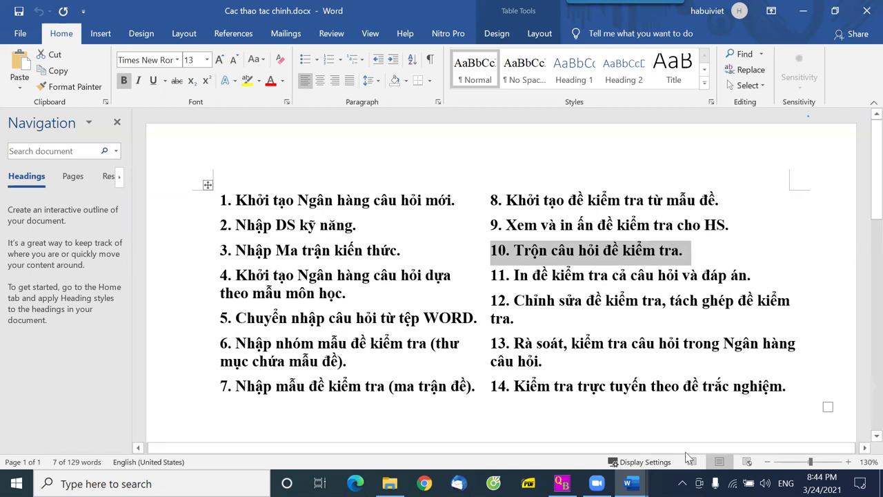
Step: Return to SchoolQB, close the quick question view and open the test file KT-10-Bai1.dkt
click(562, 482)
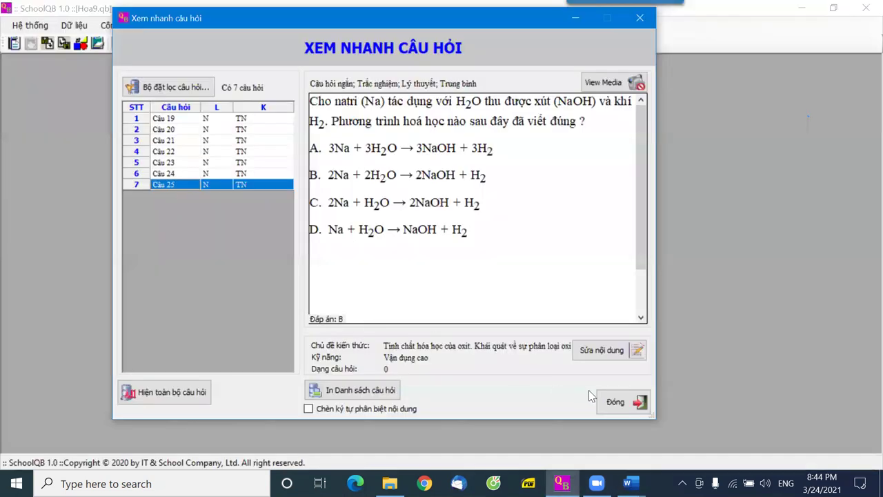
click(607, 404)
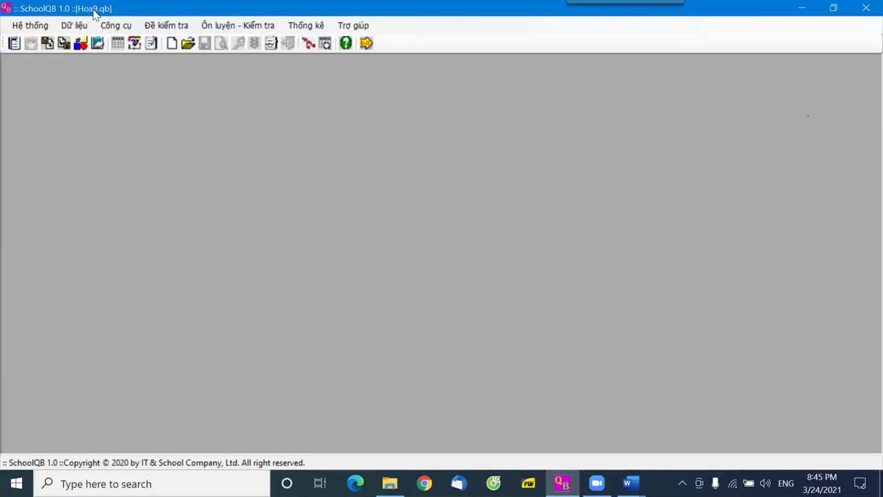
click(190, 47)
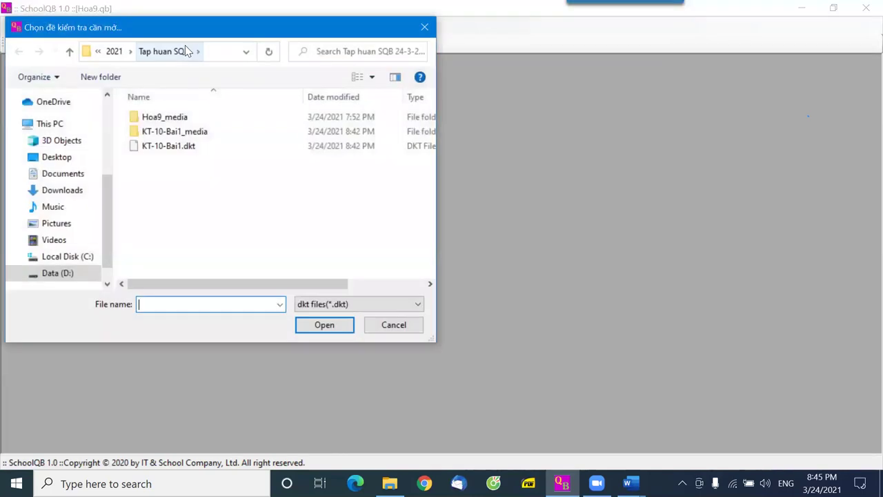
click(169, 149)
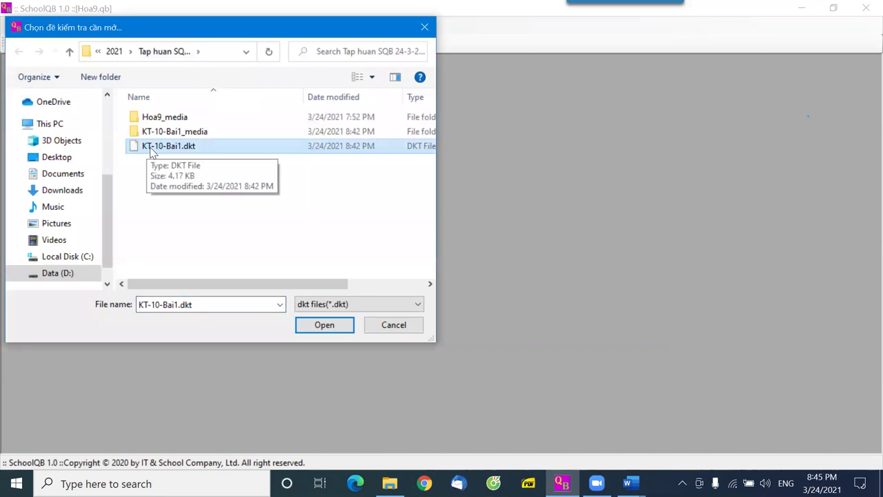
click(319, 326)
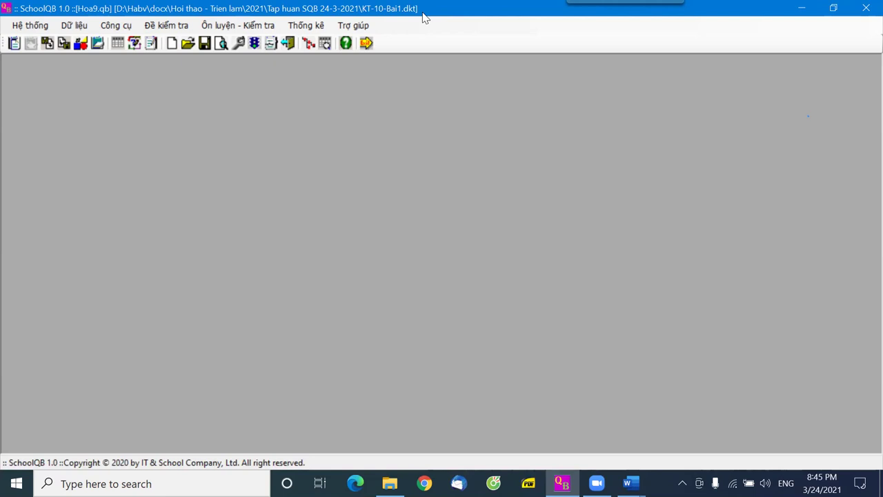
Step: Open the test creation and question shuffling settings and set the number of tests to create to 4
click(171, 27)
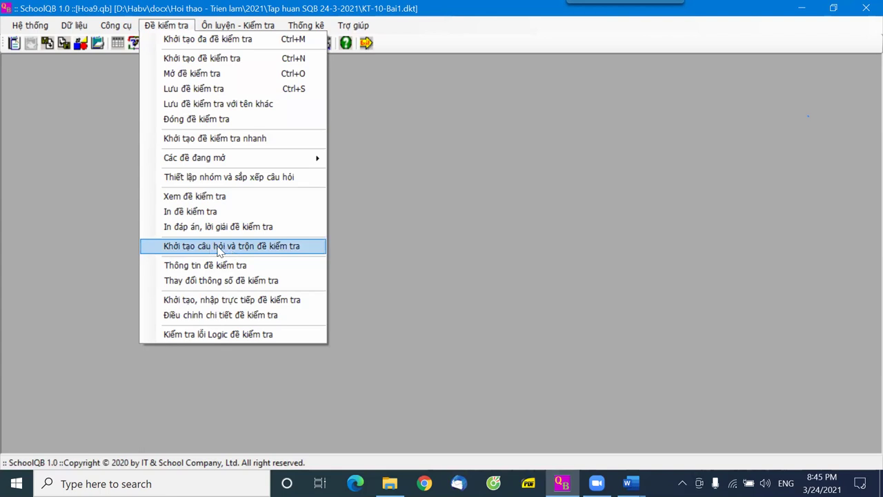
click(201, 247)
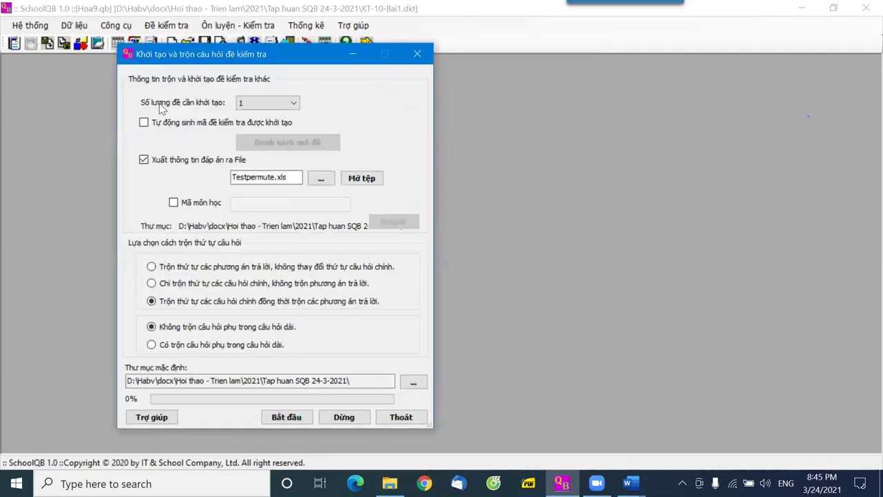
click(257, 105)
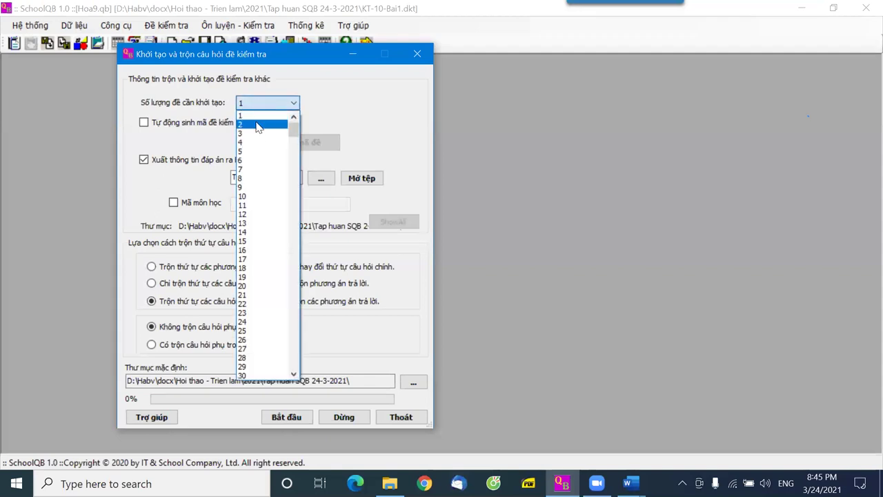
click(251, 142)
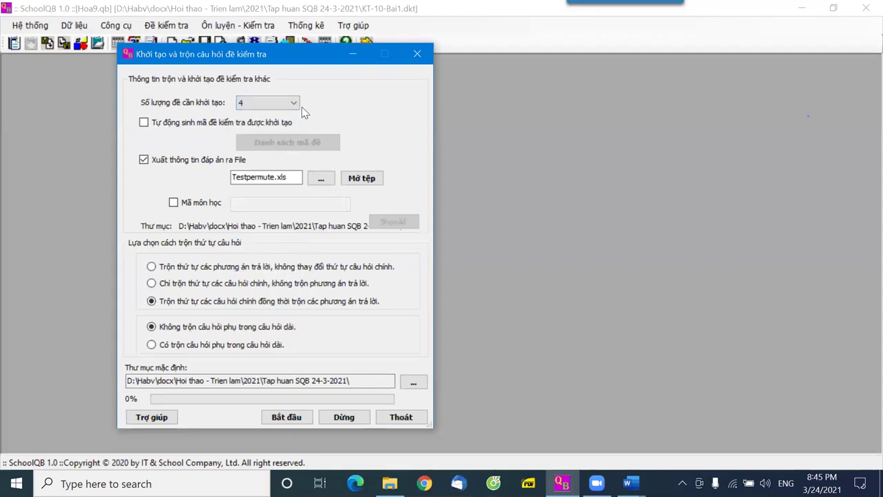
Step: Create the four shuffled tests using directly entered test codes, filled in automatically as 00001 to 00004
click(144, 123)
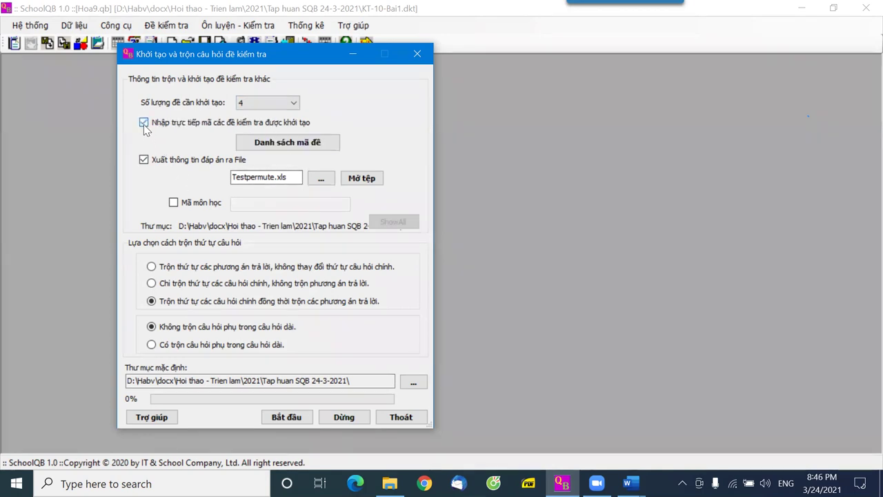
click(277, 146)
click(418, 356)
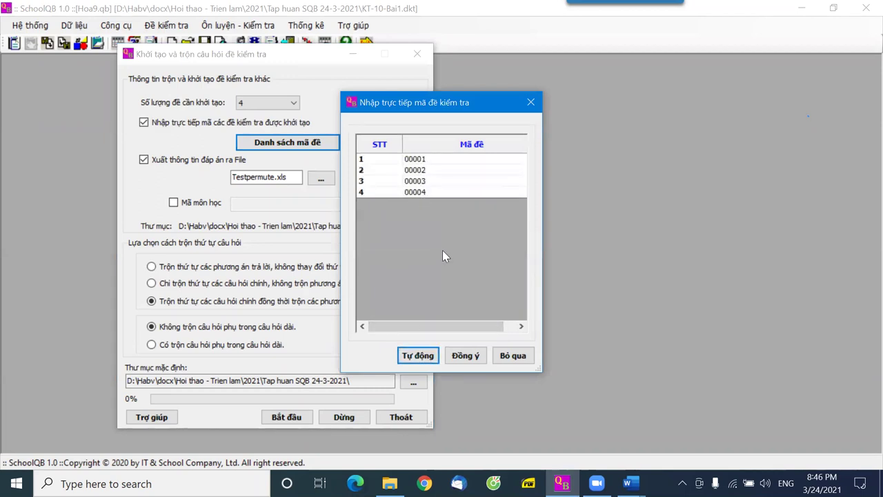
click(473, 356)
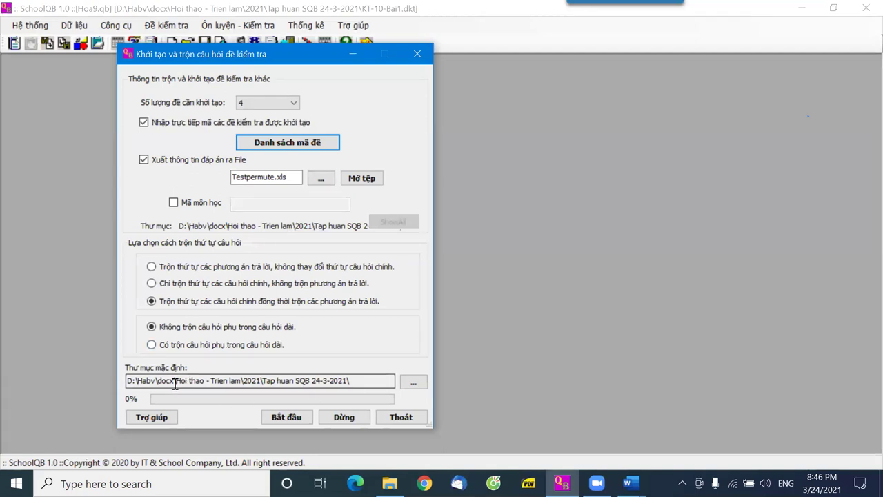
click(297, 417)
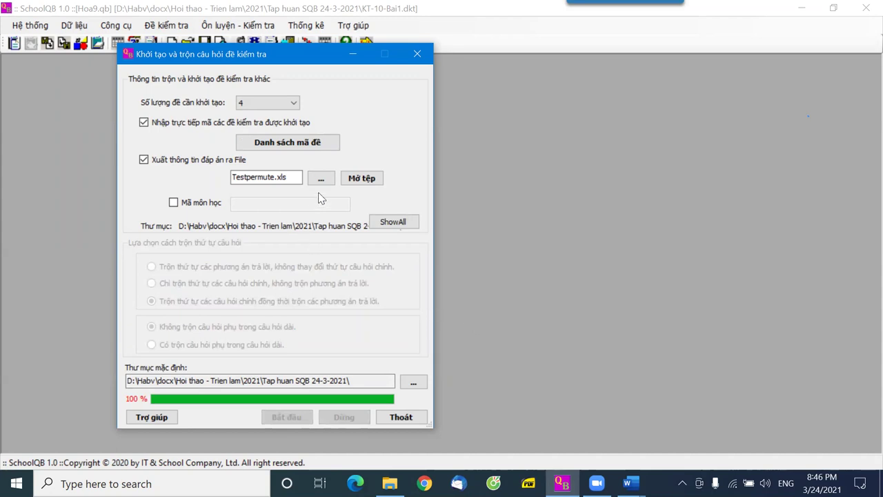
Step: Open the exported answer file Testpermute.xls in Excel, maximize it and review the answer table for the shuffled tests
click(364, 182)
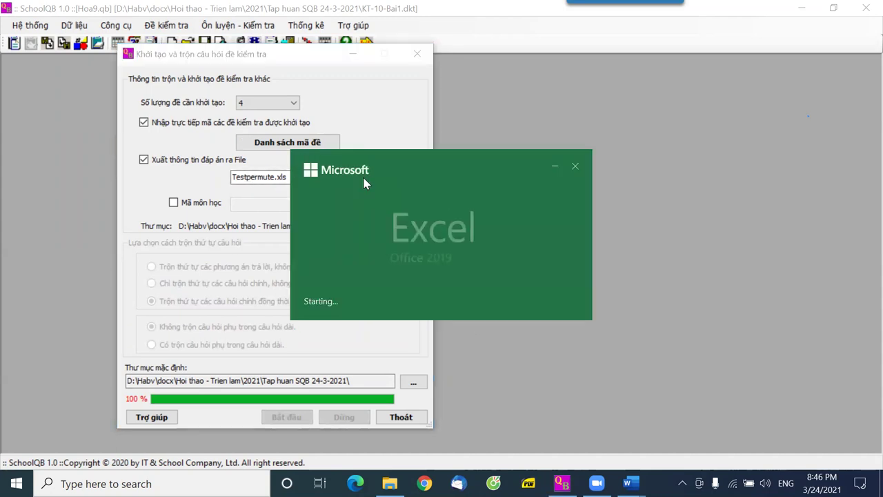
scroll(385, 258, down, 3)
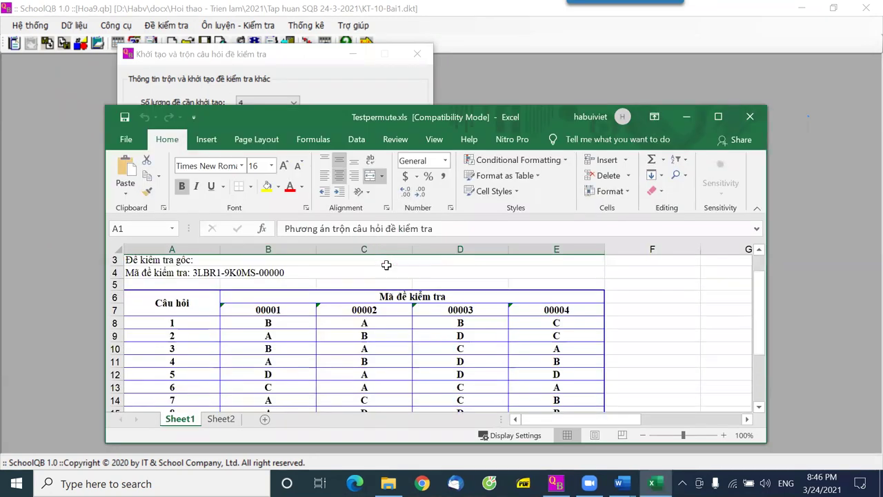
drag(340, 108, 336, 65)
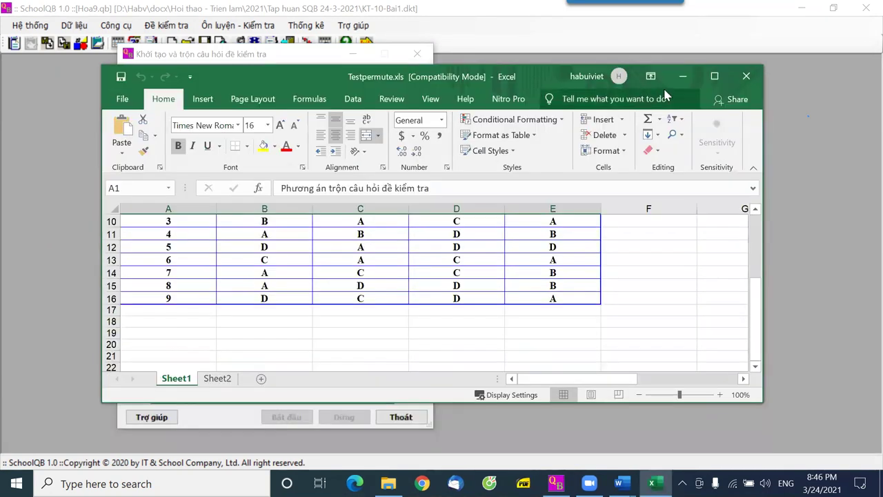
click(714, 73)
scroll(127, 238, up, 3)
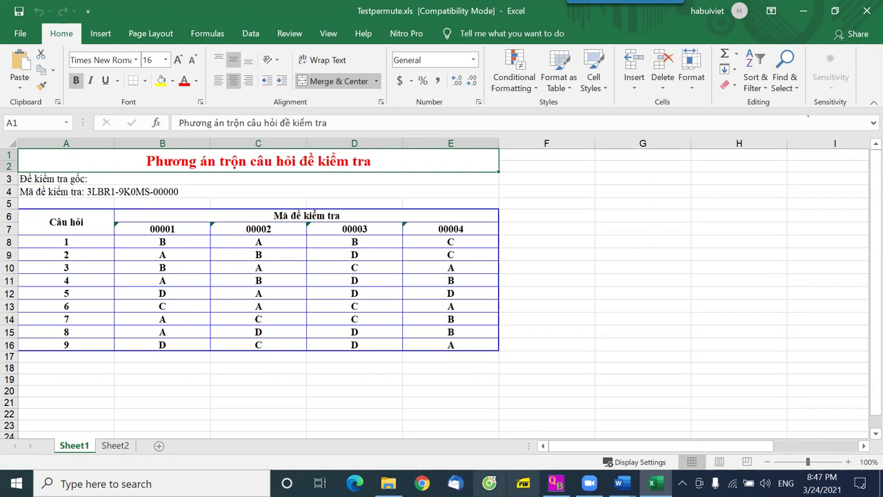
Step: Switch to File Explorer and examine the shuffled test files KT-10-Bai1_00001.dkt to KT-10-Bai1_00004.dkt and the original KT-10-Bai1.dkt
click(388, 483)
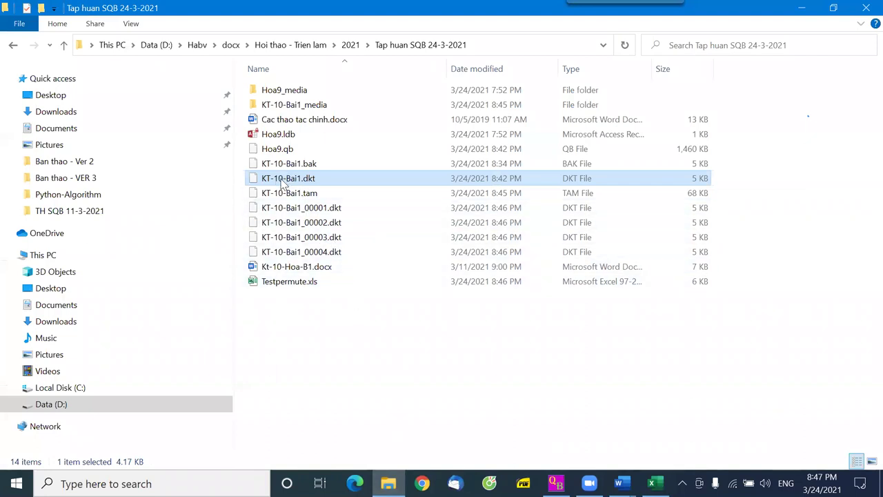
click(339, 209)
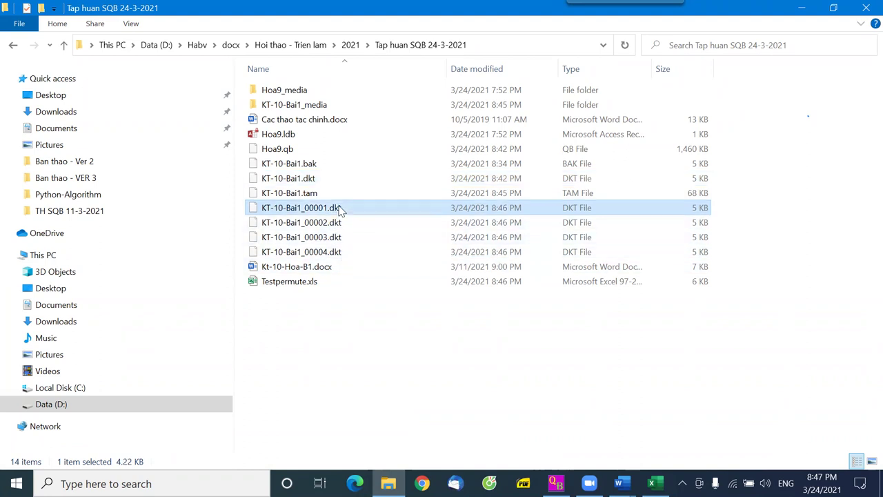
click(340, 224)
click(342, 238)
click(339, 250)
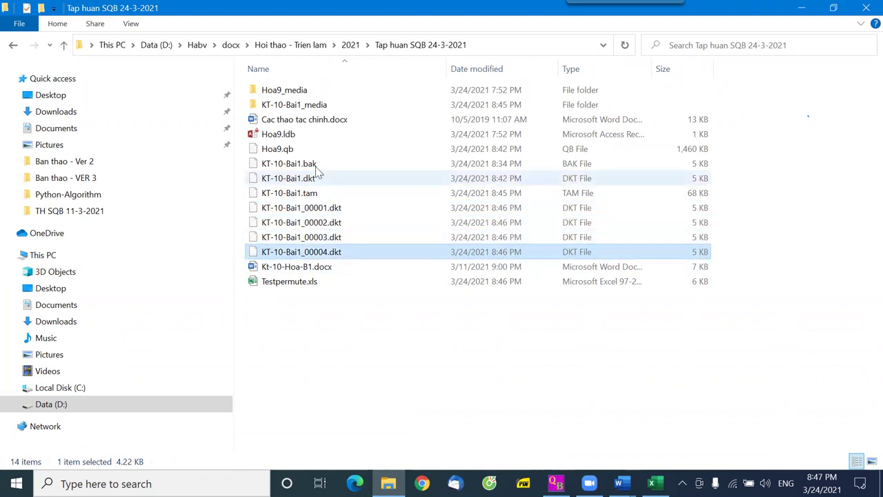
click(308, 180)
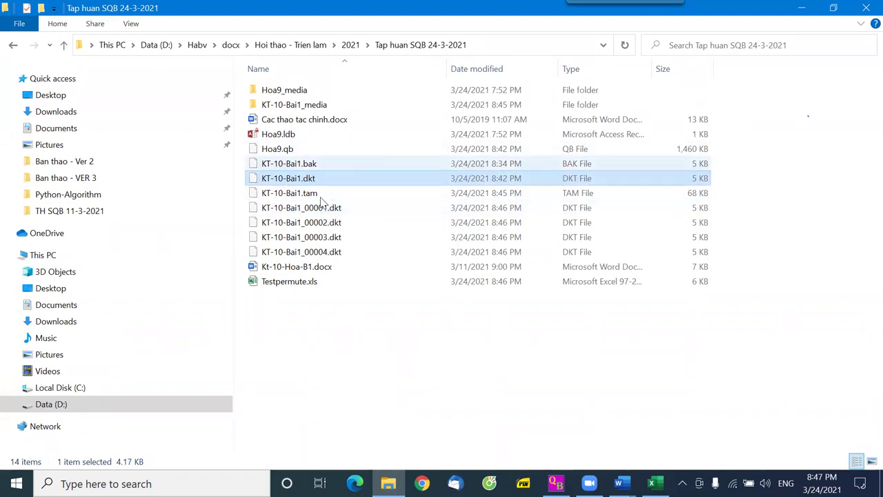
Step: Return to SchoolQB, close the shuffling settings and open the shuffled test file KT-10-Bai1_00001.dkt
key(alt+Tab)
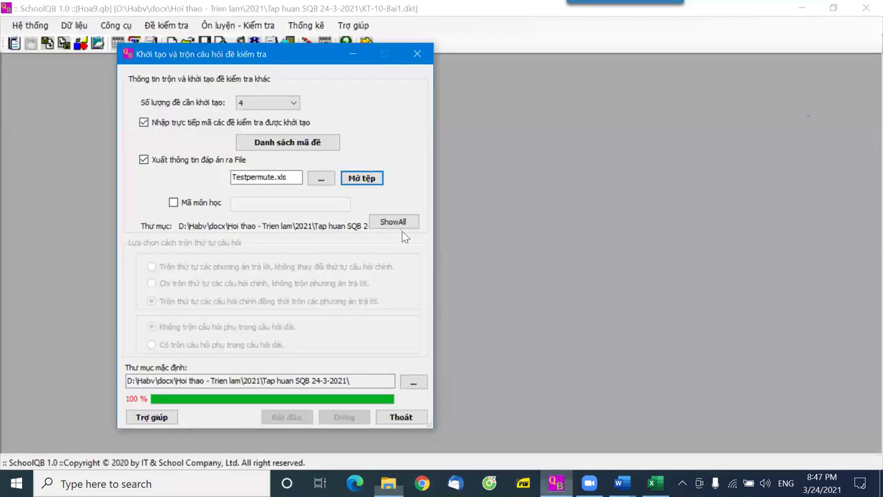
click(401, 417)
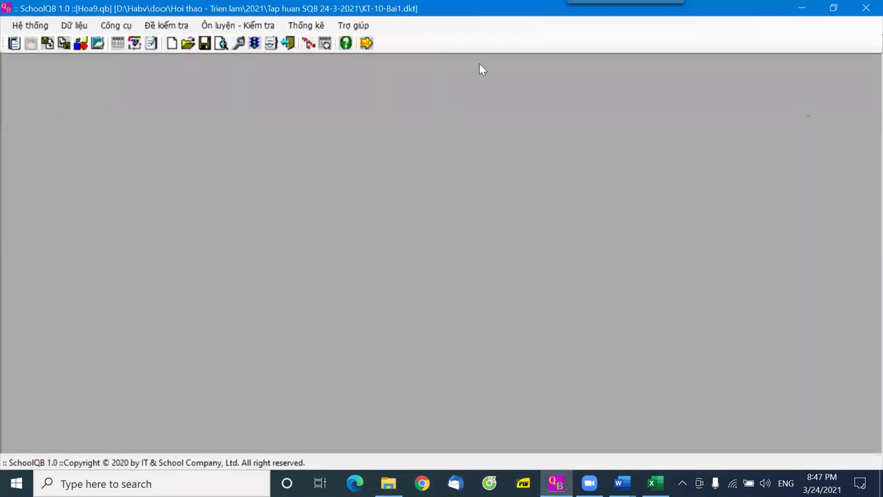
click(188, 43)
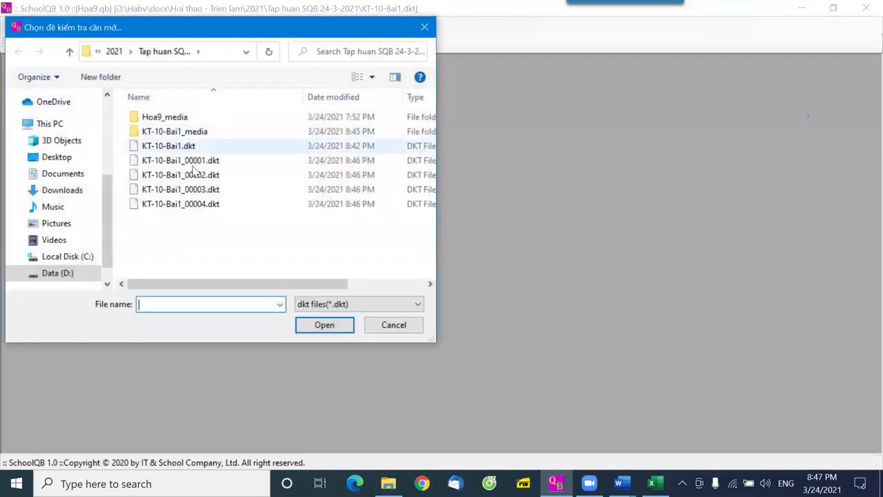
click(195, 163)
click(321, 325)
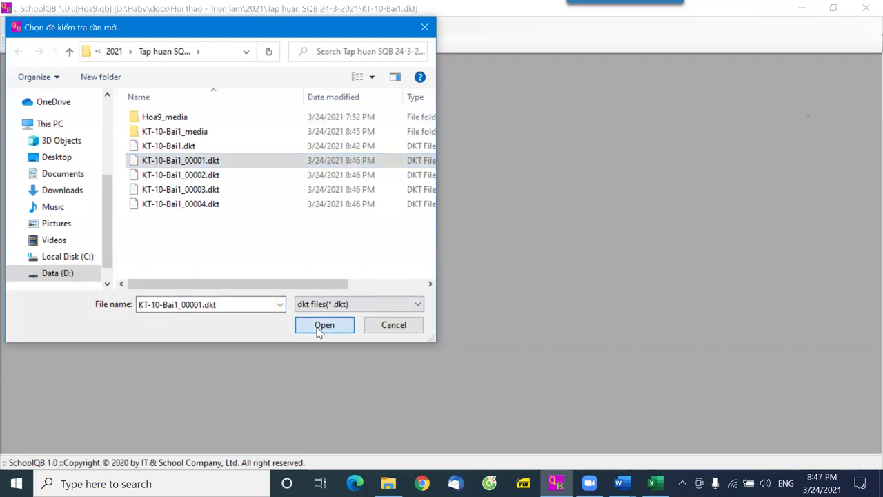
click(445, 187)
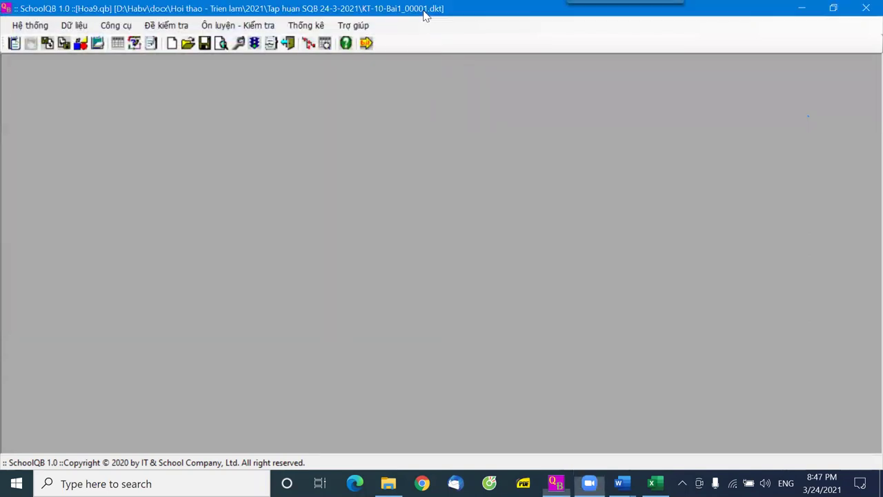
Step: Preview the shuffled test KT-10-Bai1_00001 and close the preview
click(221, 43)
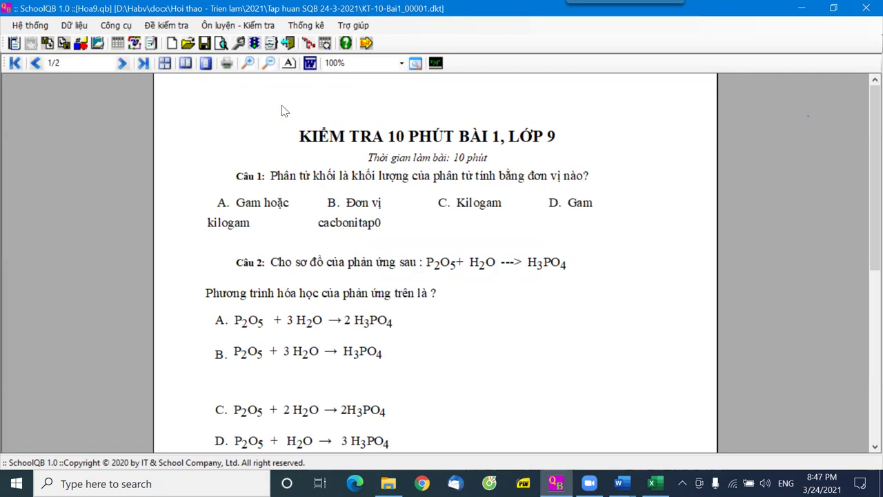
click(435, 63)
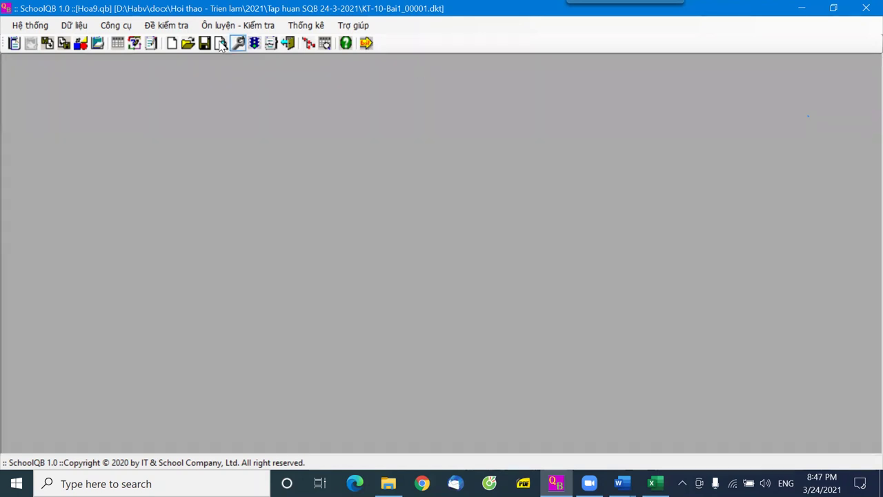
click(178, 27)
mouse_move(211, 162)
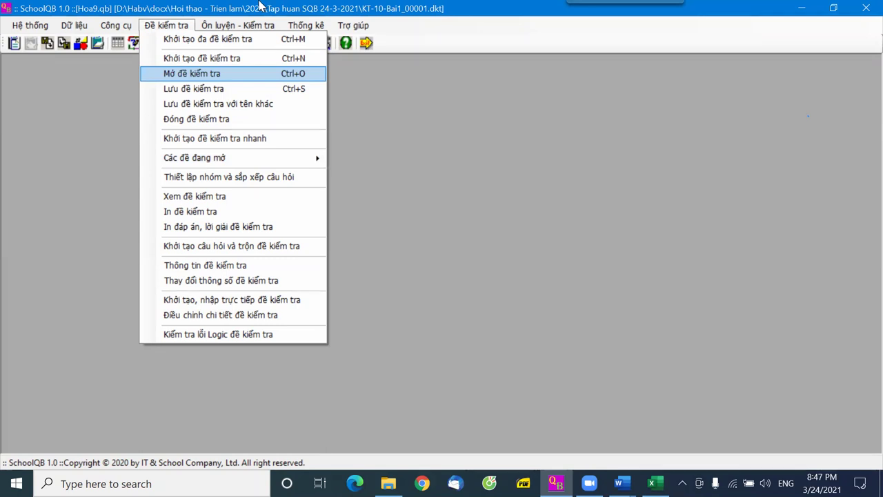
click(336, 98)
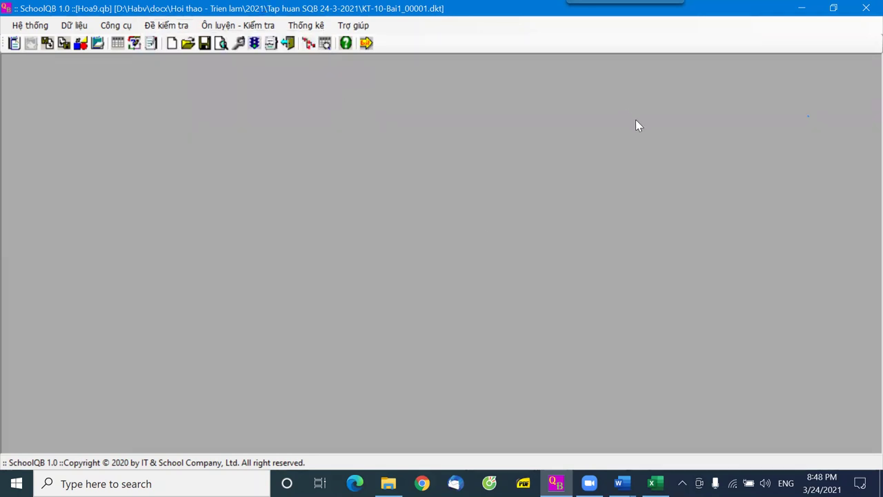